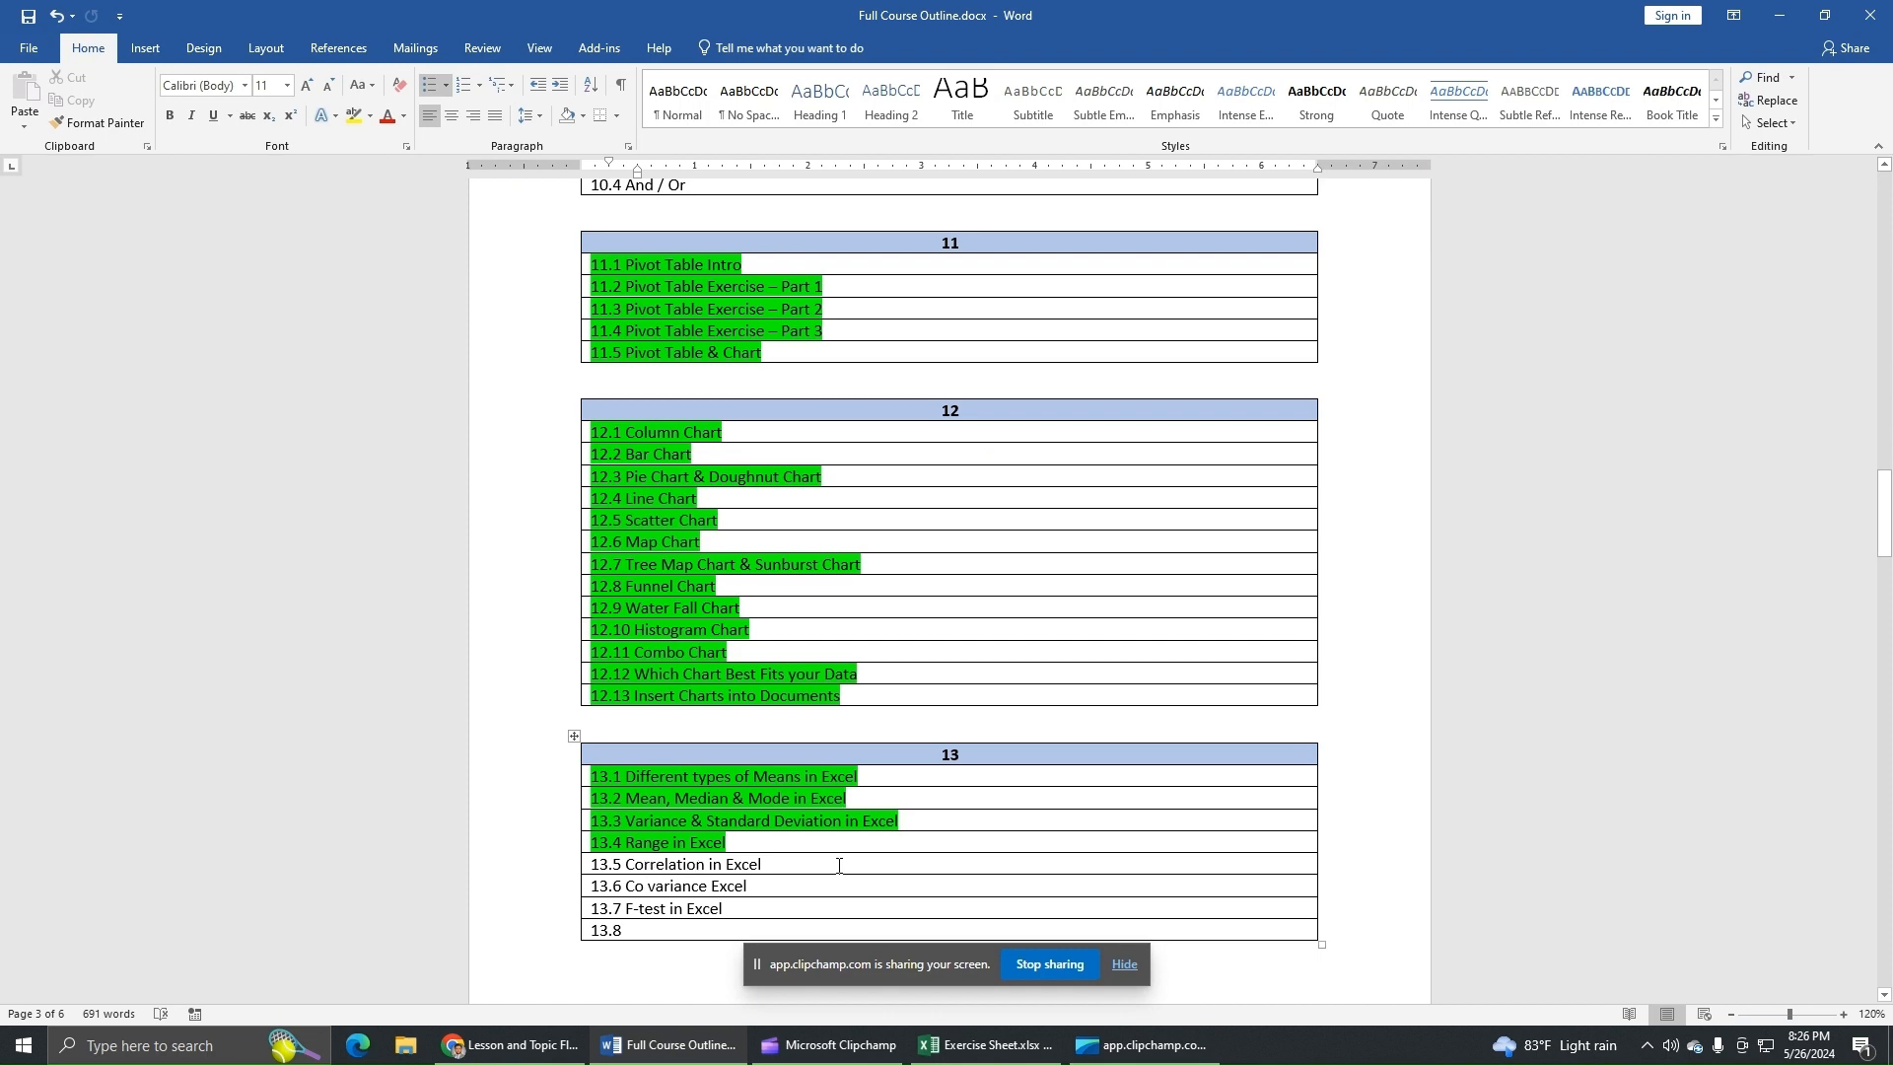
Step: Switch to the Exercise Sheet workbook in Excel and review the temperature and ice cream sales table
left_click(985, 1045)
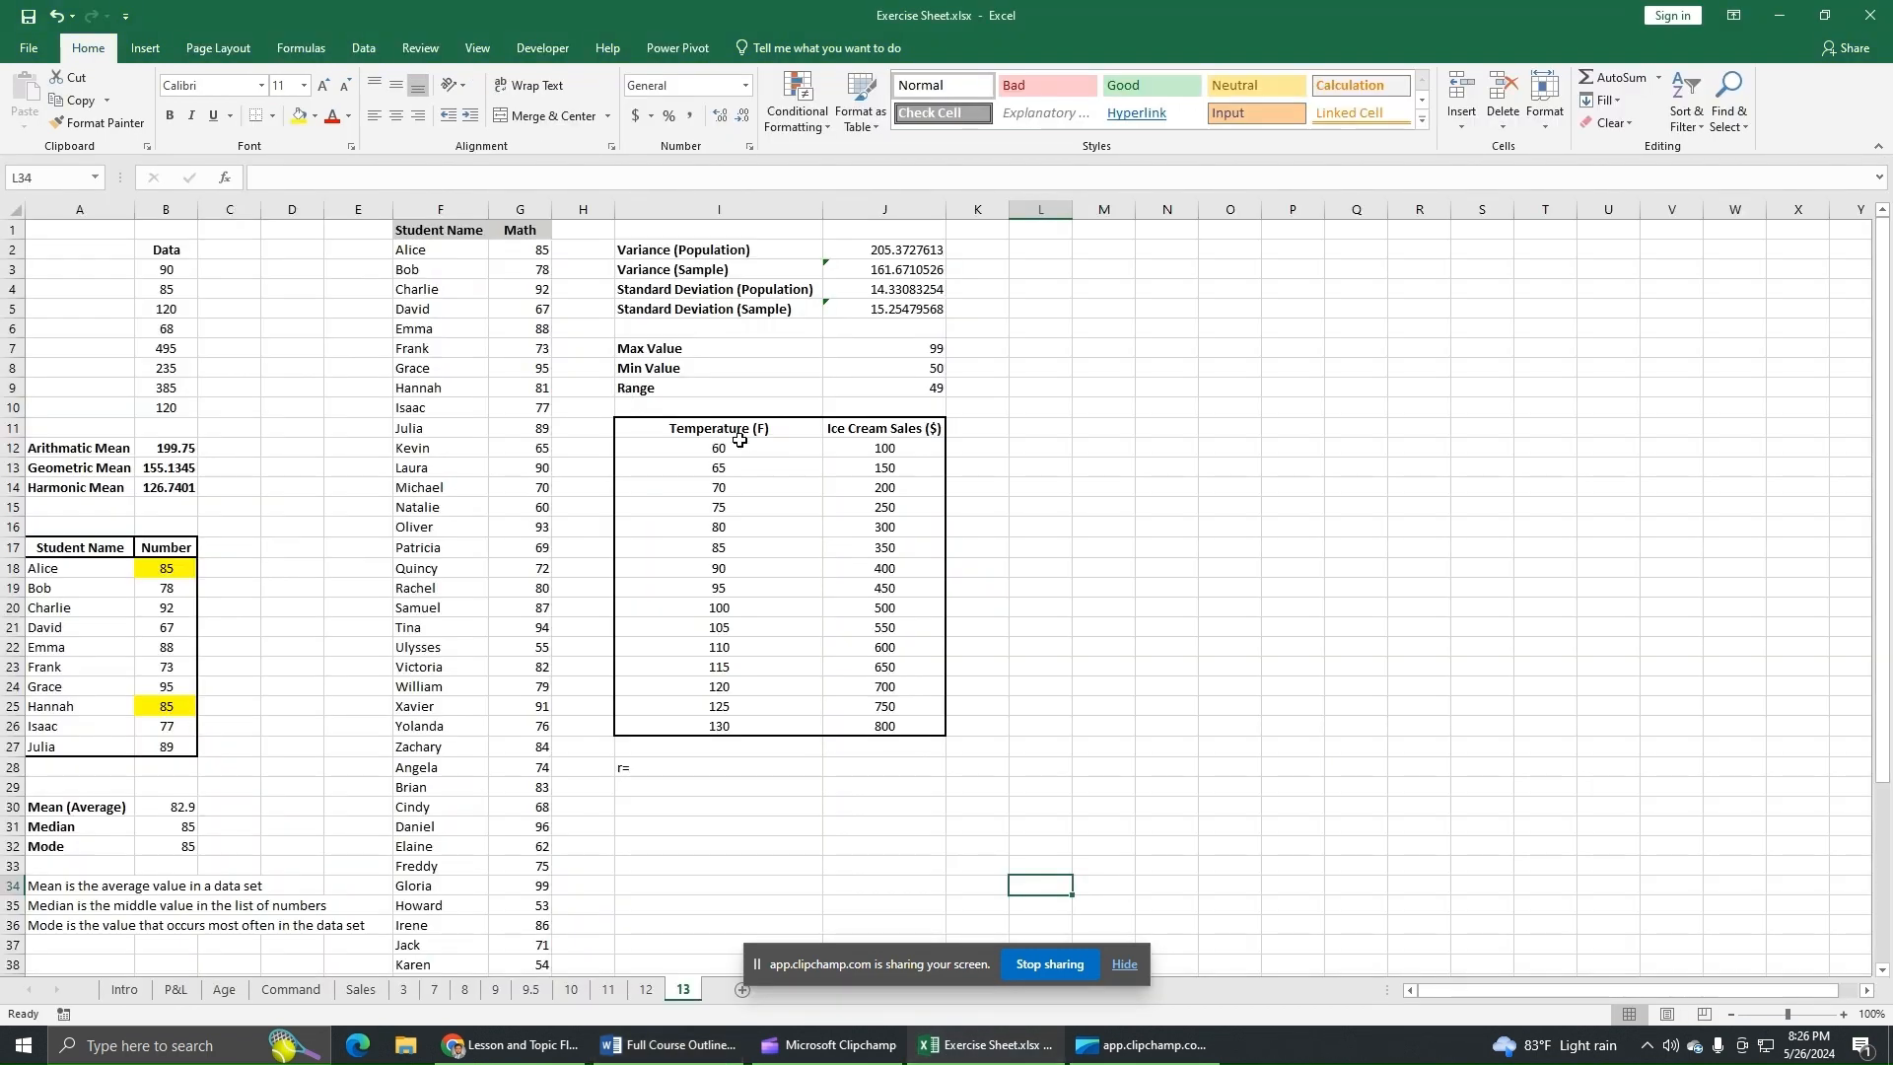
mouse_move(739, 440)
left_mouse_down()
mouse_move(853, 452)
mouse_move(892, 729)
left_mouse_up()
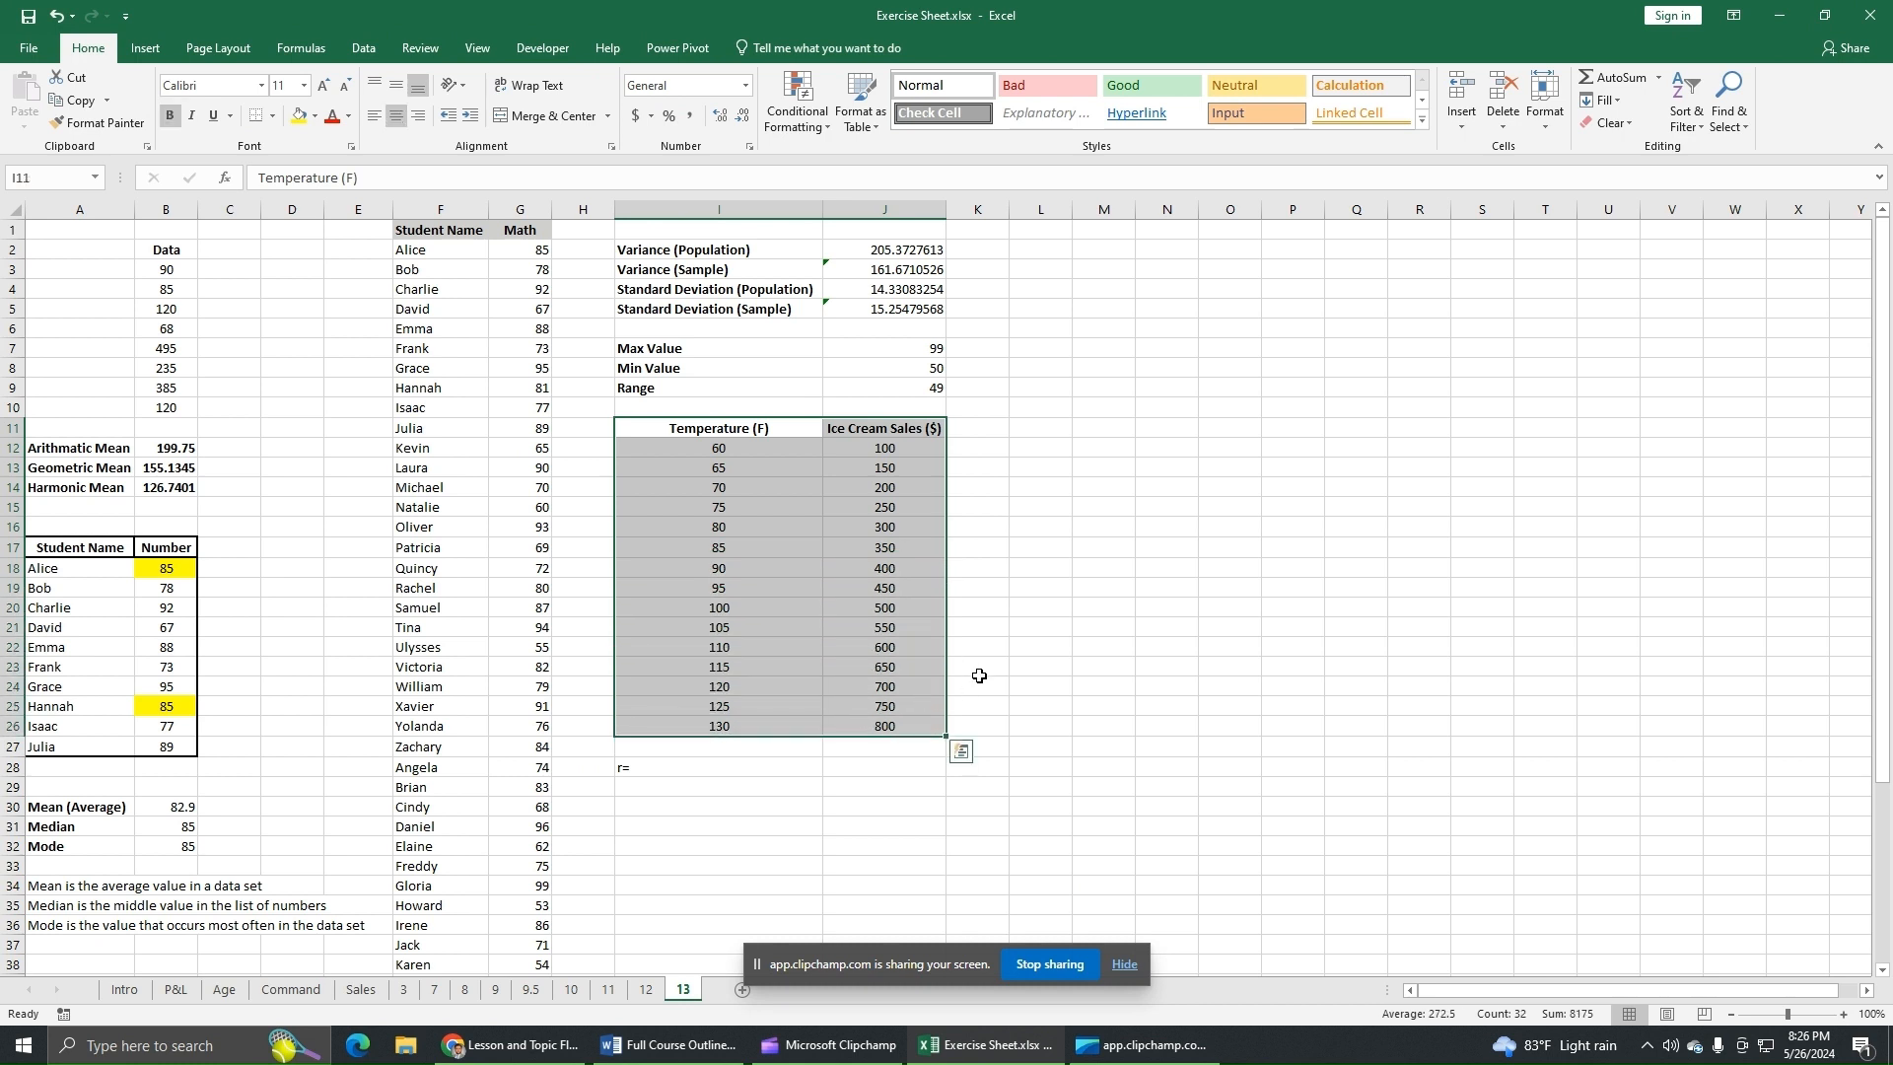
left_click(1016, 626)
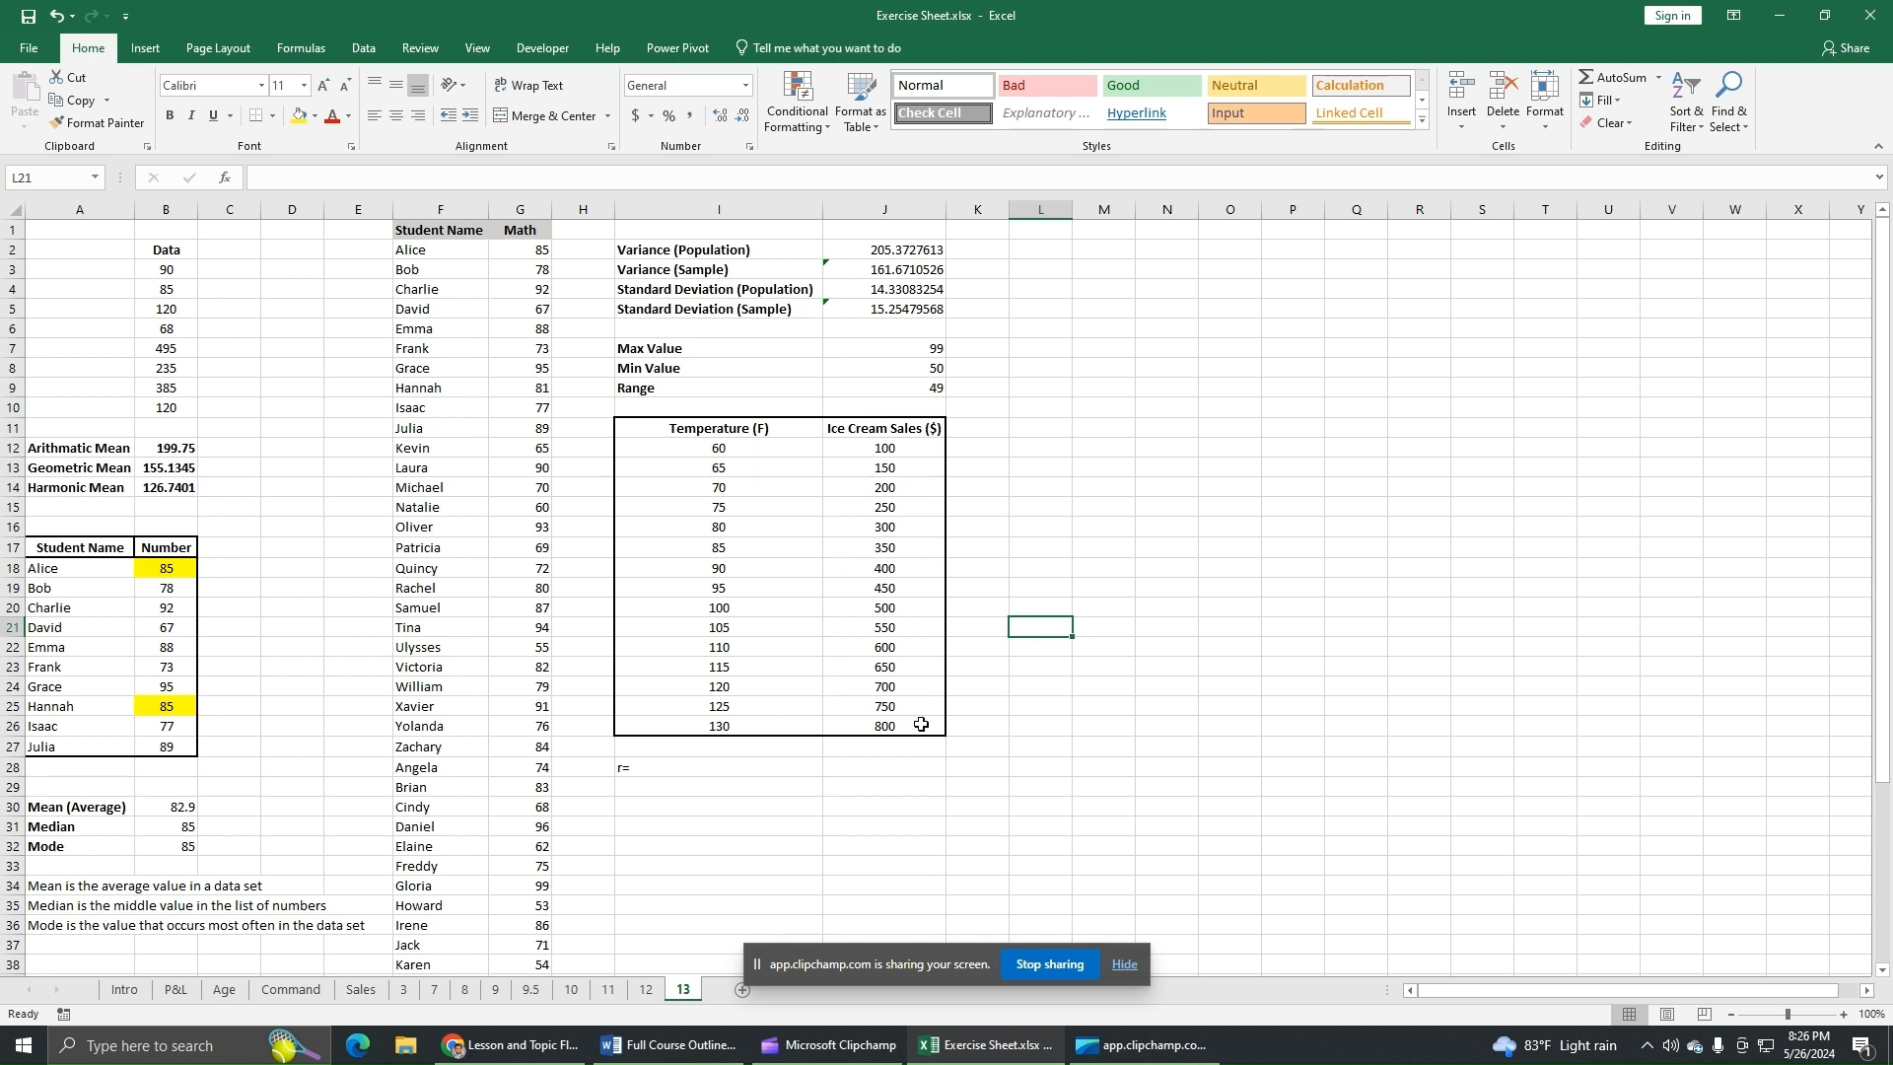
Step: Enter the correlation range limits -1 in cell L19 and +1 in cell L20
left_click(1060, 589)
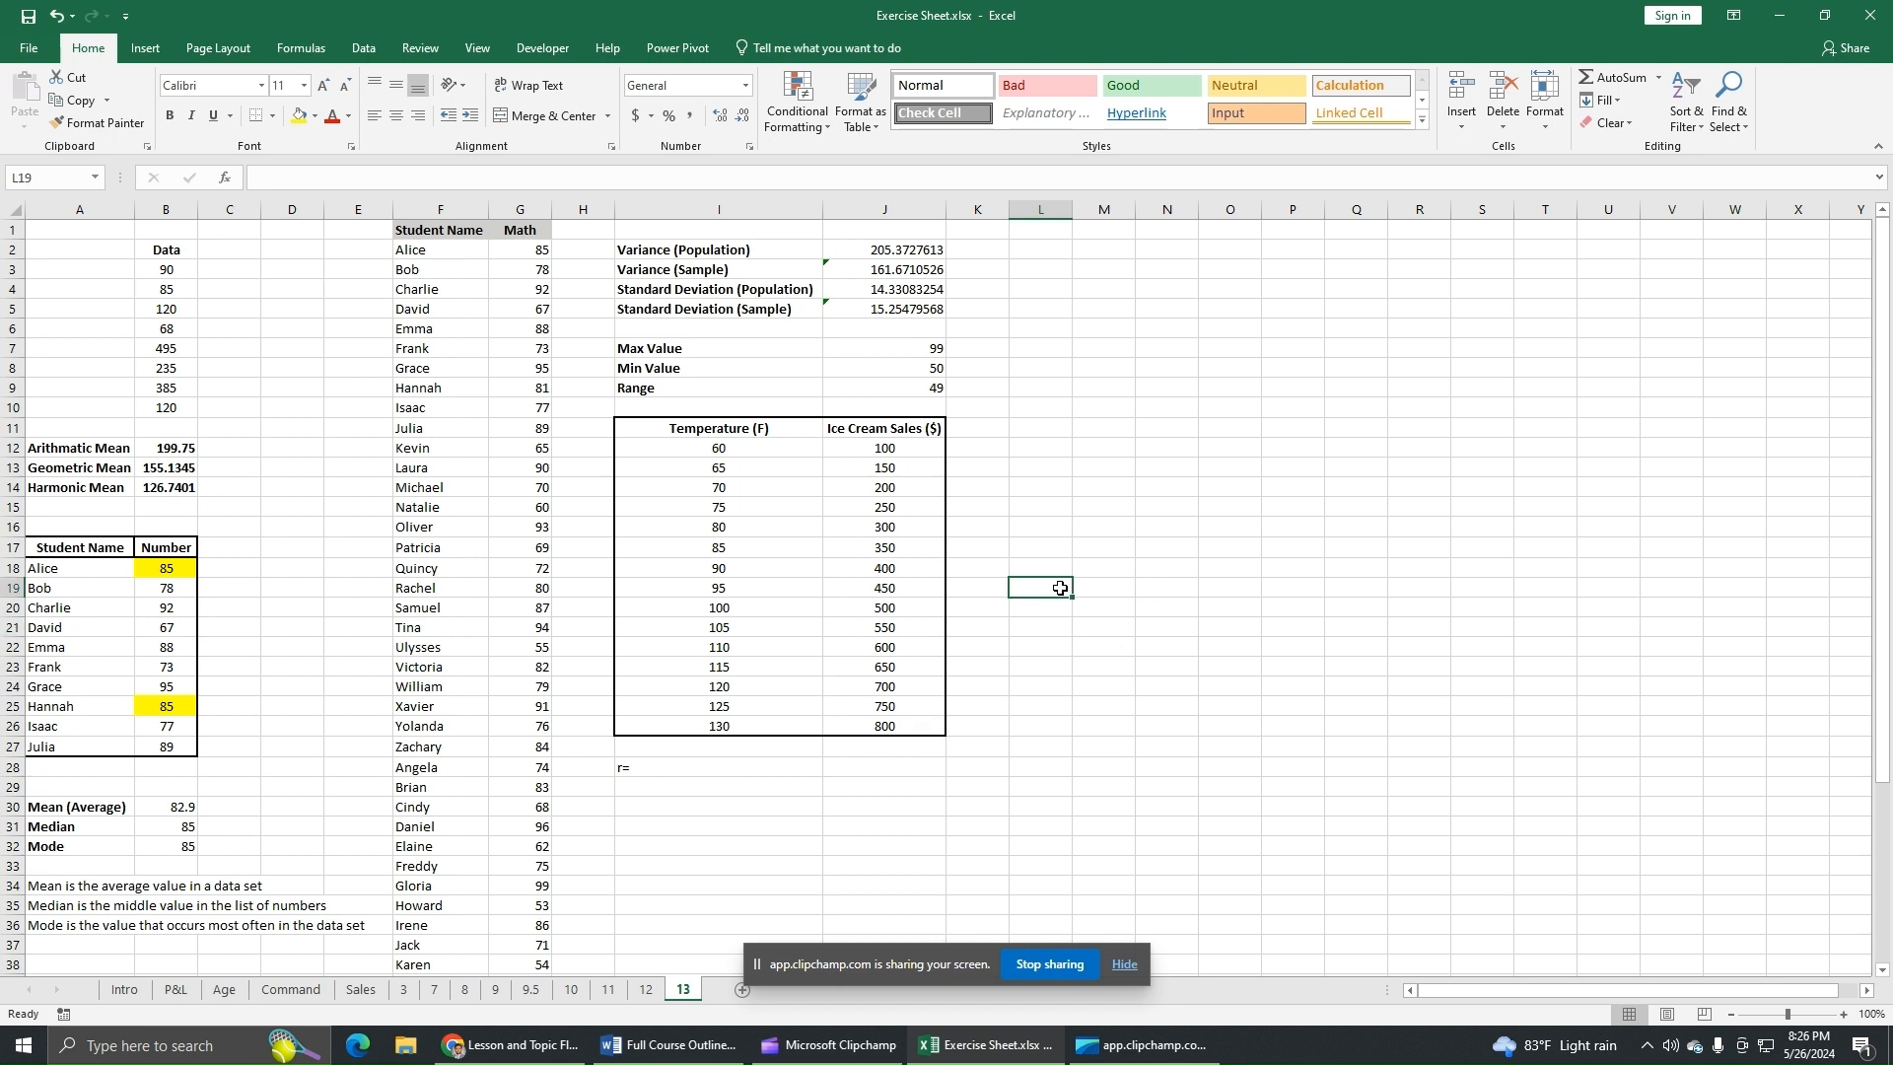
key("Return")
type("+1")
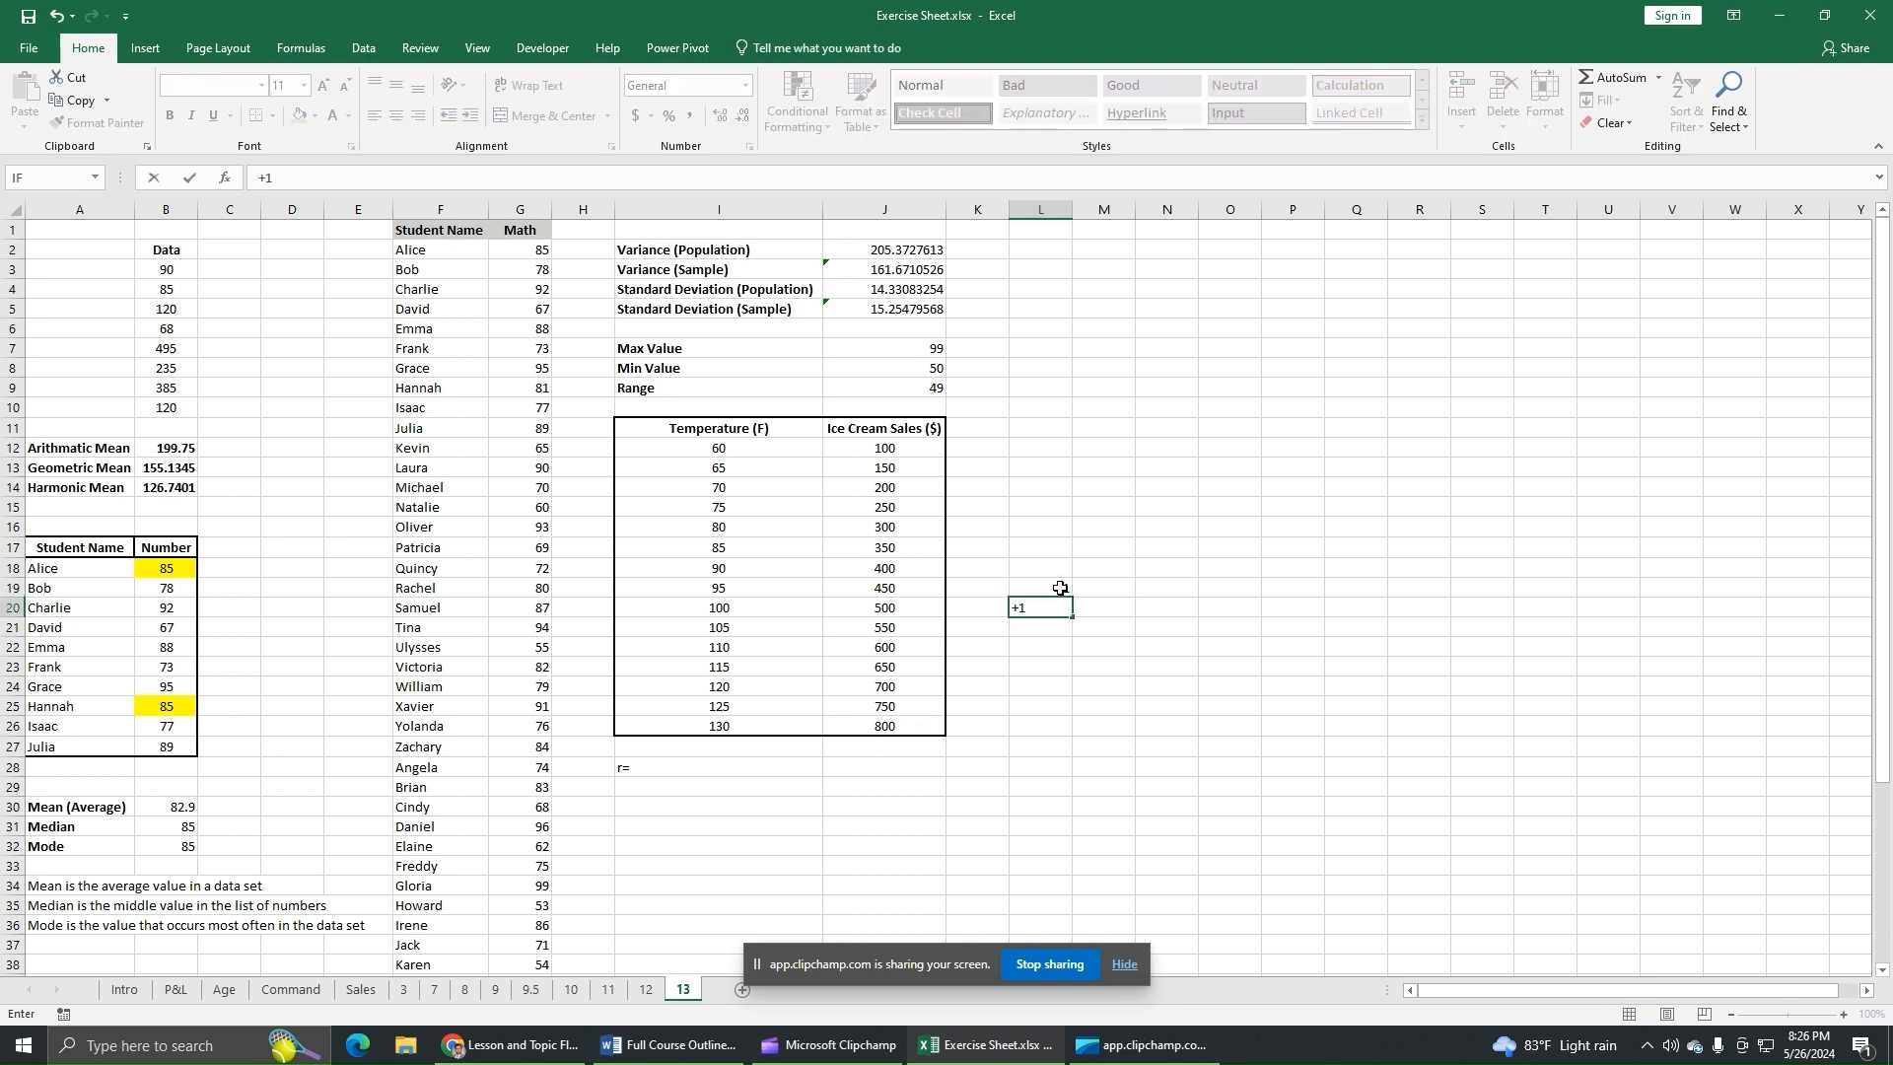
key("Return")
left_click(1047, 606)
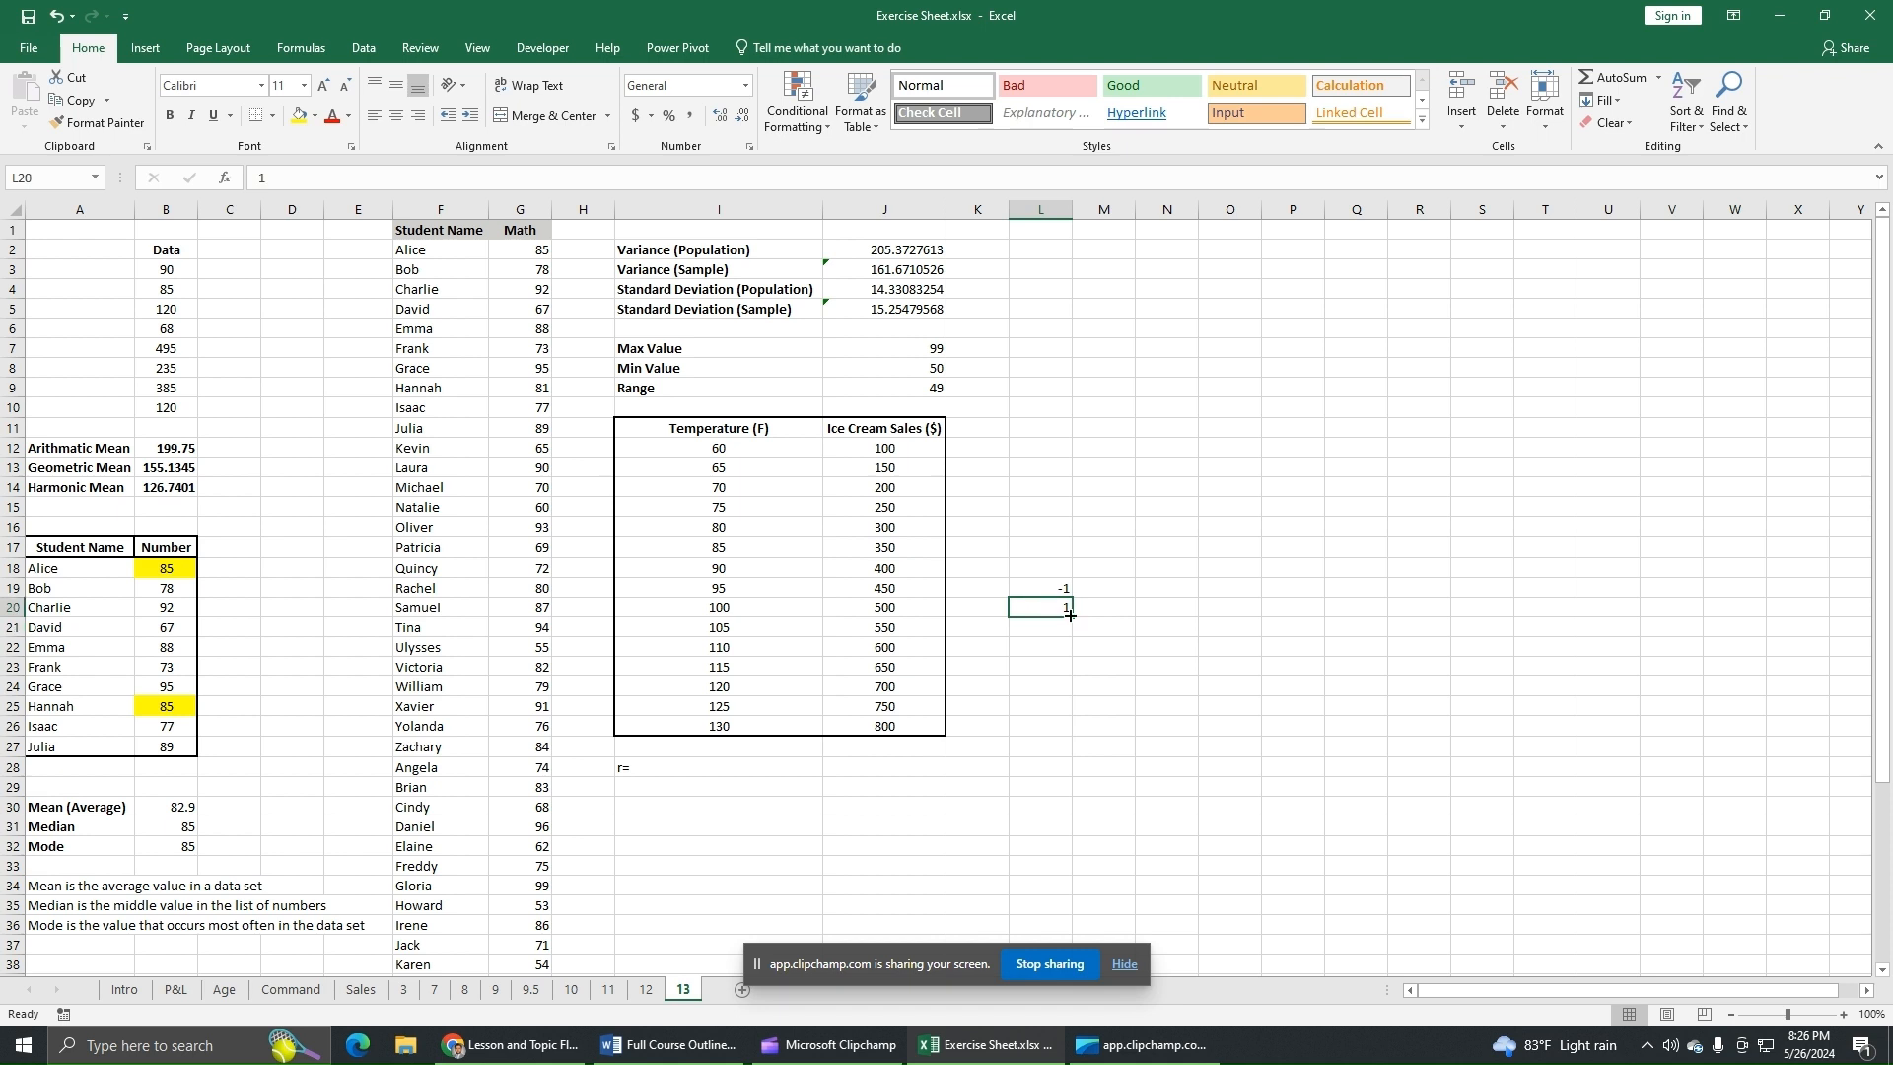
key("Return")
left_click(1030, 608)
Step: Calculate the correlation between temperature and ice cream sales in J28 with =CORREL(I12:I26,J12:J26)
left_click(876, 771)
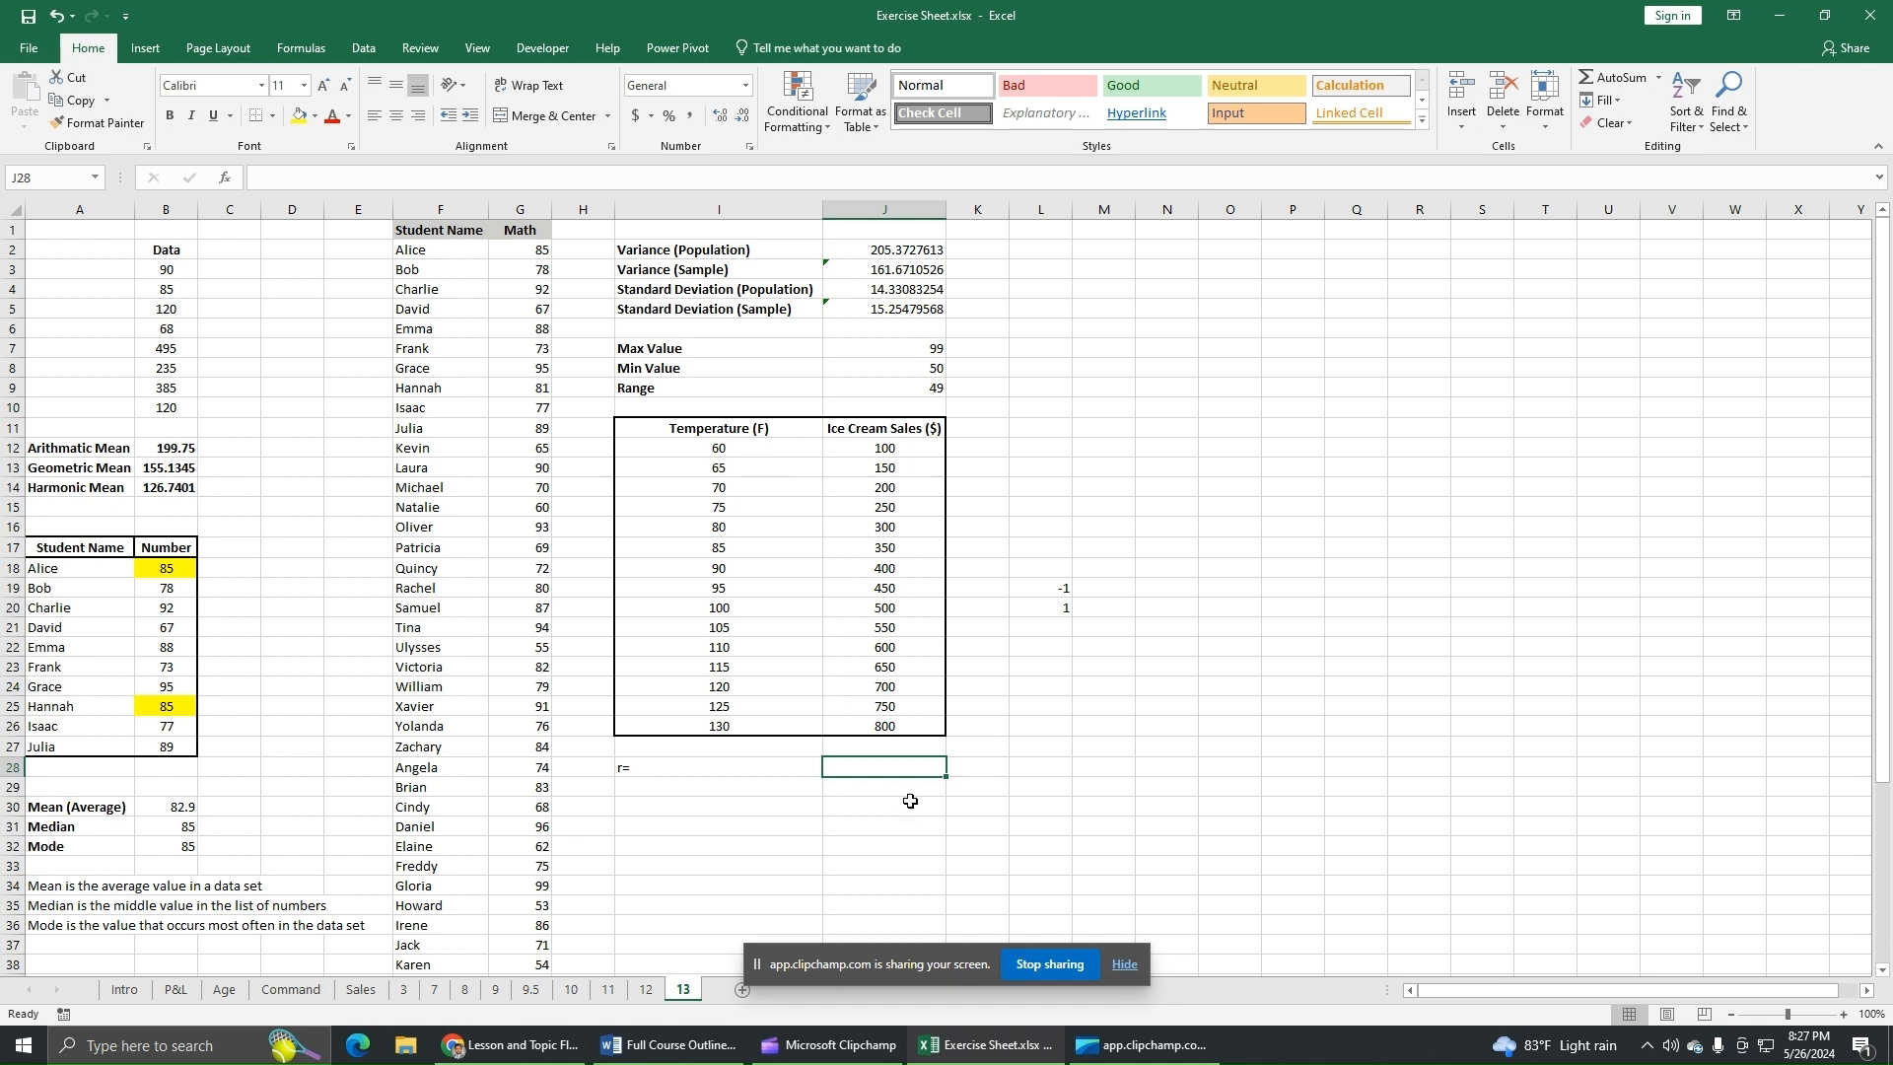
type("=cor")
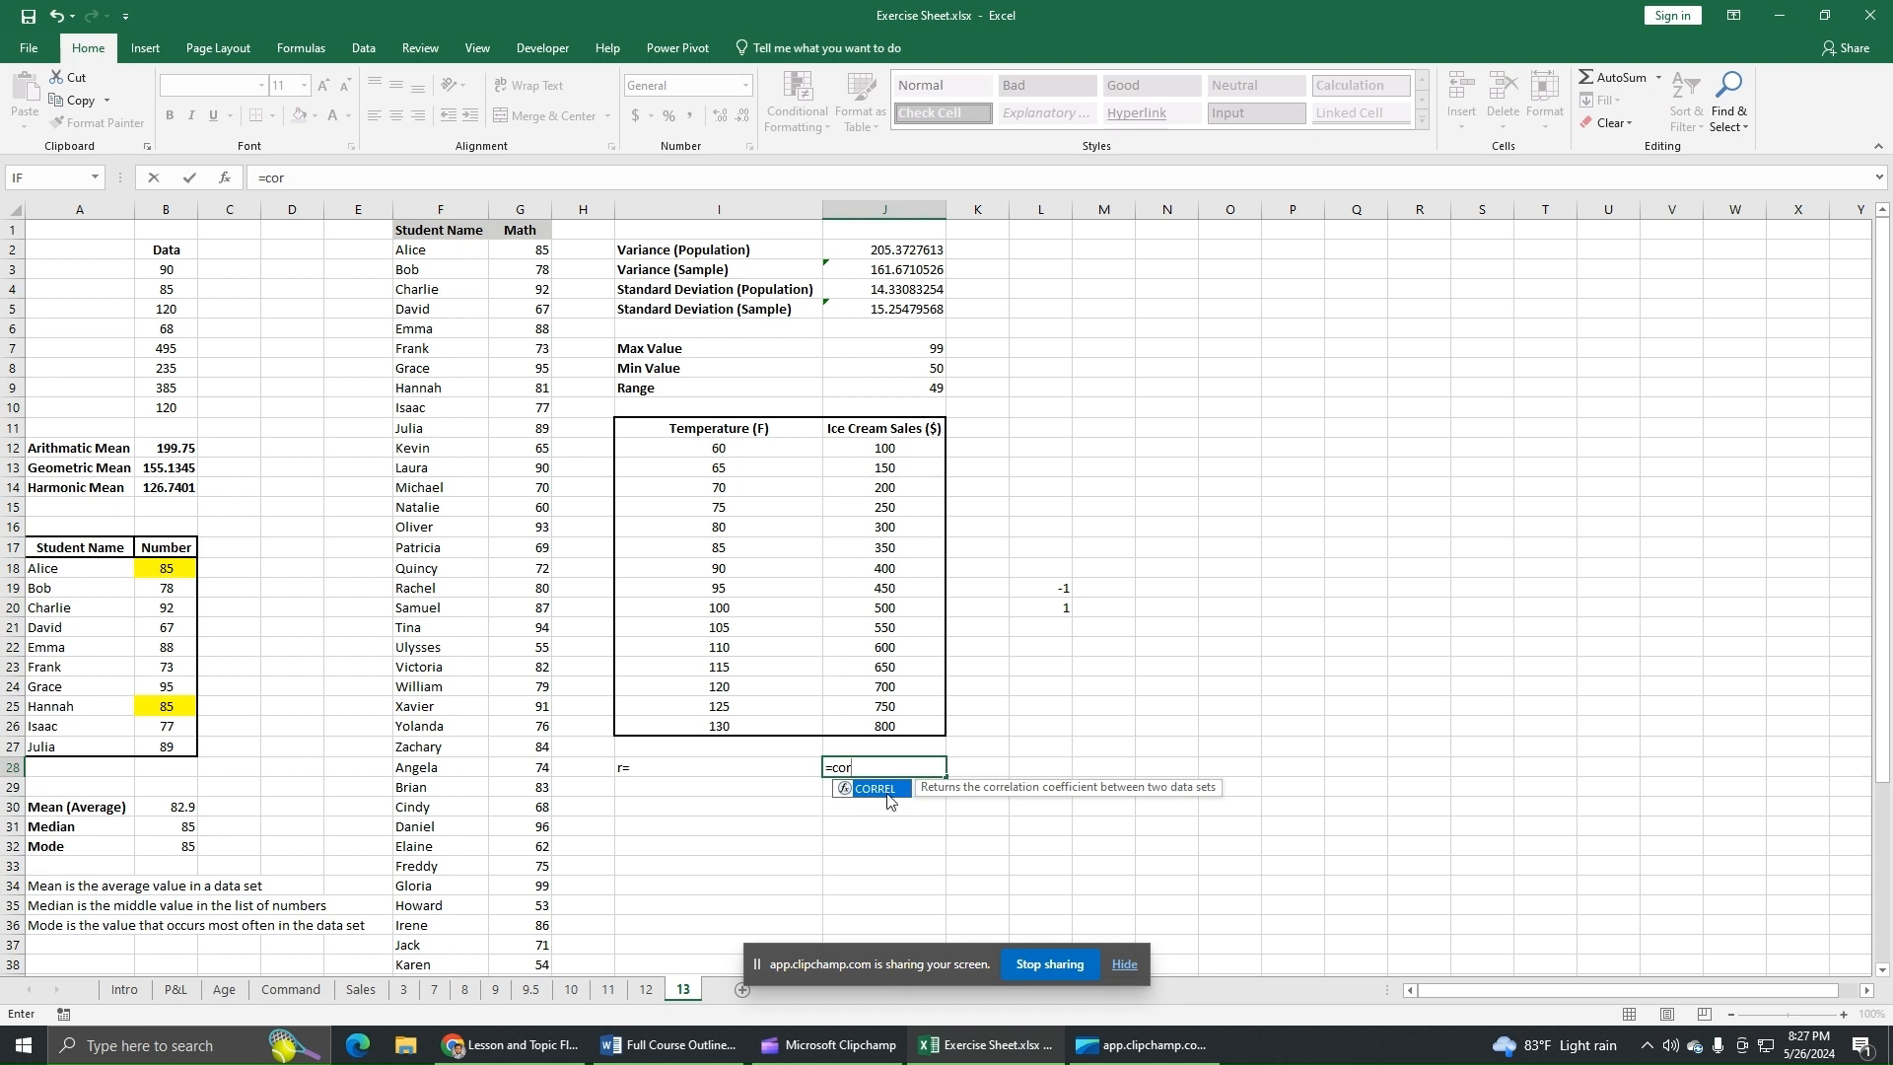
double_click(893, 788)
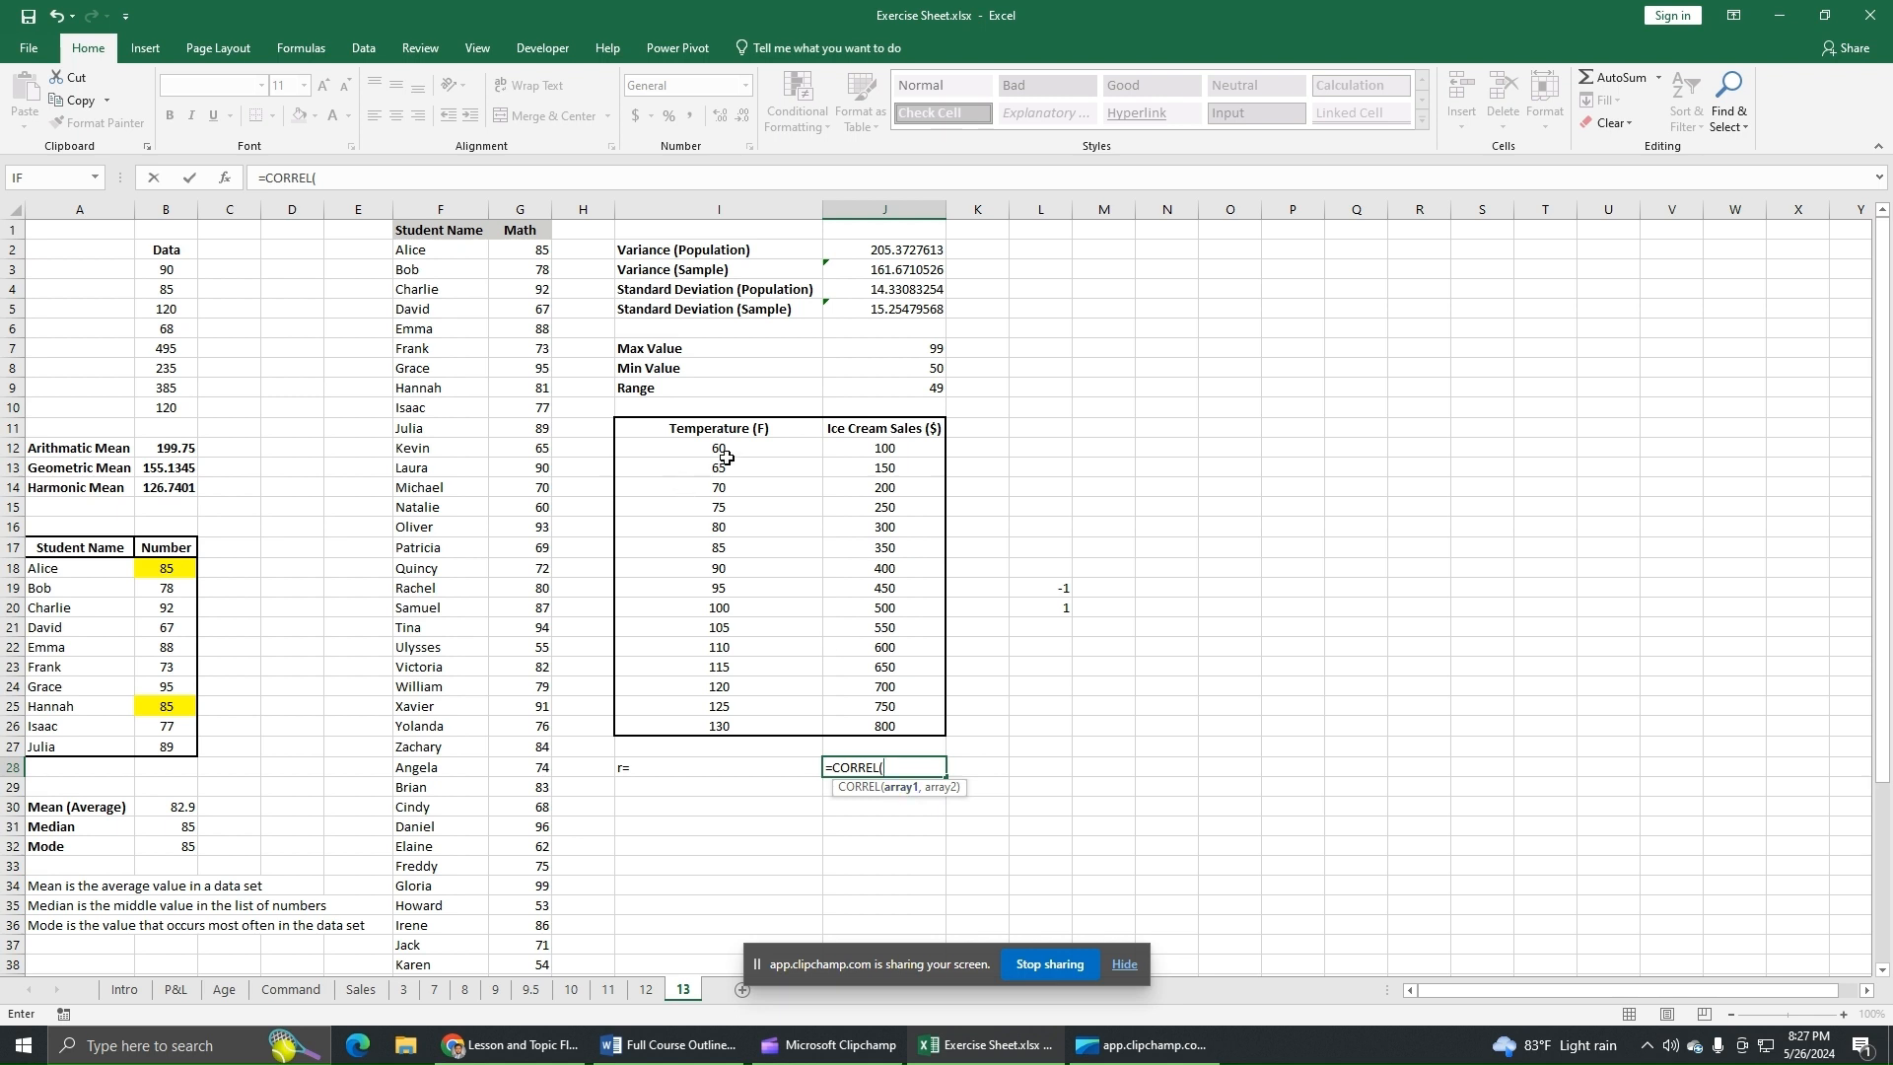
left_click_drag(720, 449, 805, 744)
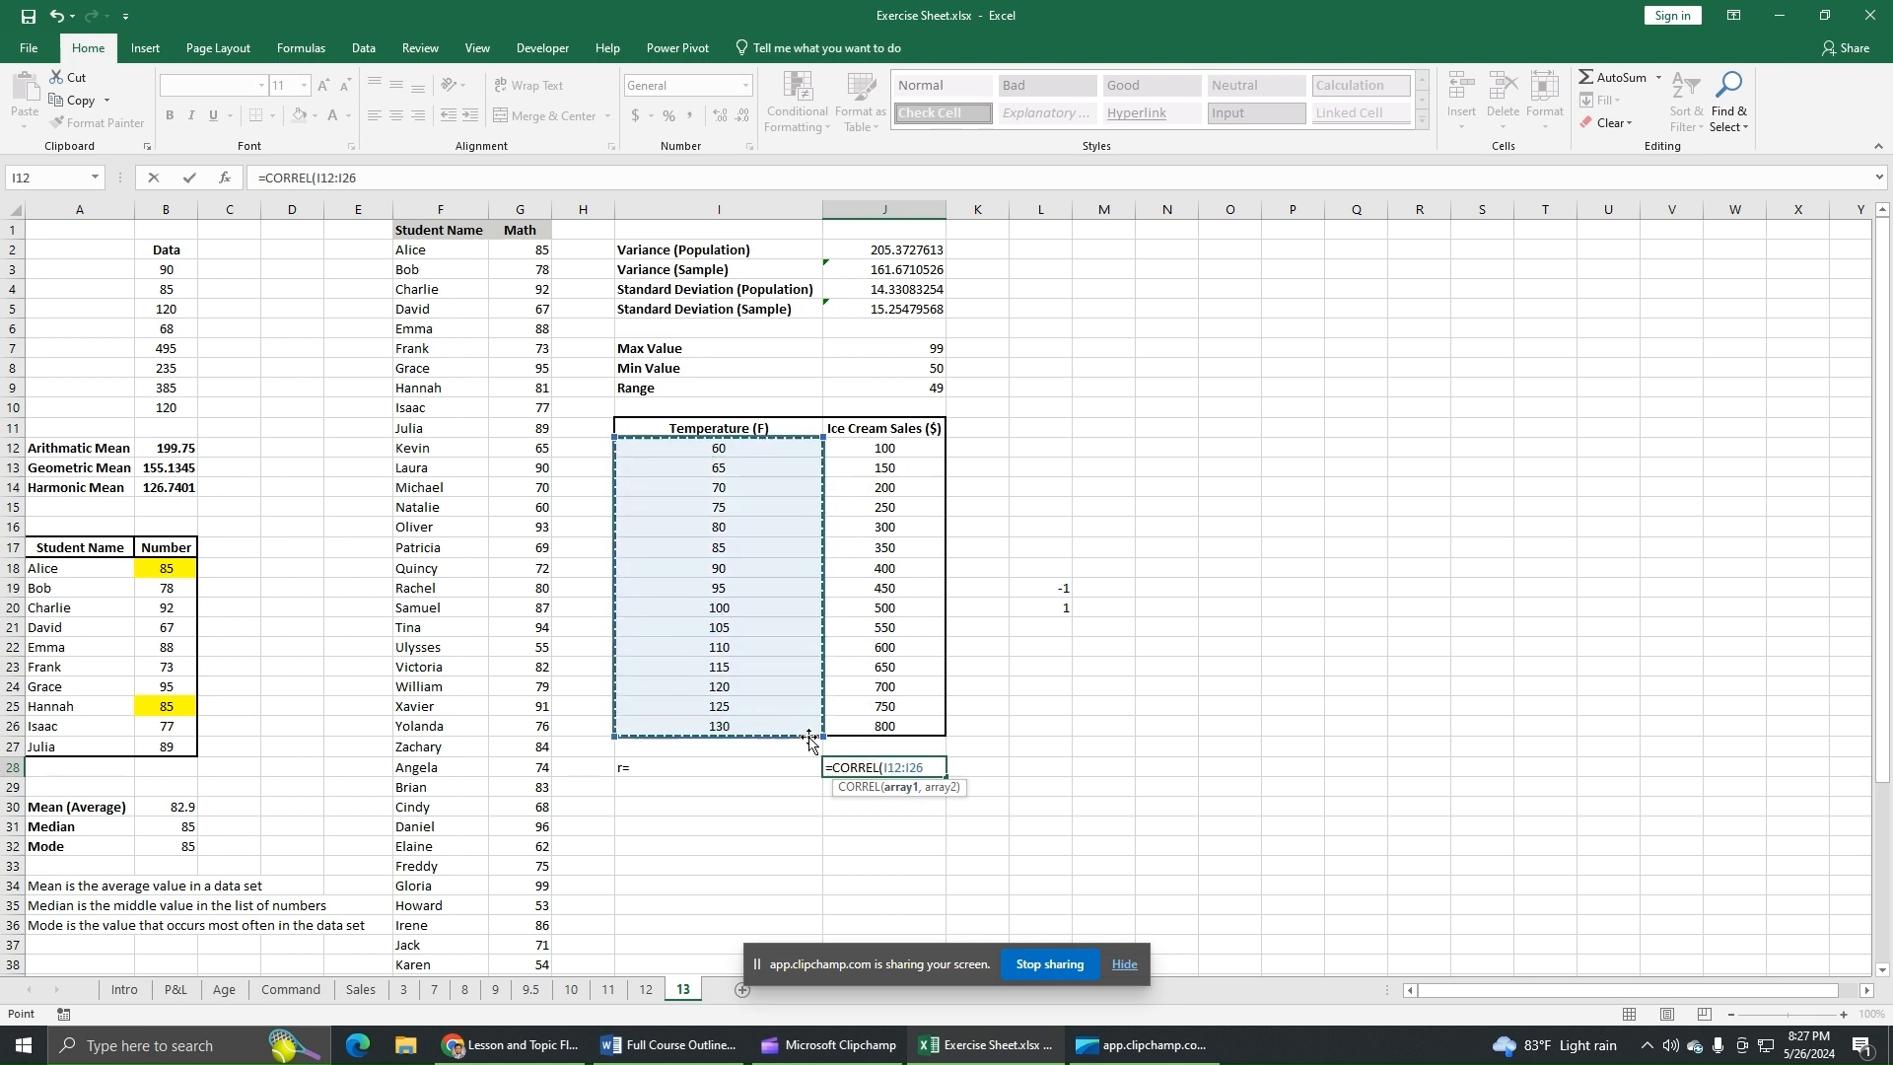
type(",")
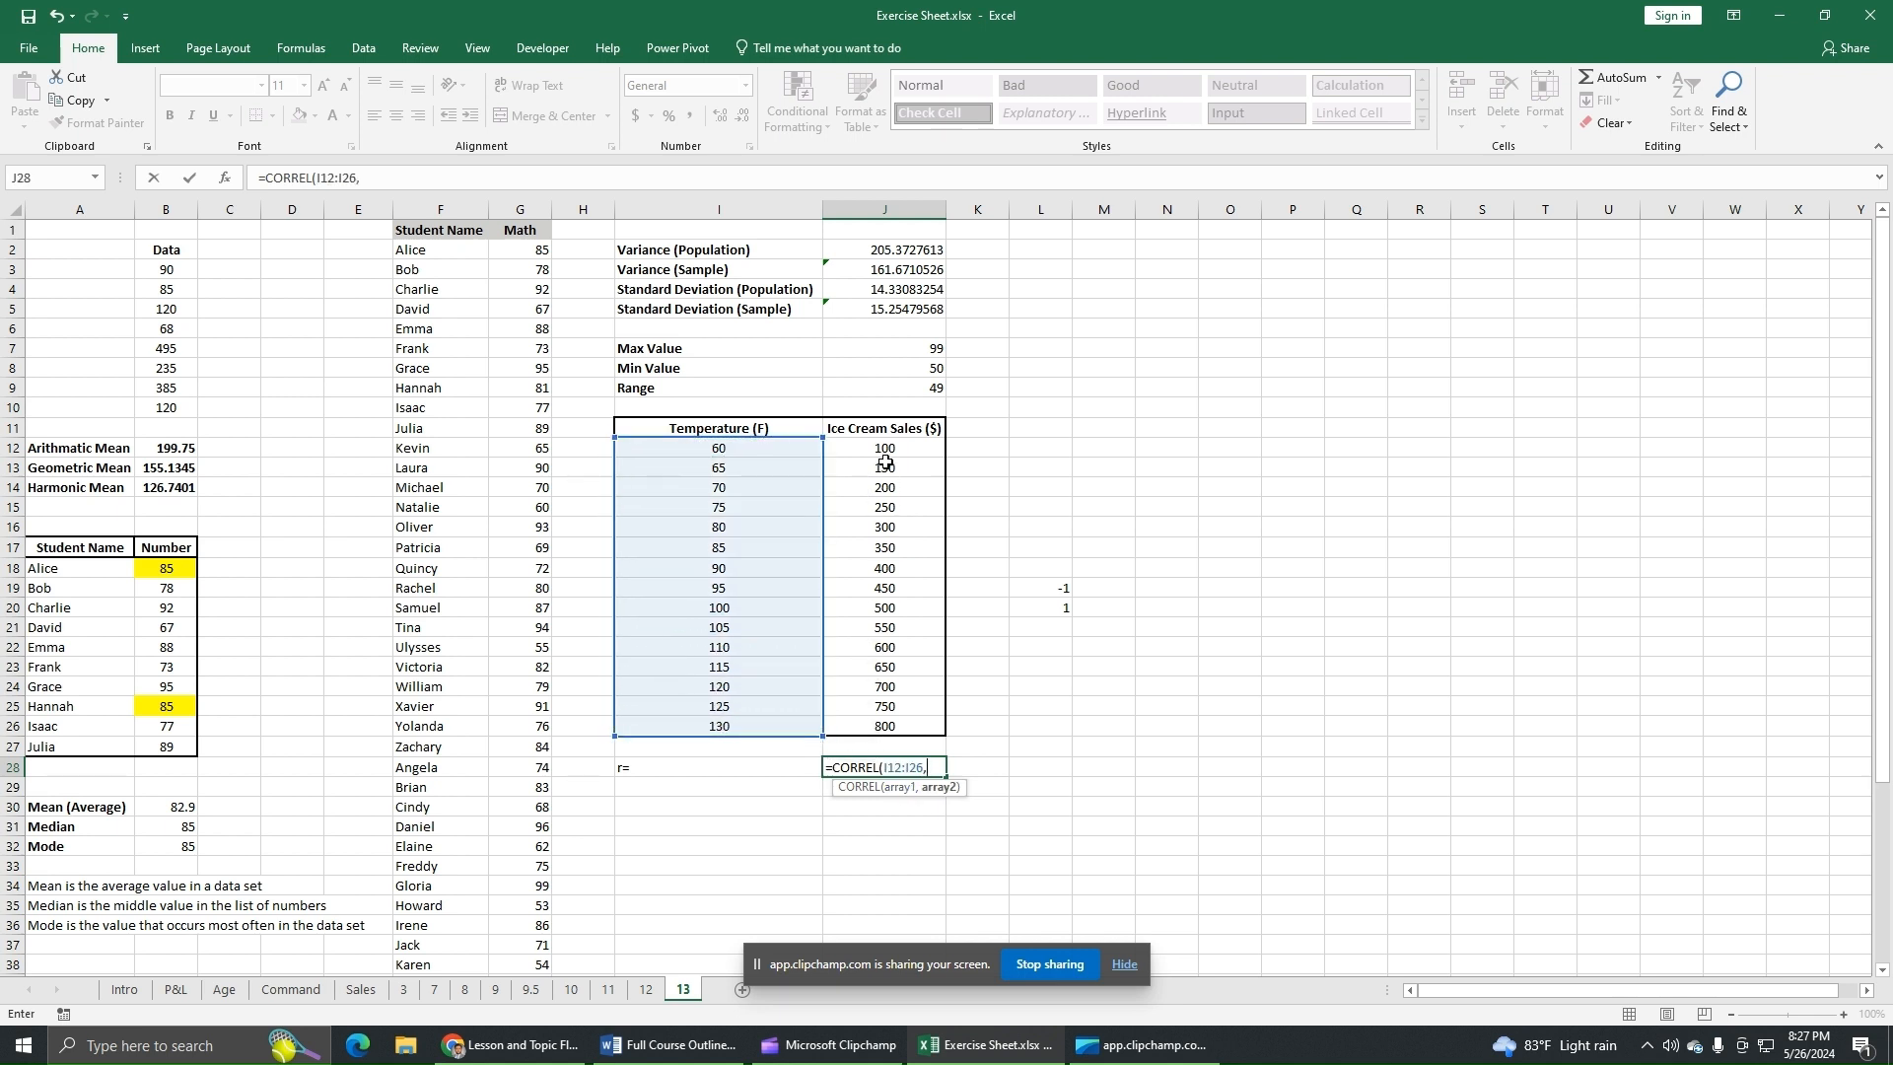
left_click_drag(884, 451, 908, 728)
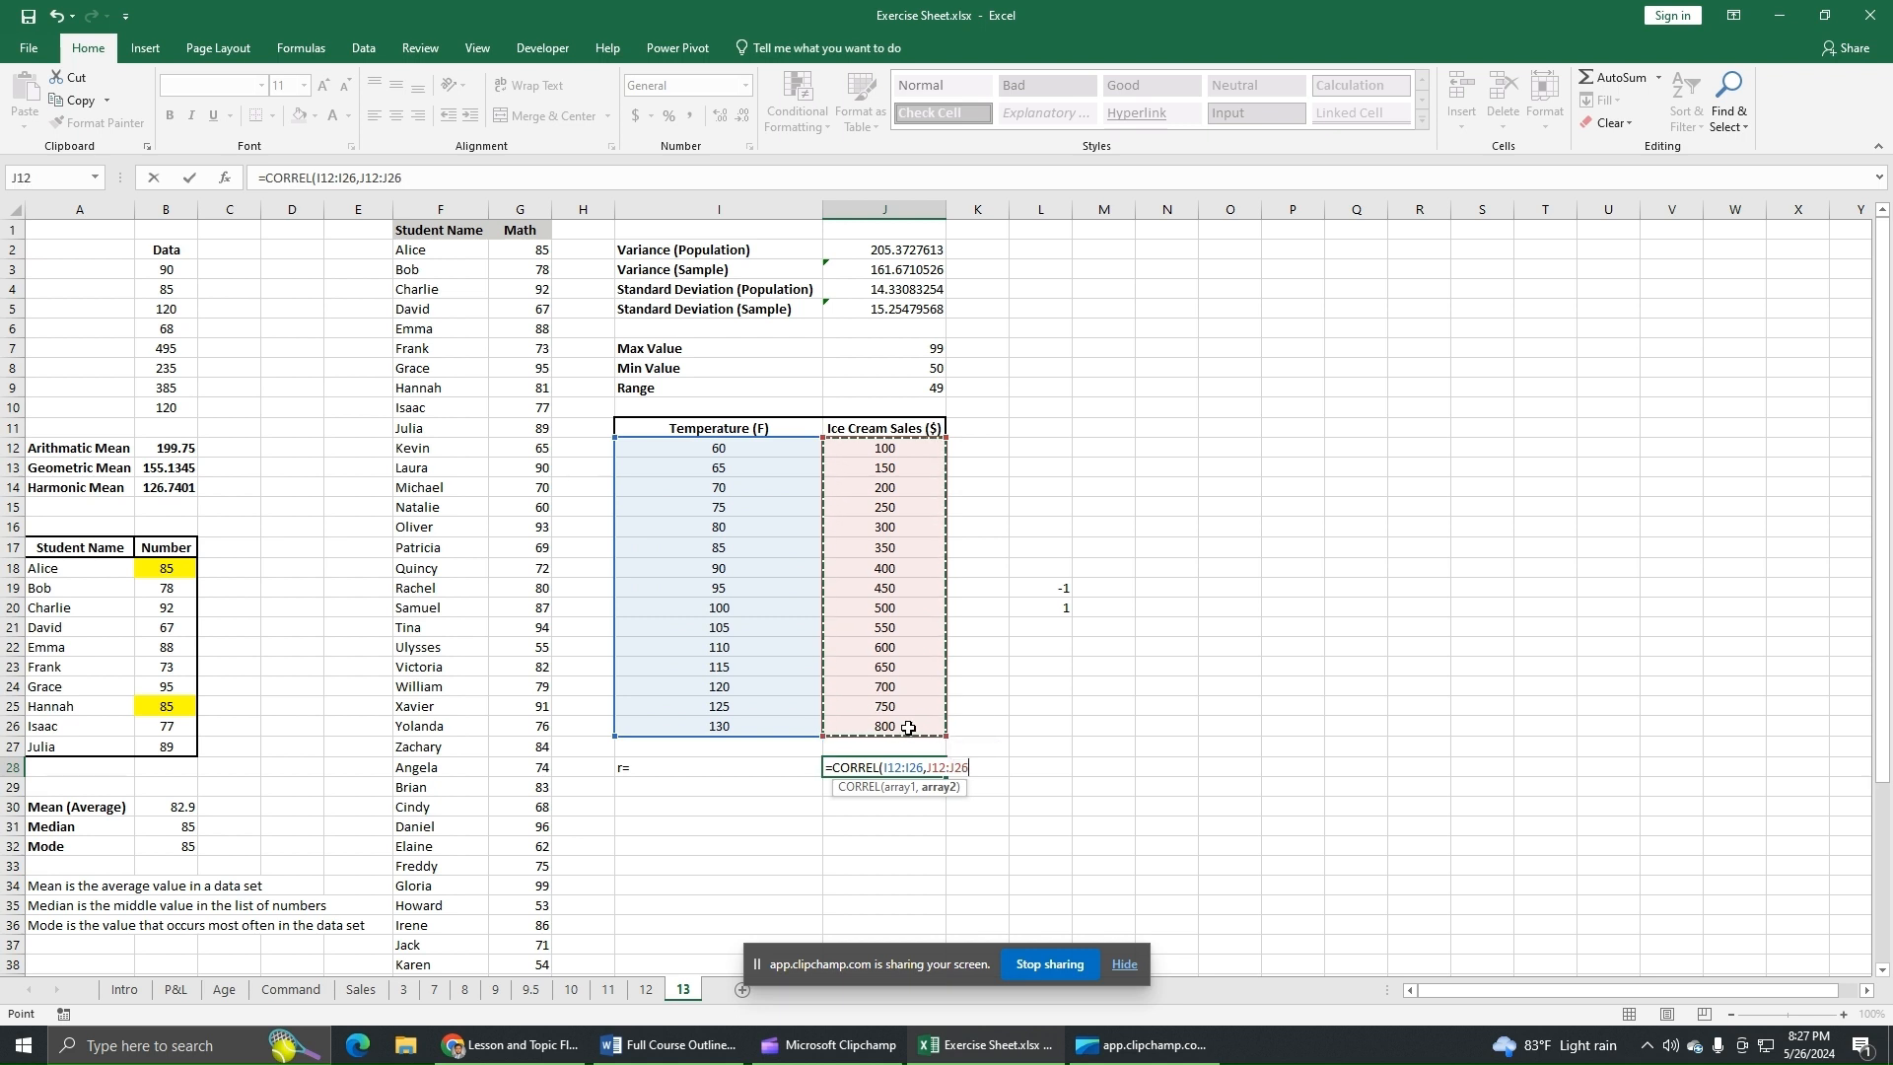
type(")")
key("Return")
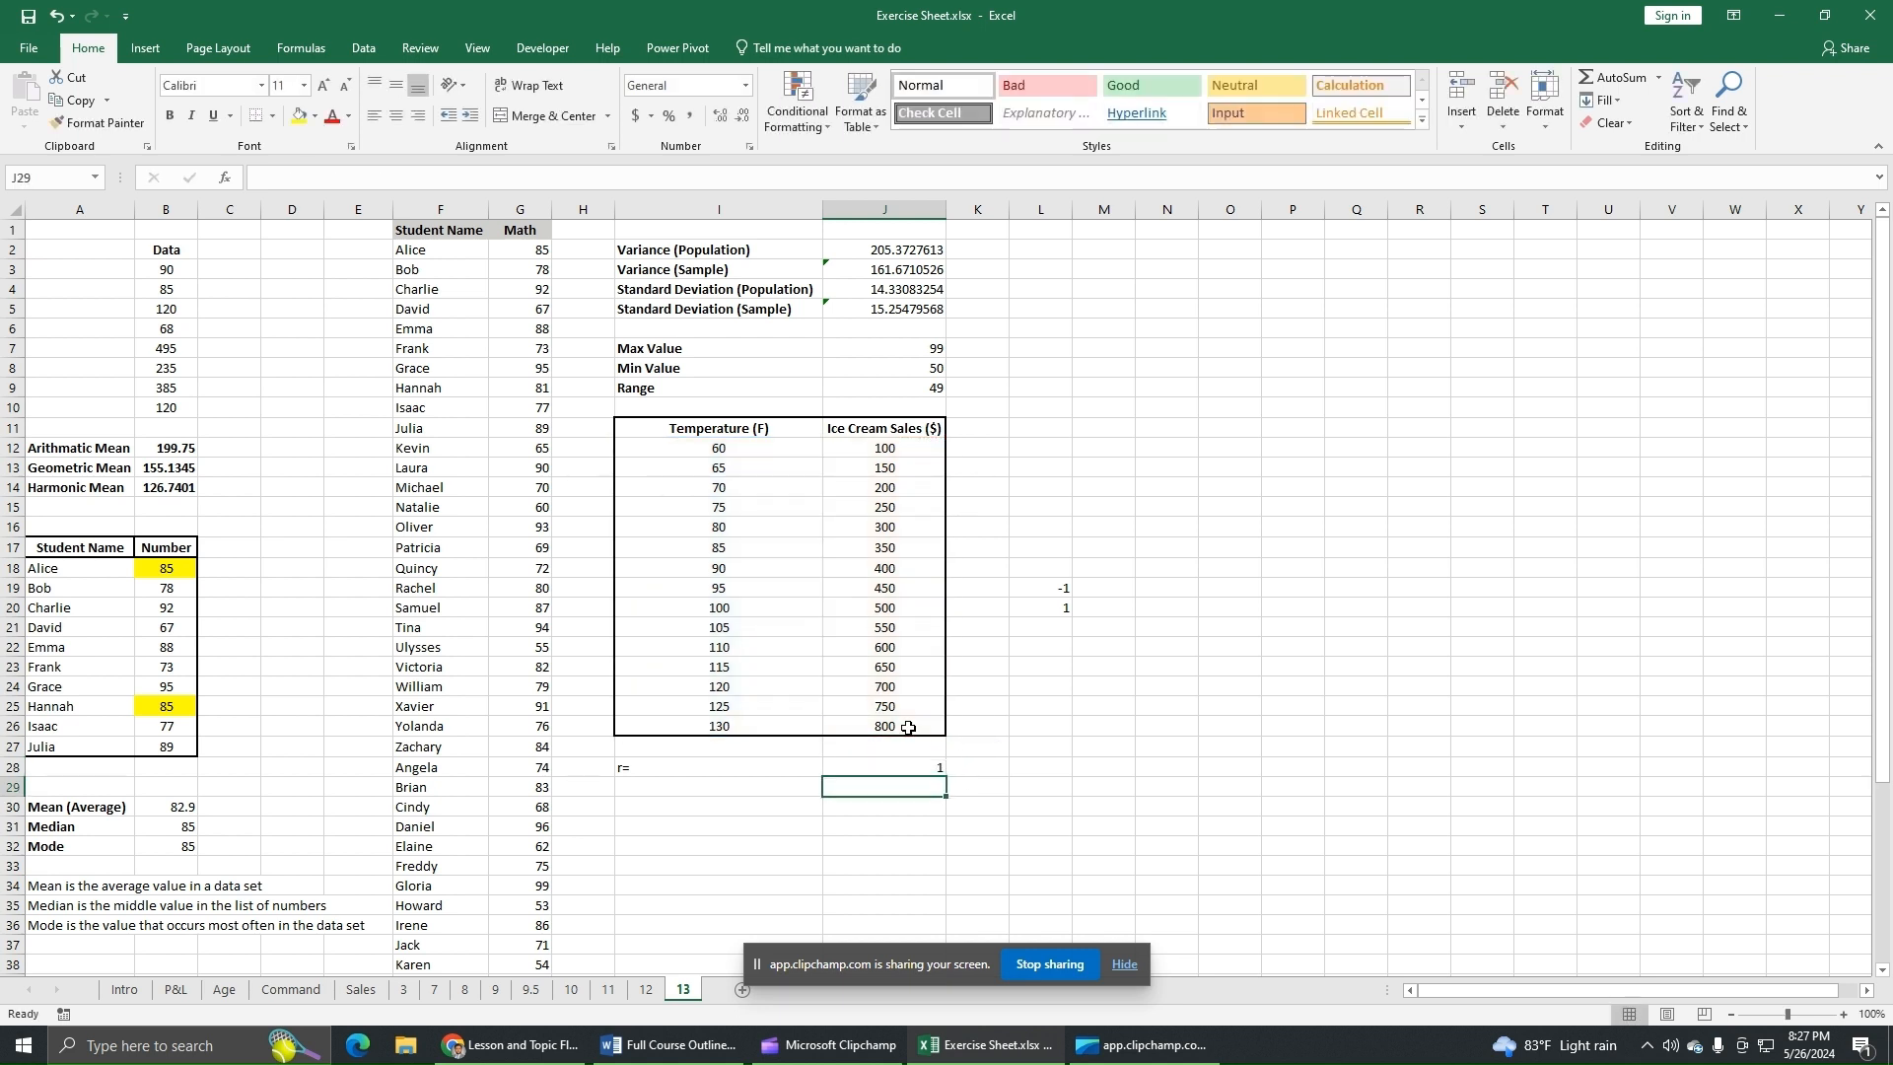
Step: Inspect the correlation formula in J28 and compare the temperature and sales columns toward their highest values
left_click(868, 768)
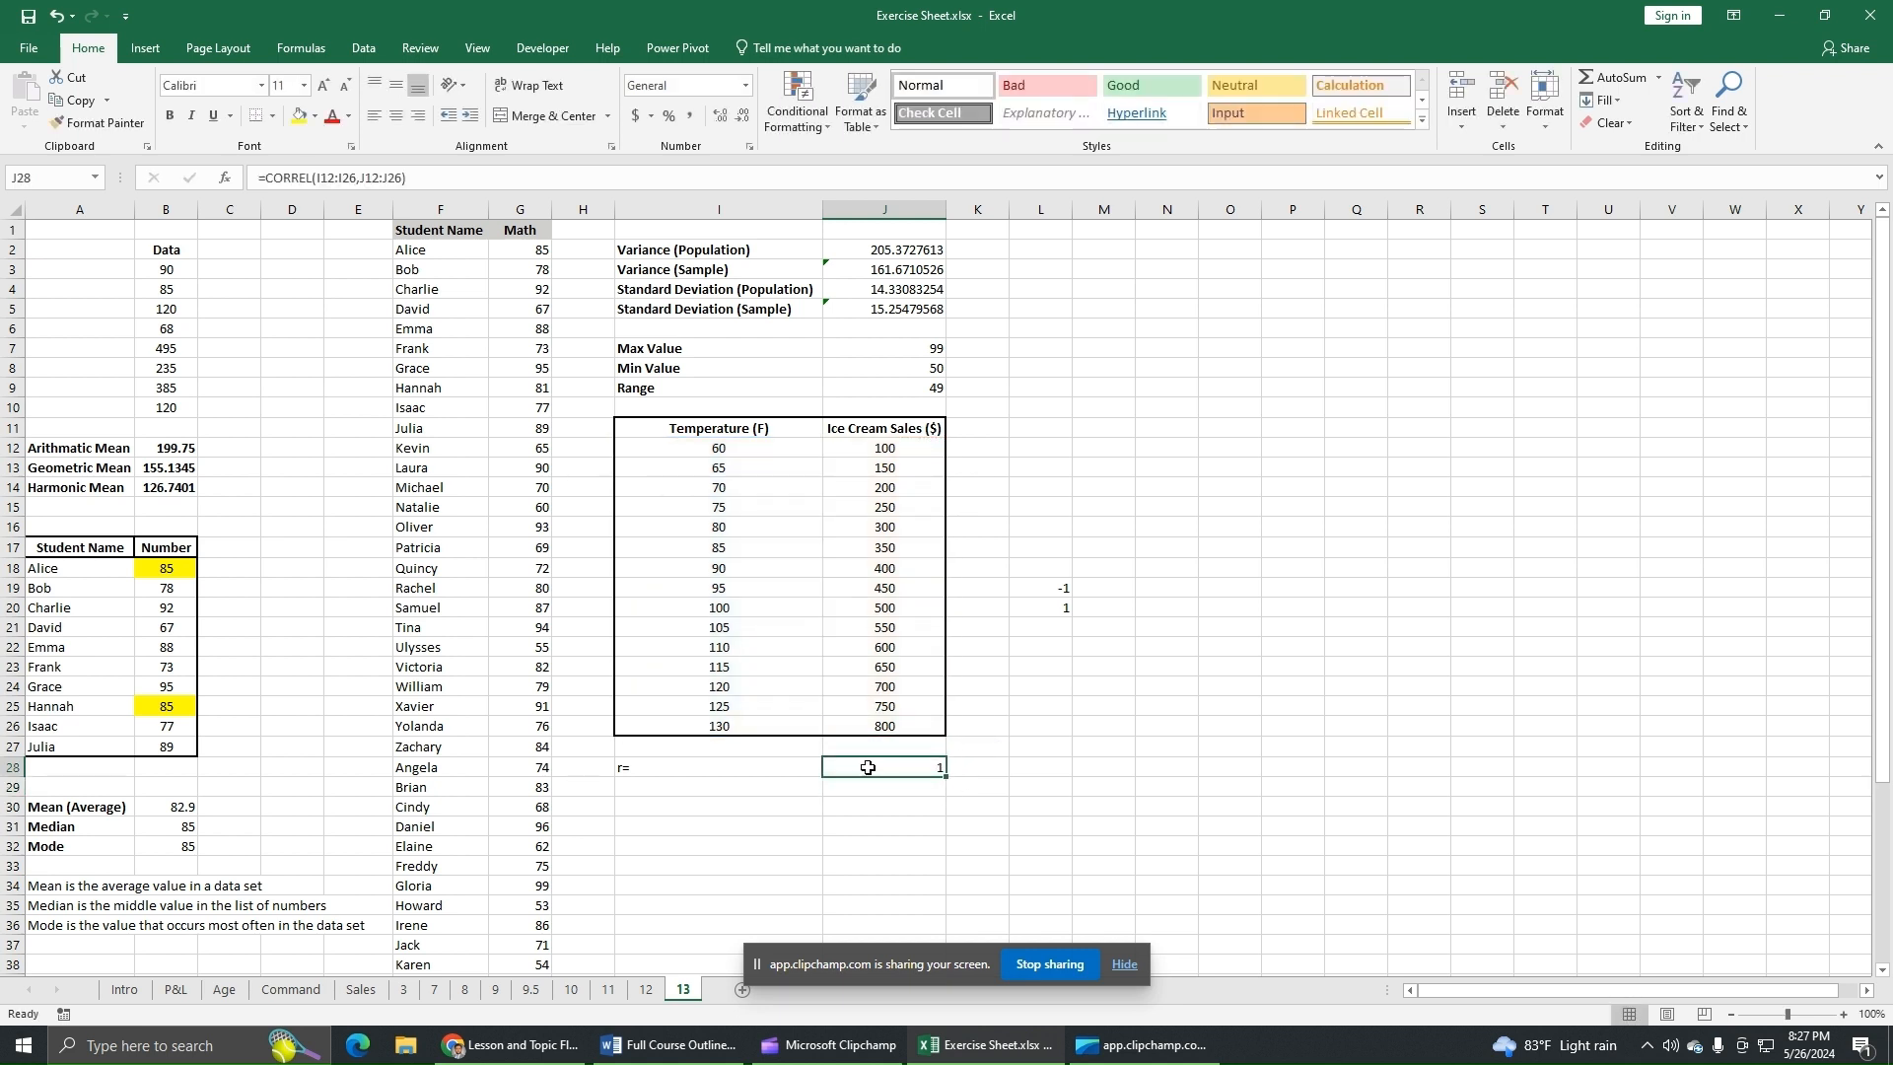
left_click_drag(743, 448, 743, 720)
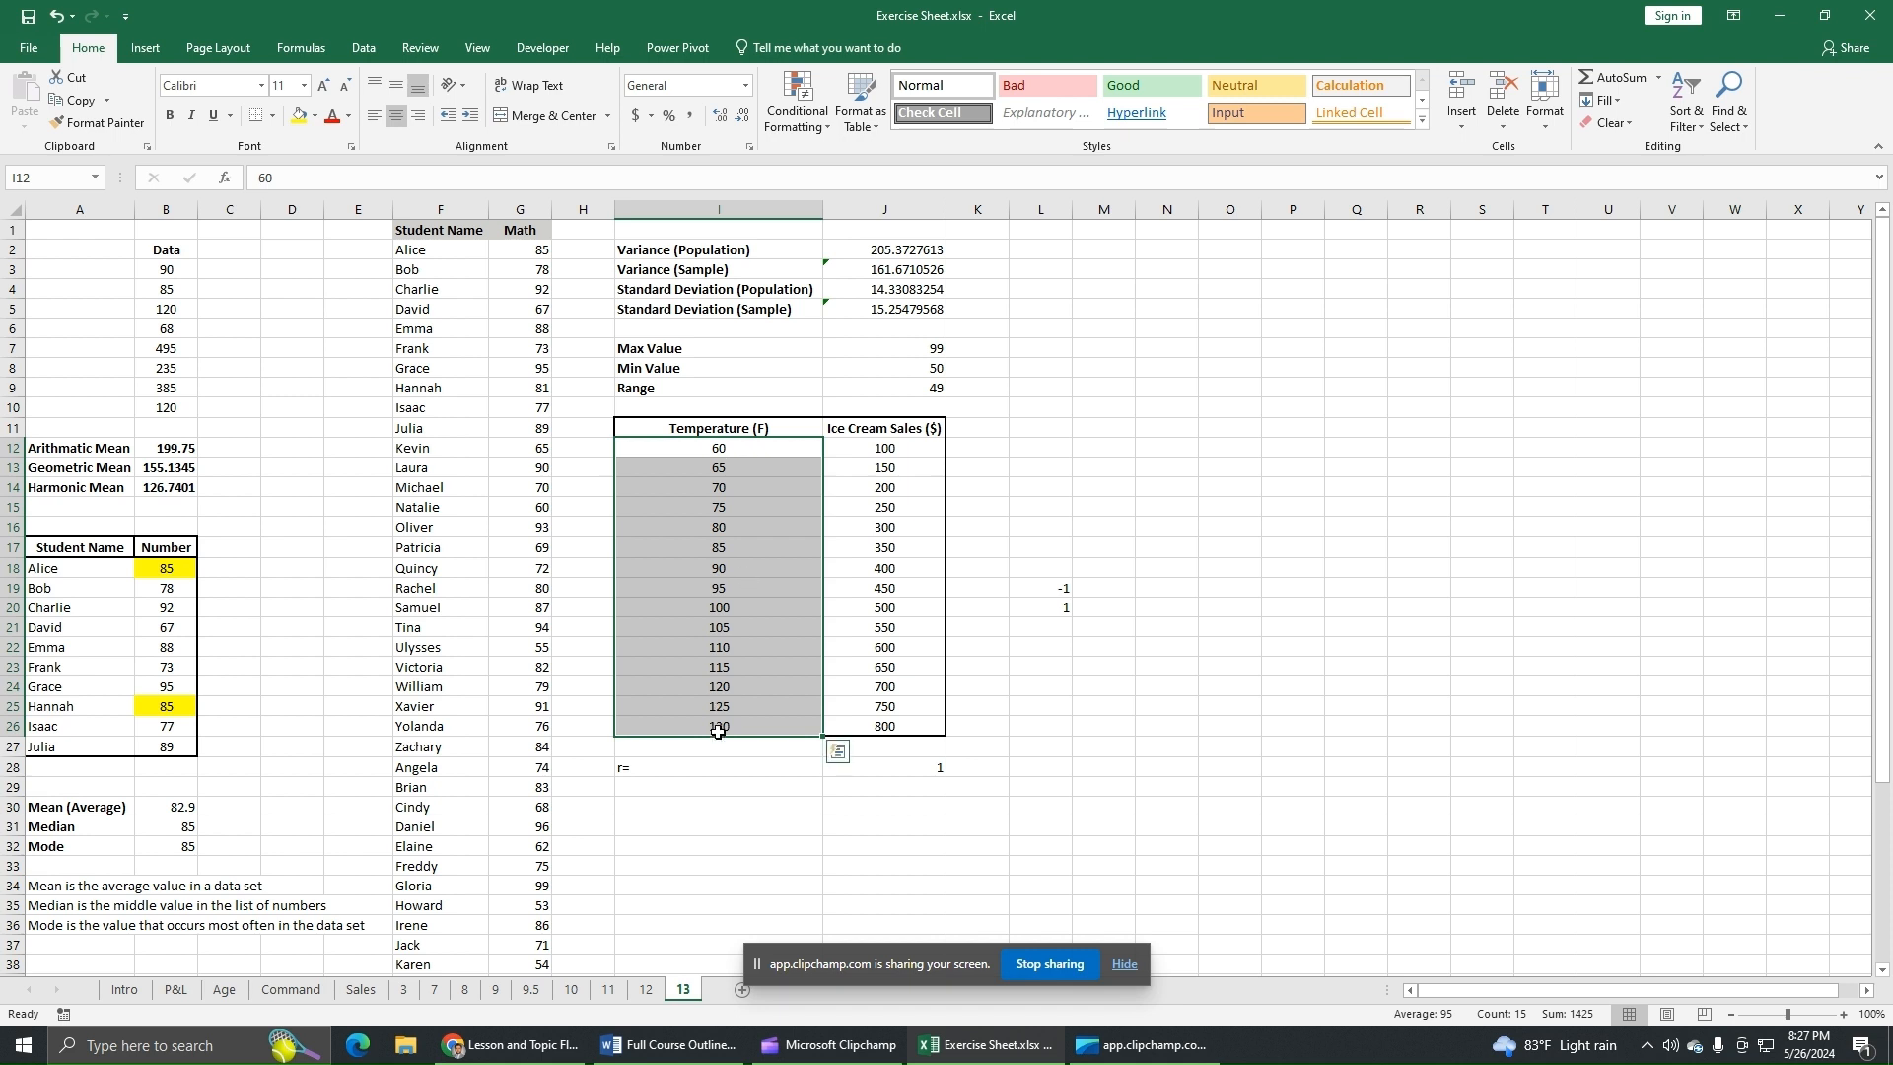
left_click_drag(719, 729, 721, 631)
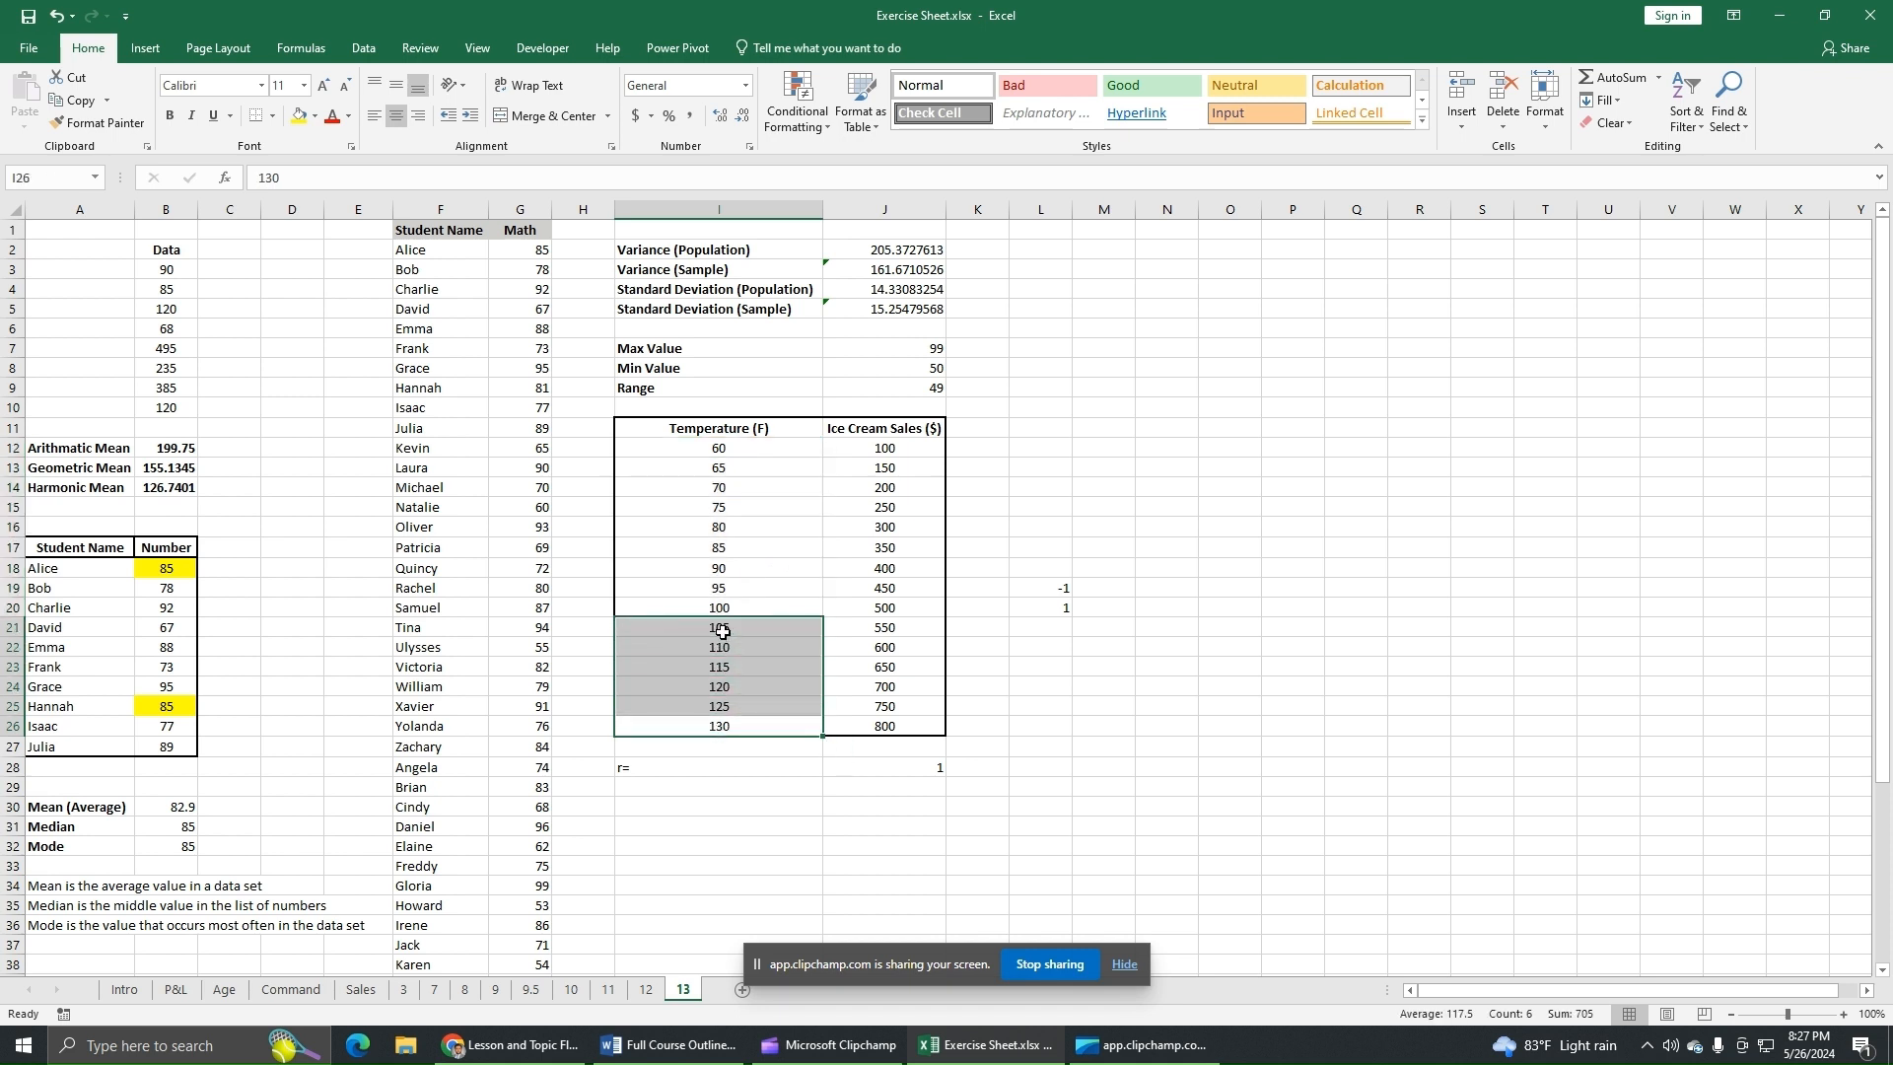
left_click(889, 725)
left_click_drag(889, 725, 900, 633)
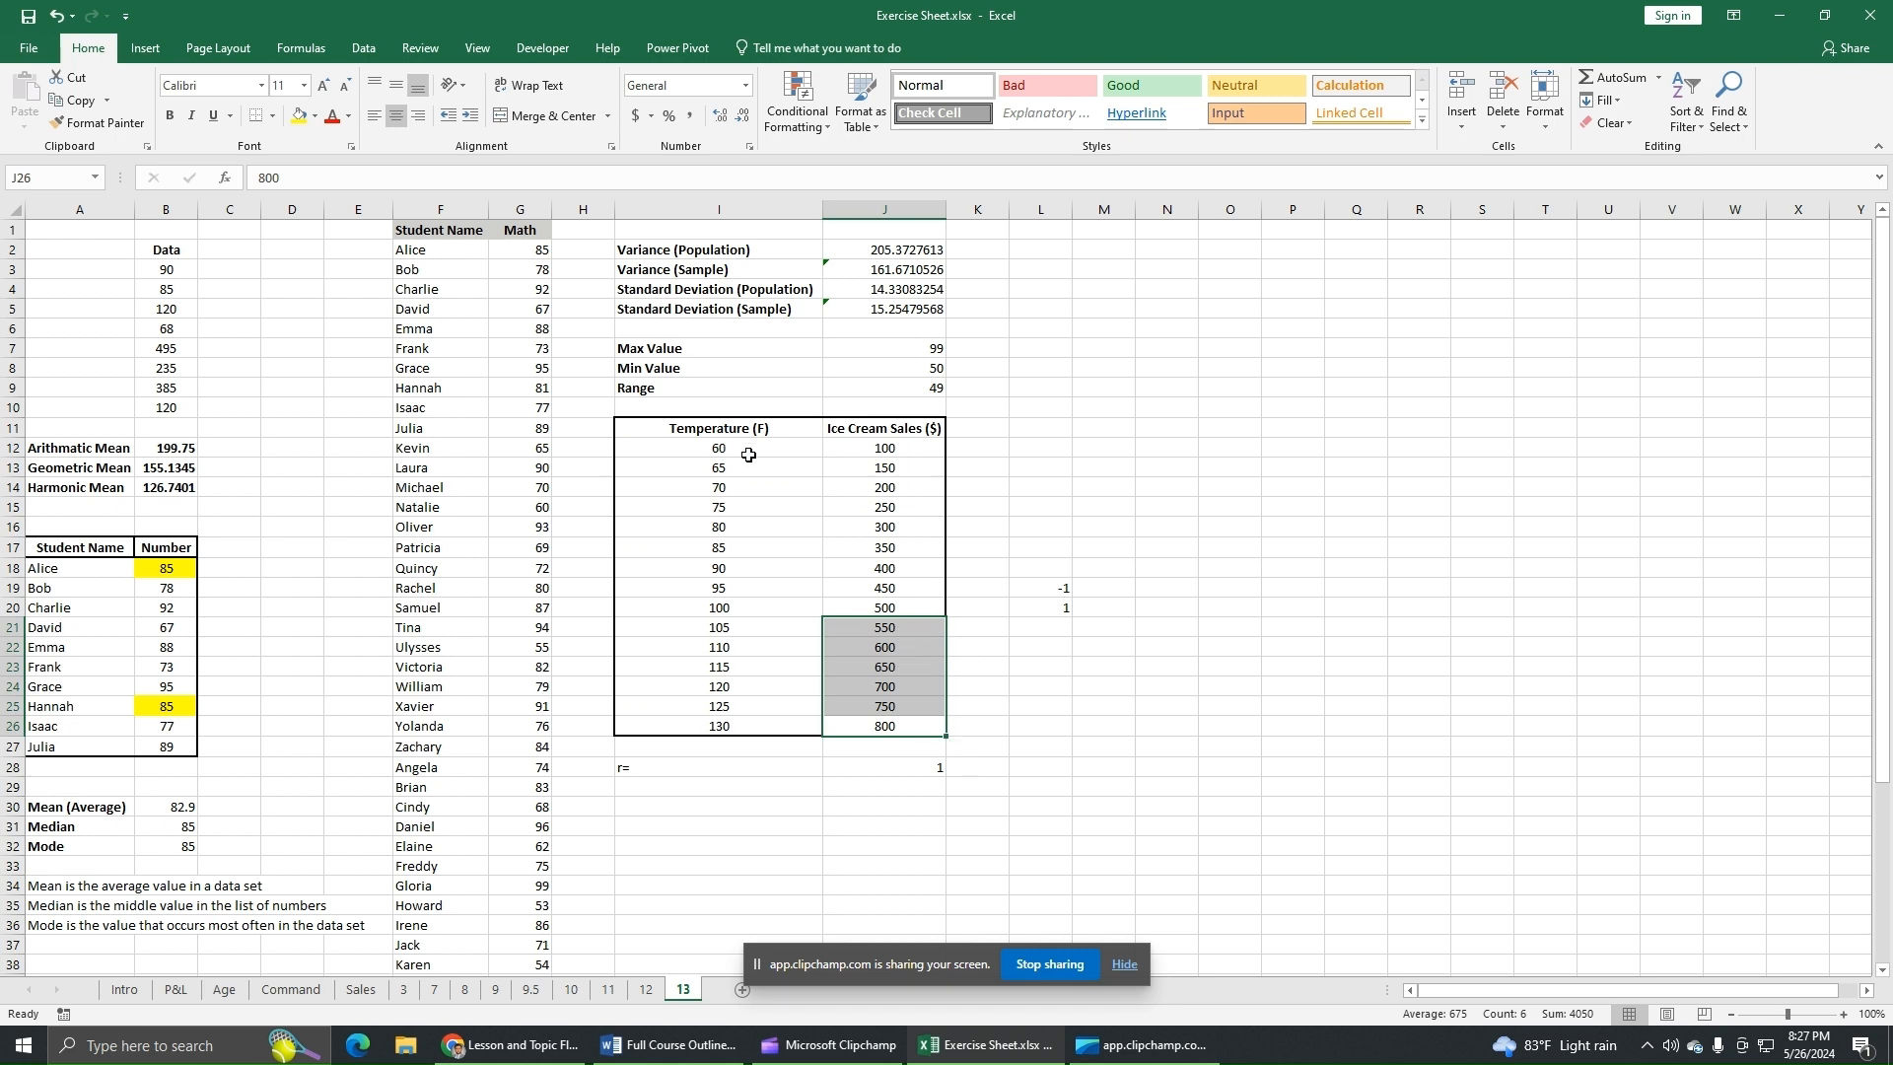
left_click(905, 775)
Step: Compare temperature with ice cream sales row by row across rows 12 to 14
left_click(745, 449)
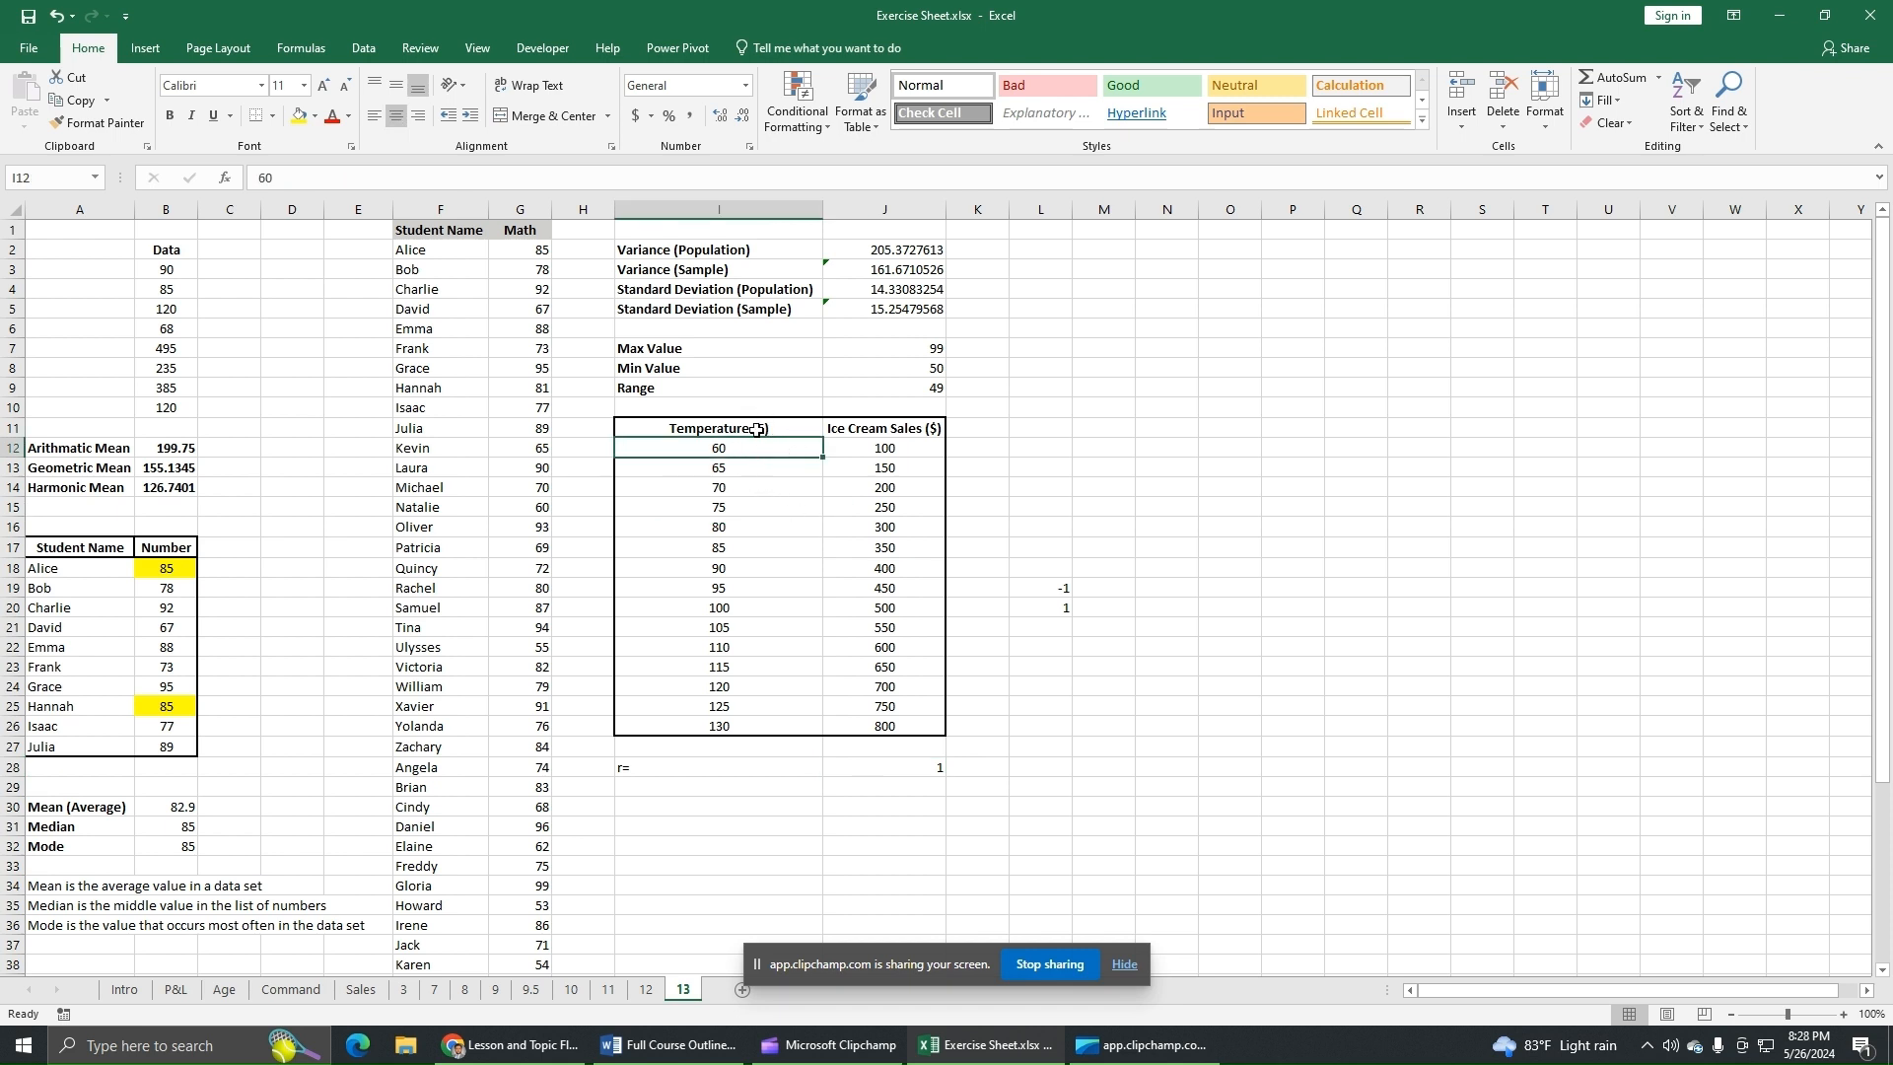
left_click(912, 454)
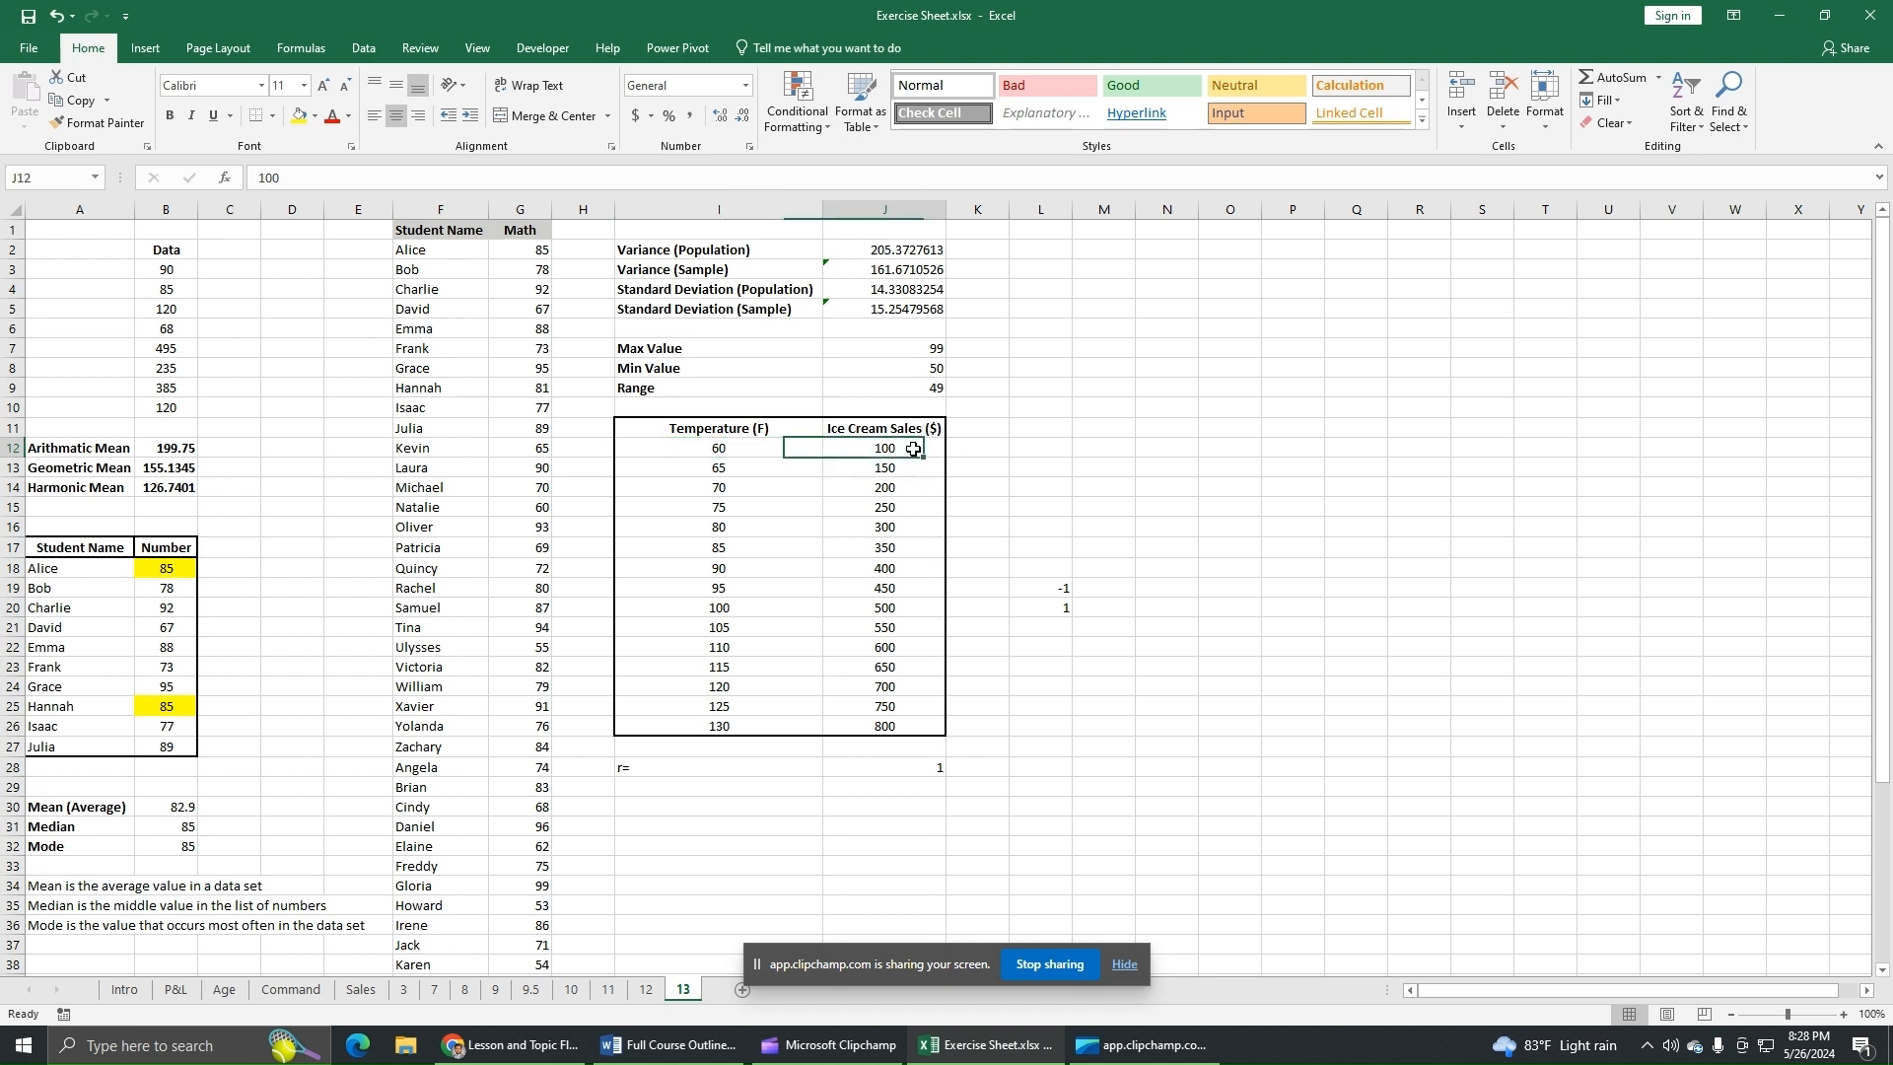
left_click(745, 469)
left_click(869, 471)
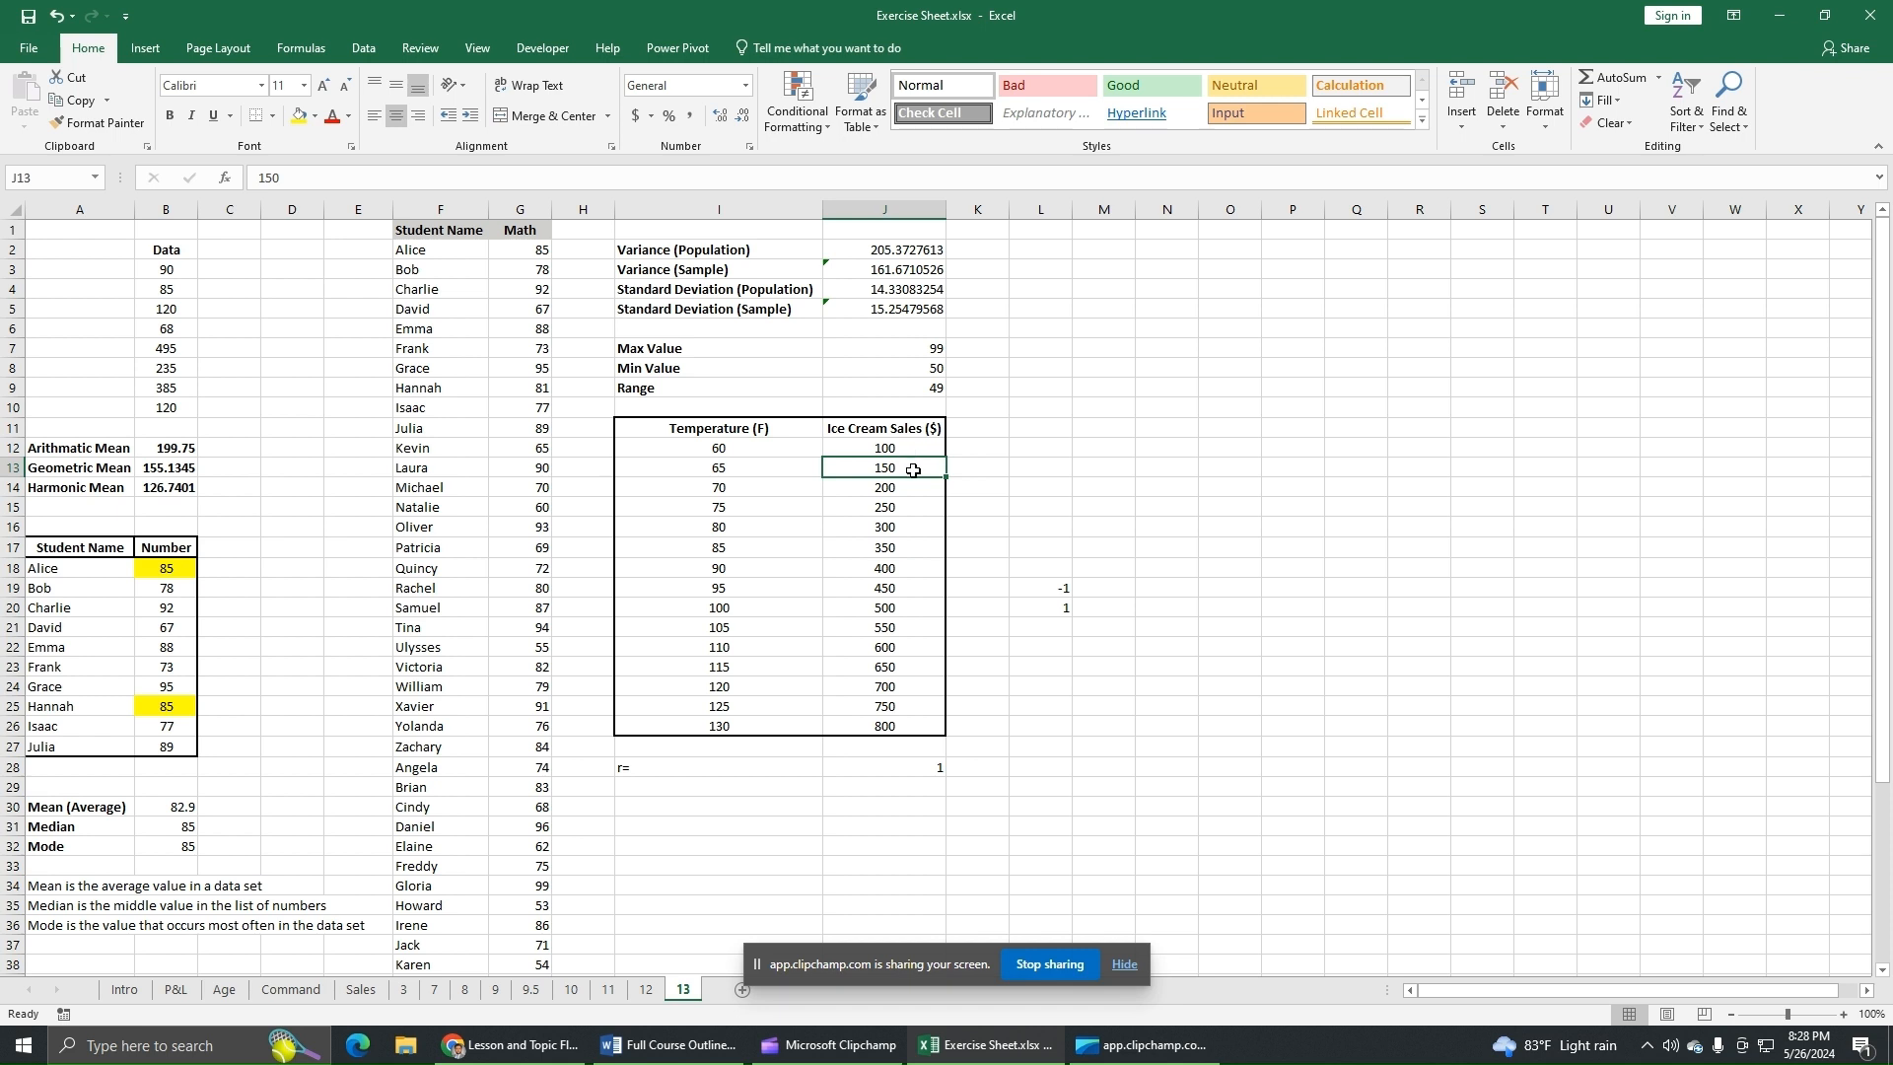
left_click(747, 470)
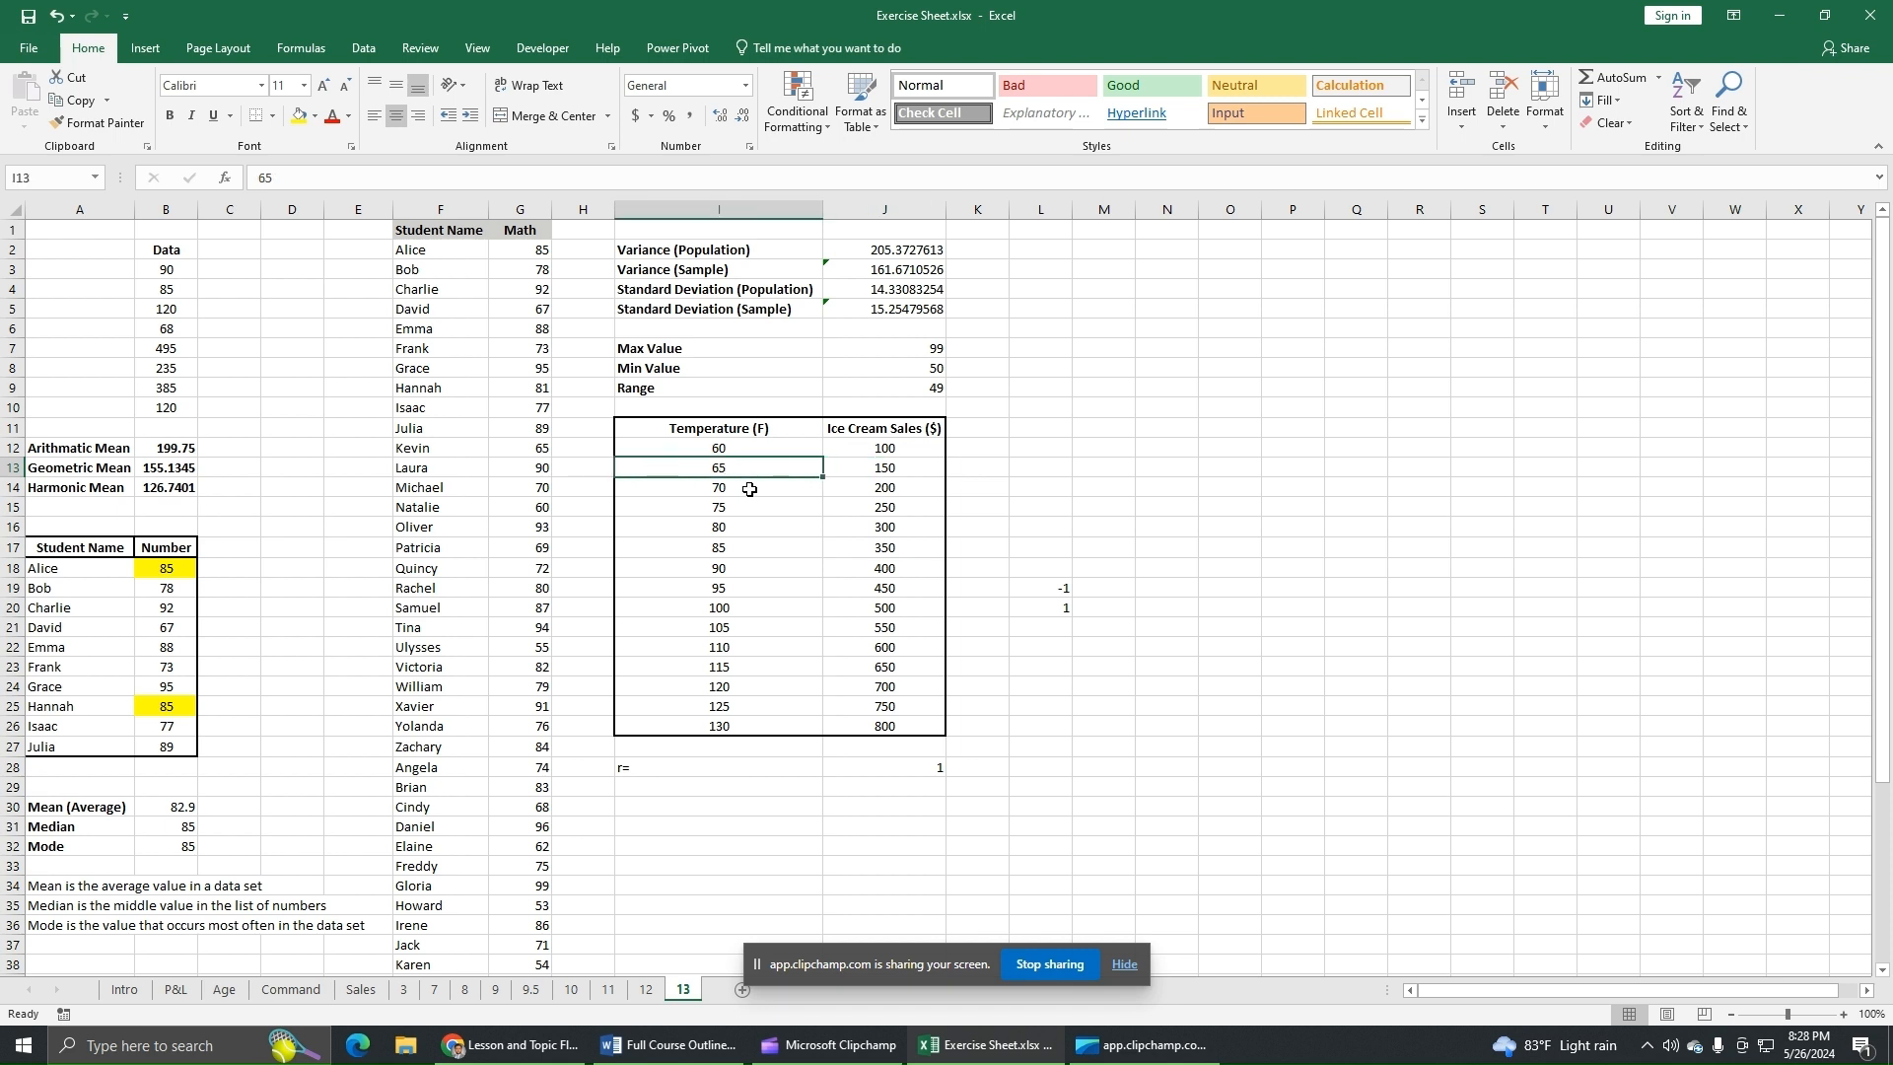
left_click(751, 488)
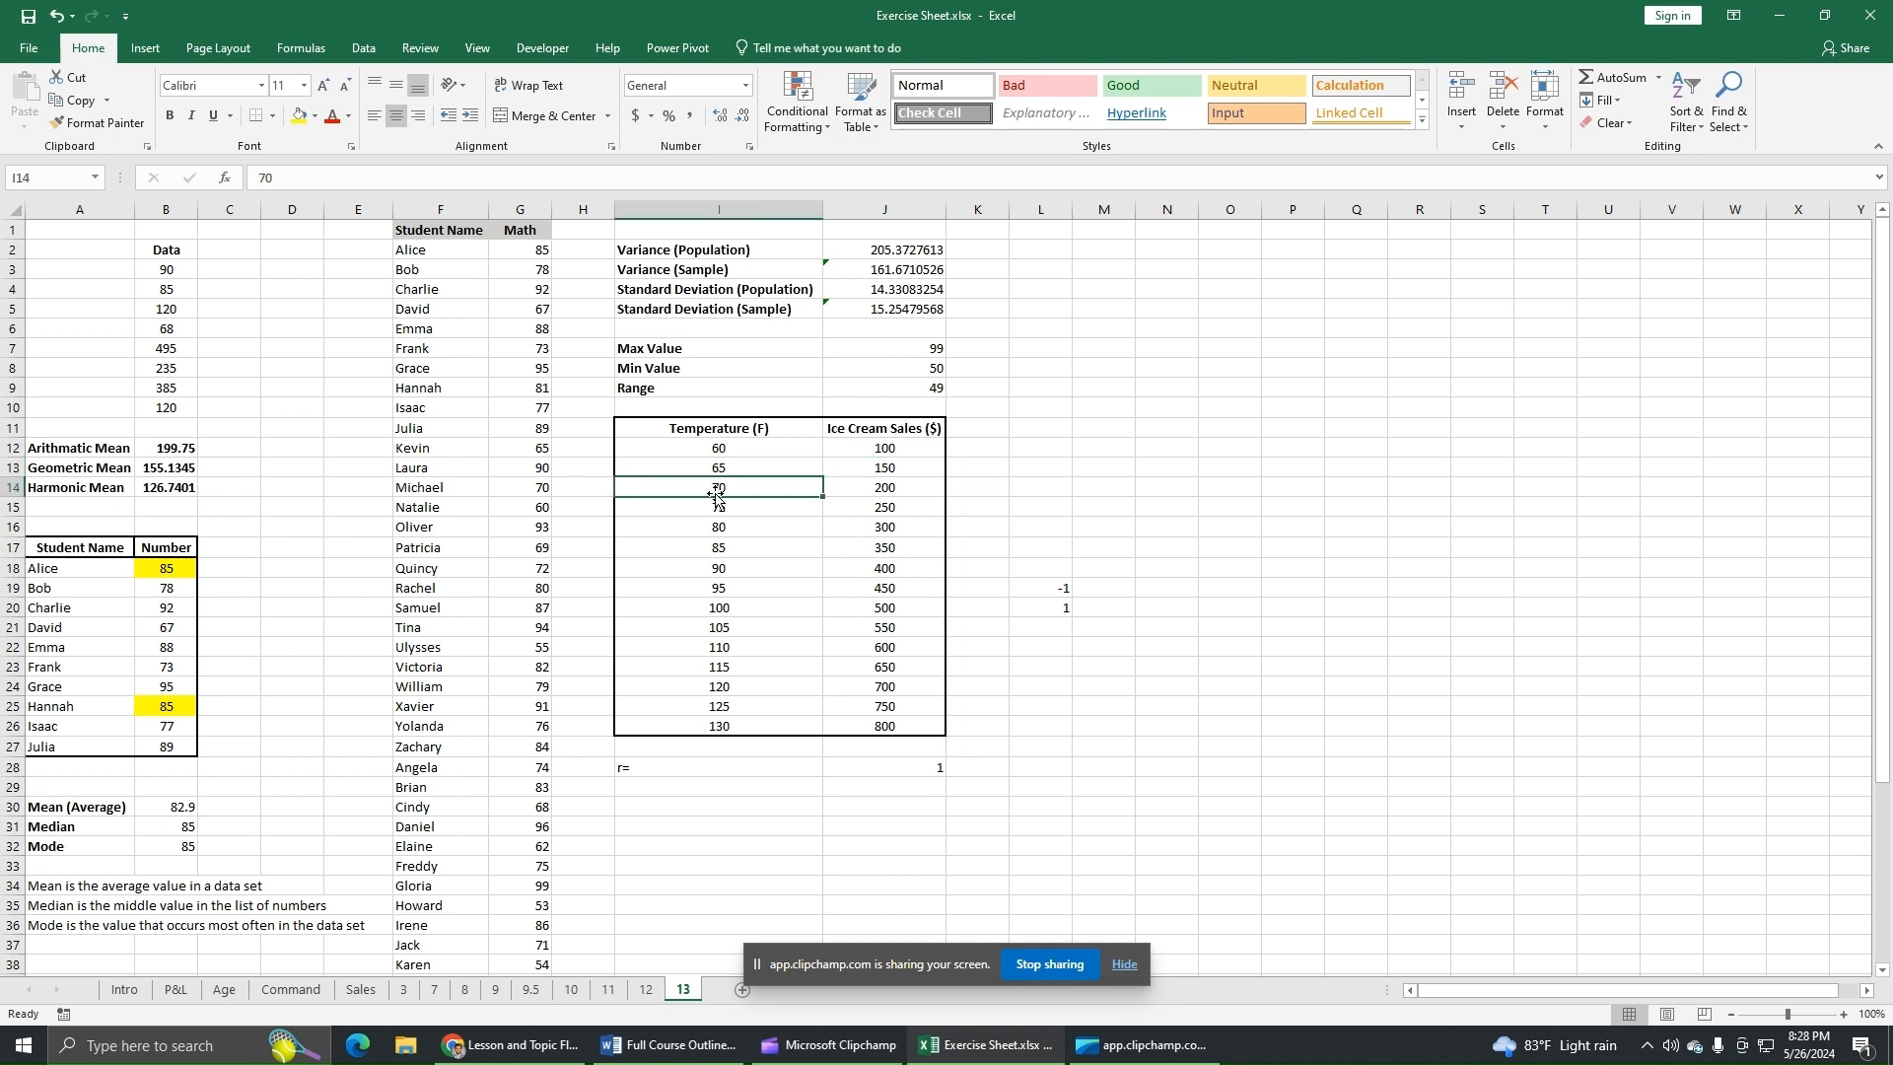
left_click(908, 470)
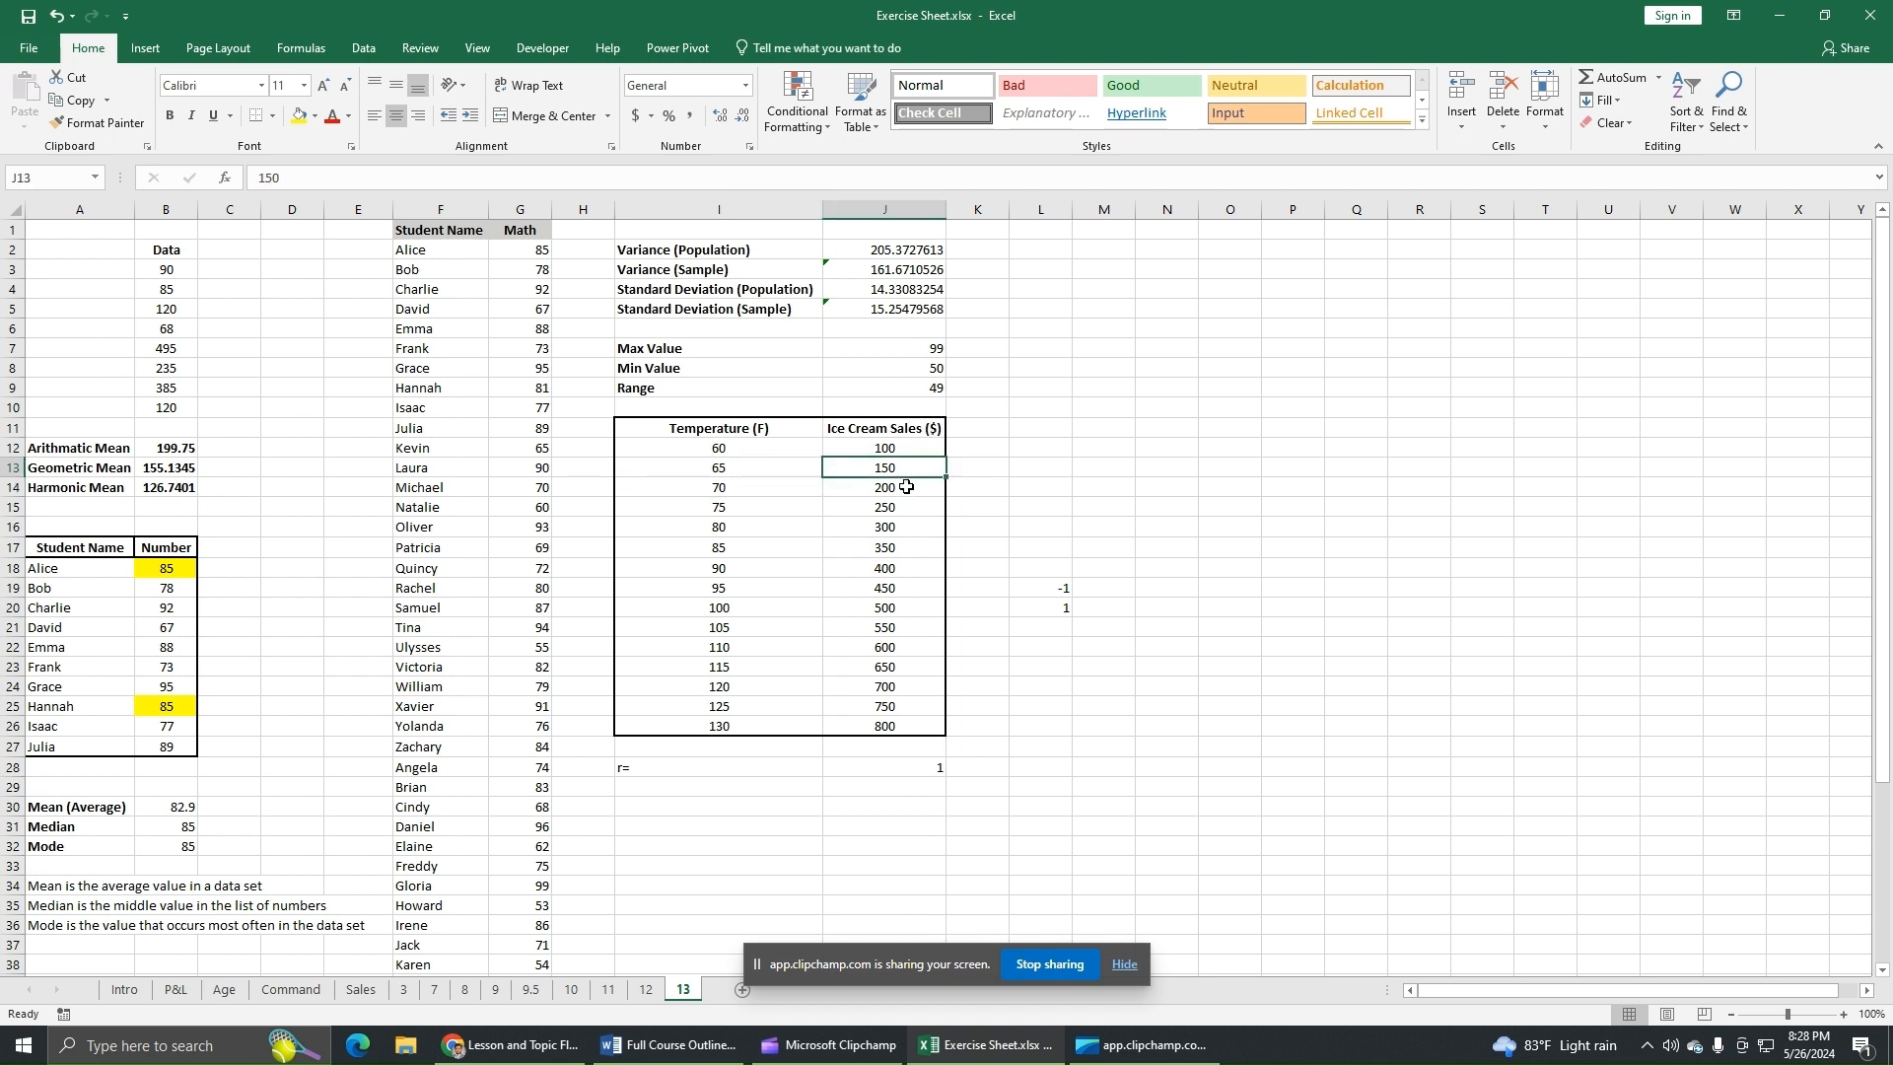
Step: Highlight the temperature and sales values in I15:J26 with a yellow fill
left_click_drag(751, 509, 866, 724)
left_click(298, 116)
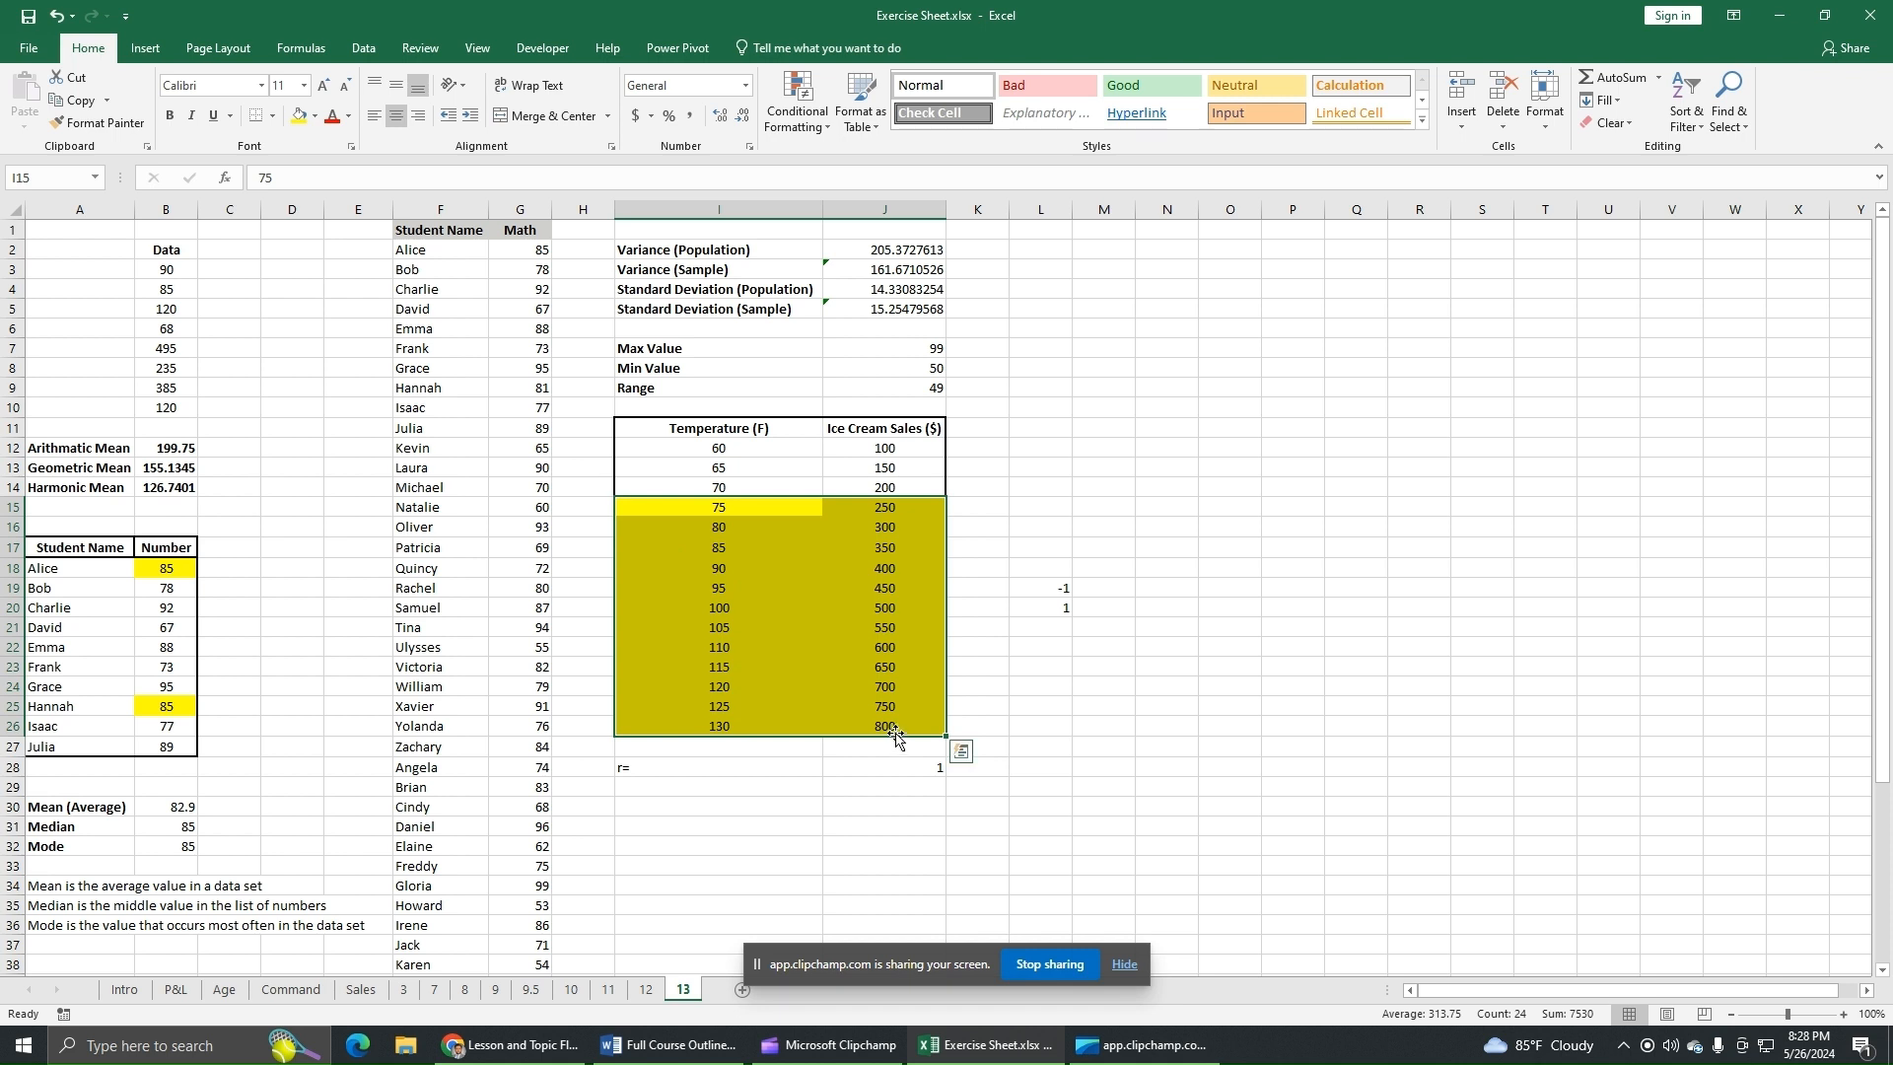
left_click_drag(777, 508, 873, 726)
left_click(314, 115)
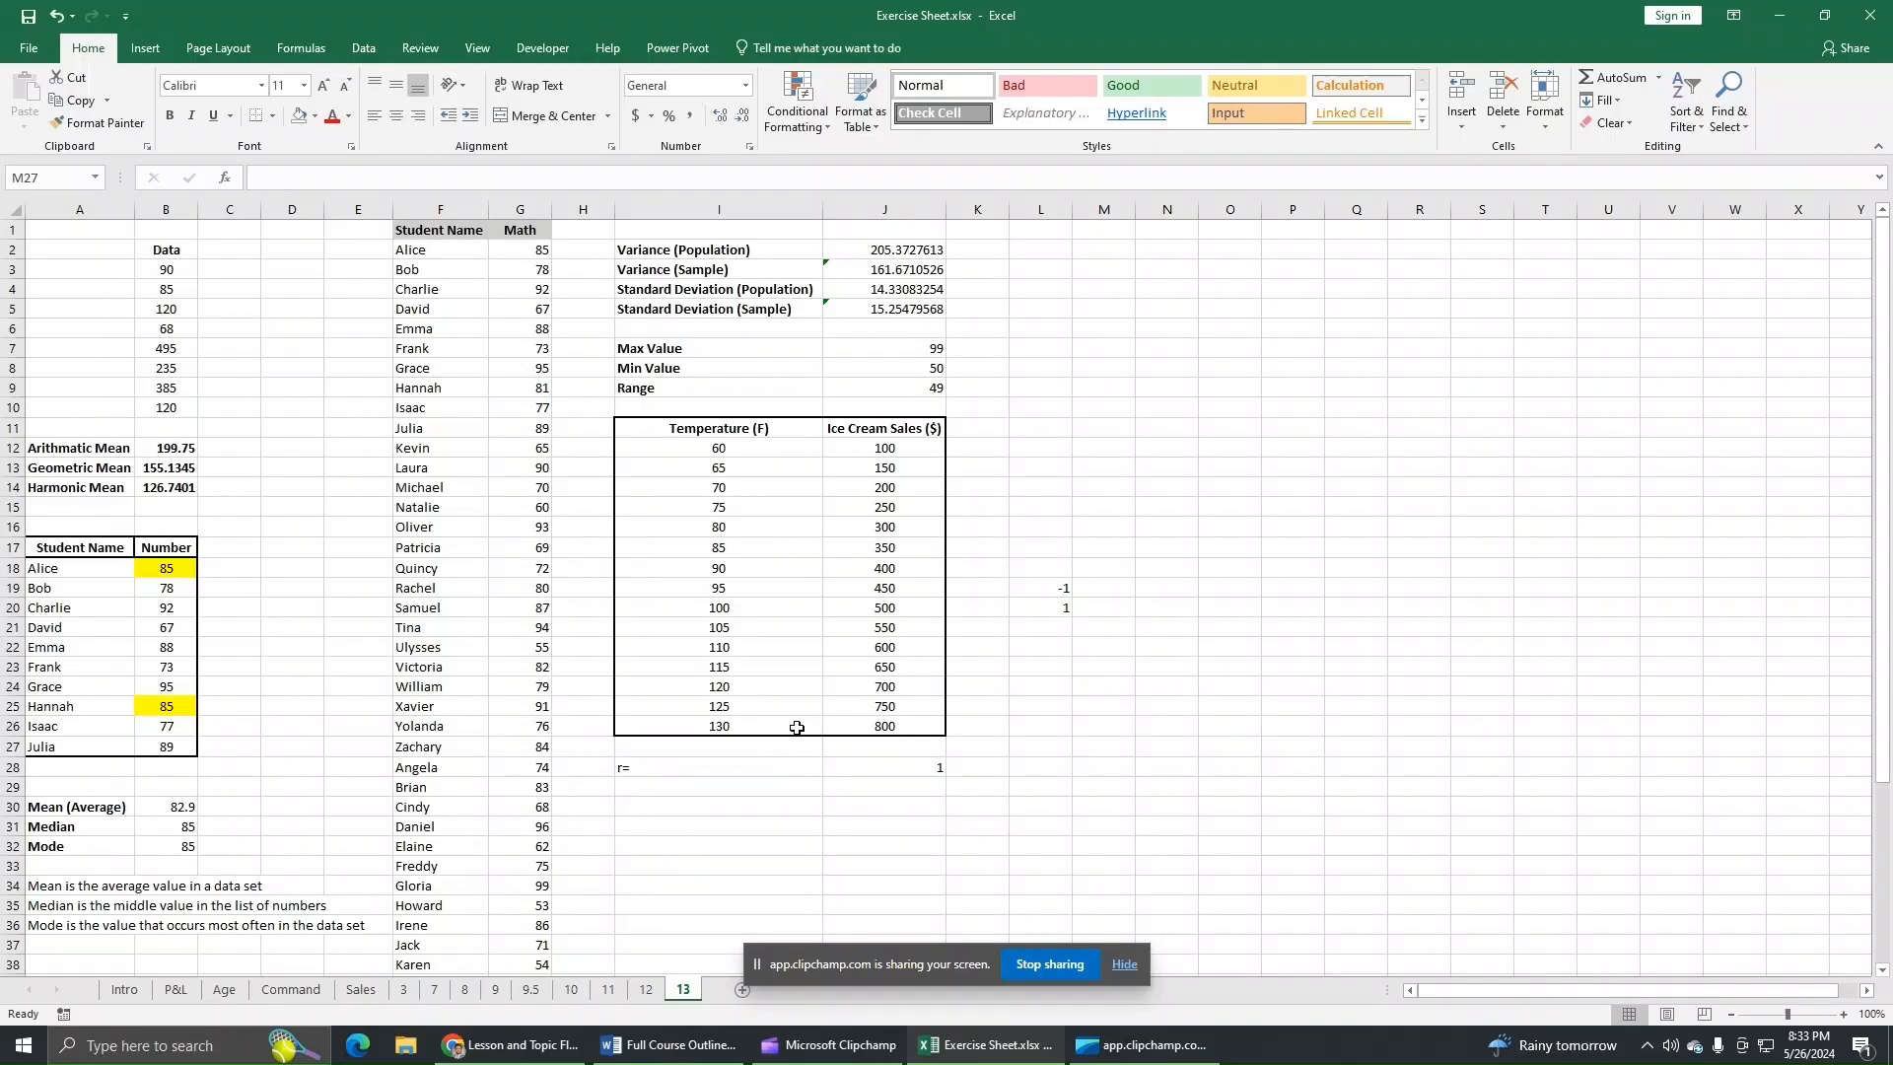
Step: Compare temperature and sales upward from row 26 to row 24, and check them against the correlation in J28
left_click_drag(796, 726, 868, 688)
left_click(787, 728)
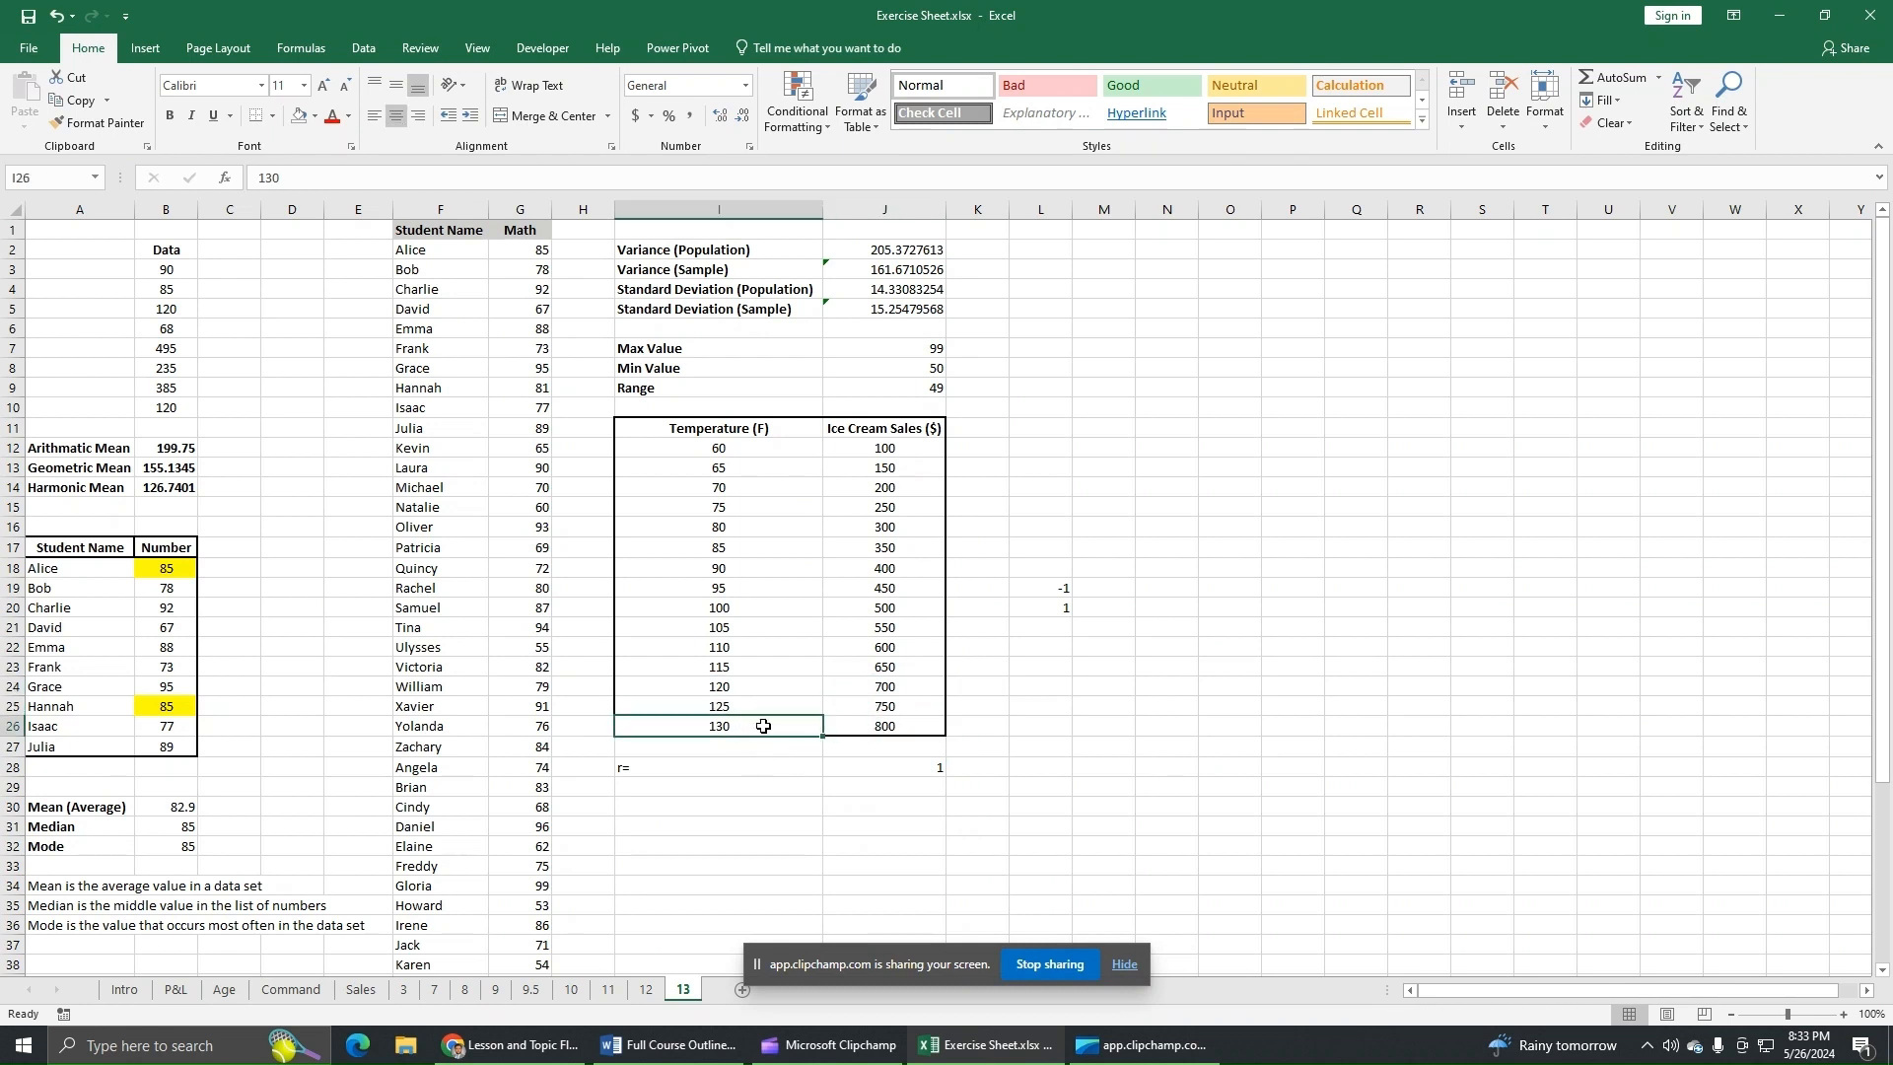
left_click(842, 728)
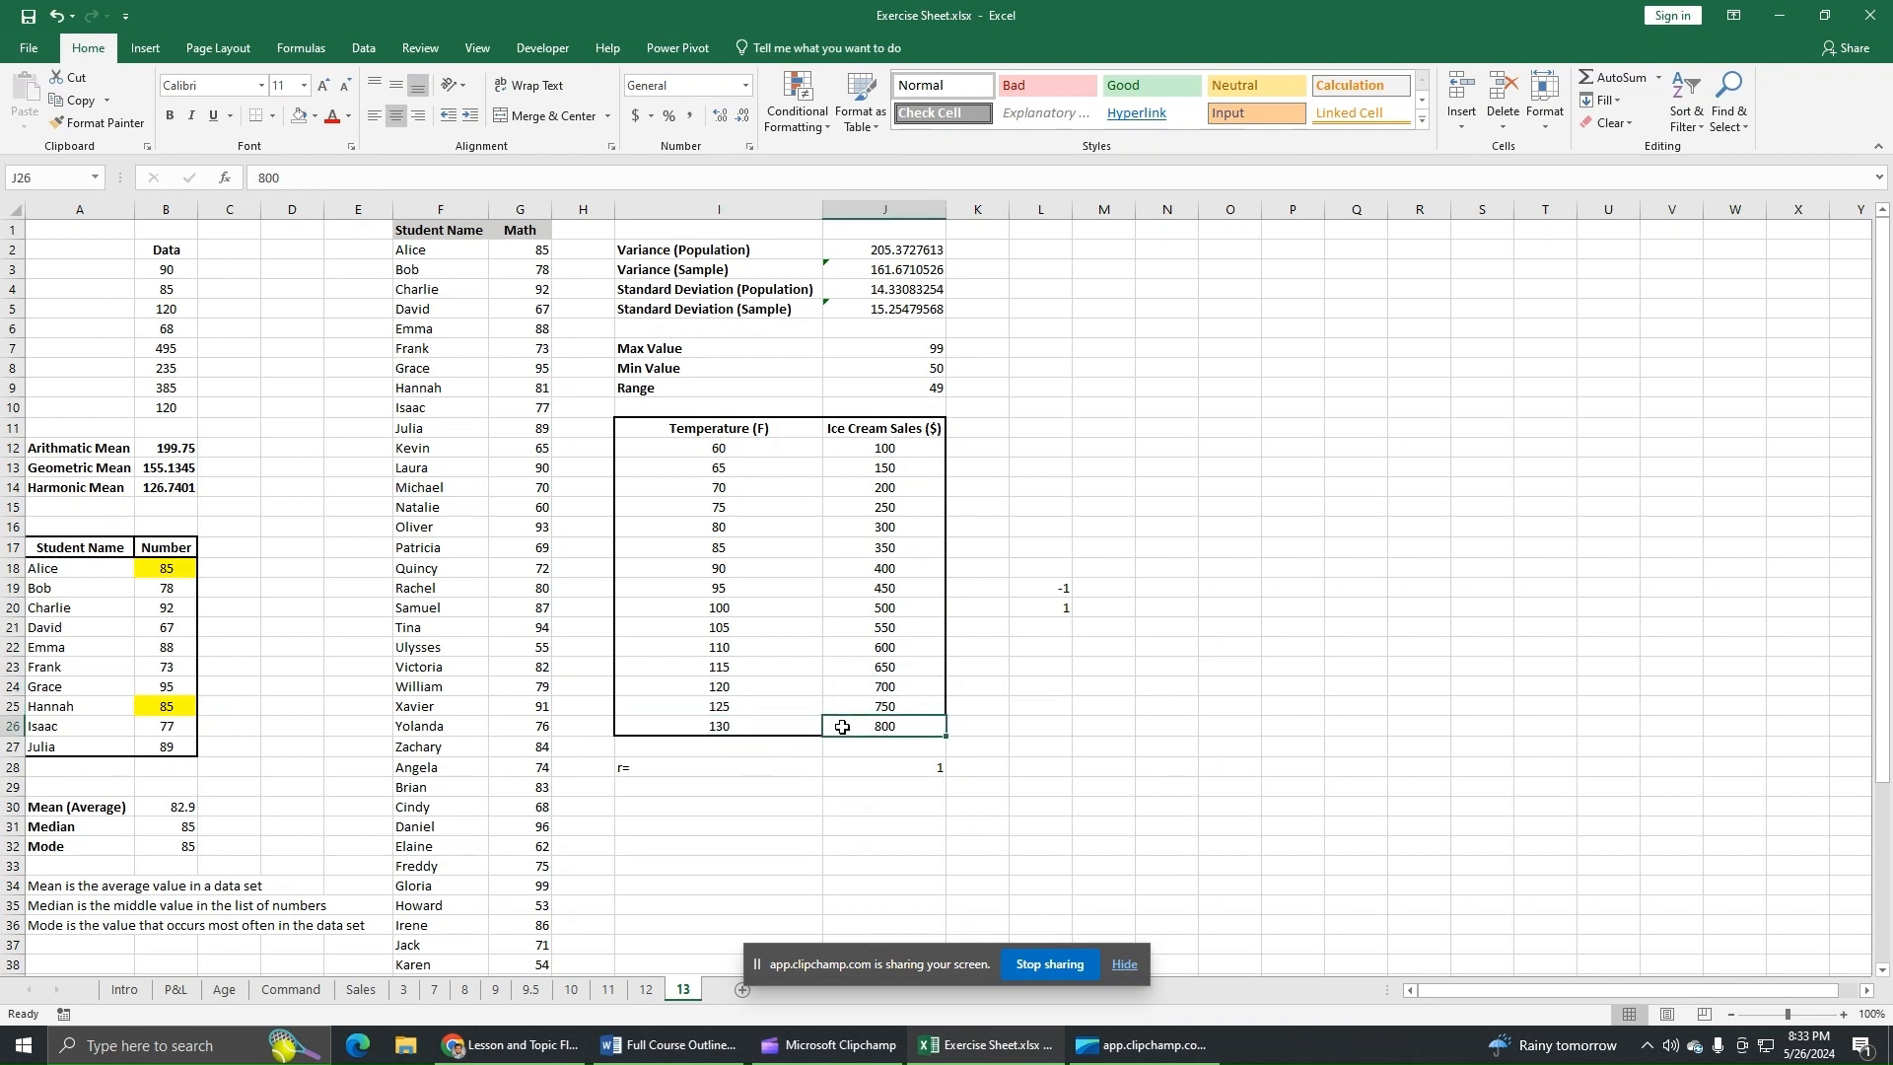
left_click(759, 707)
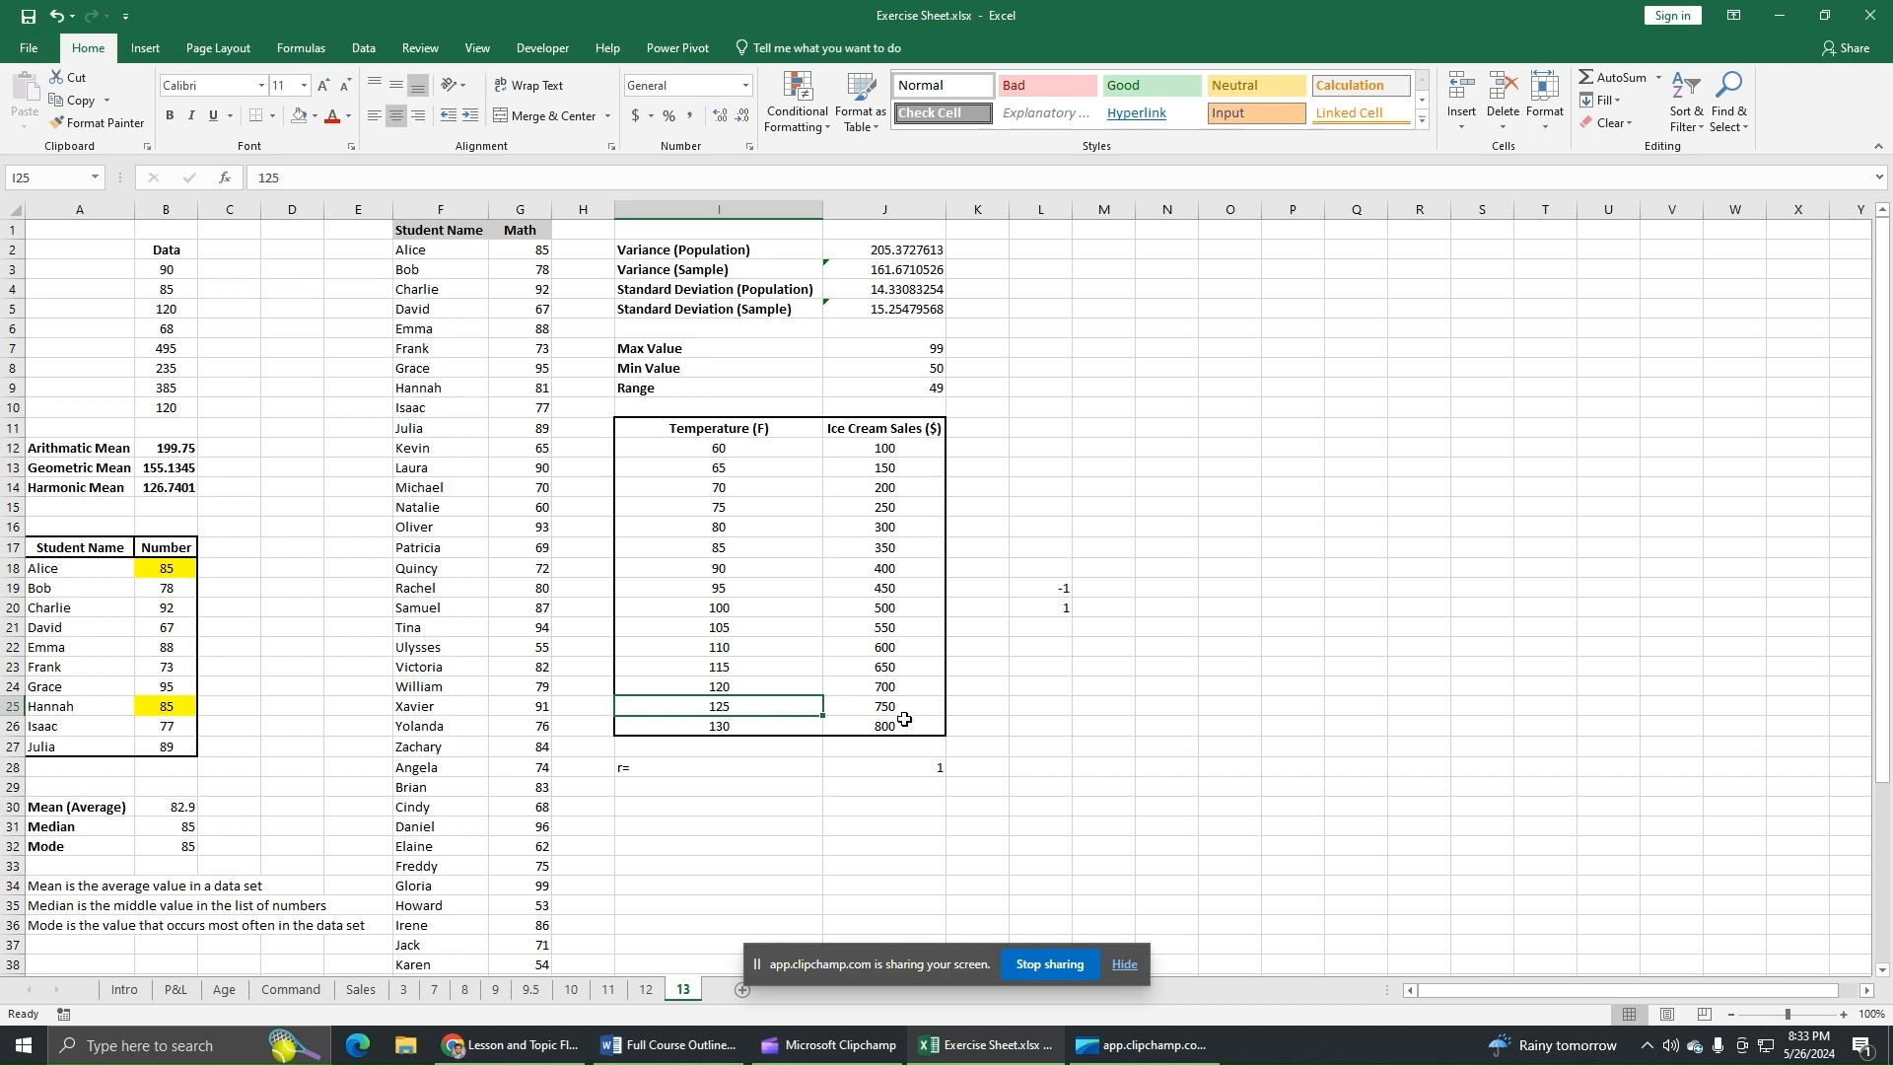
left_click_drag(904, 719, 903, 707)
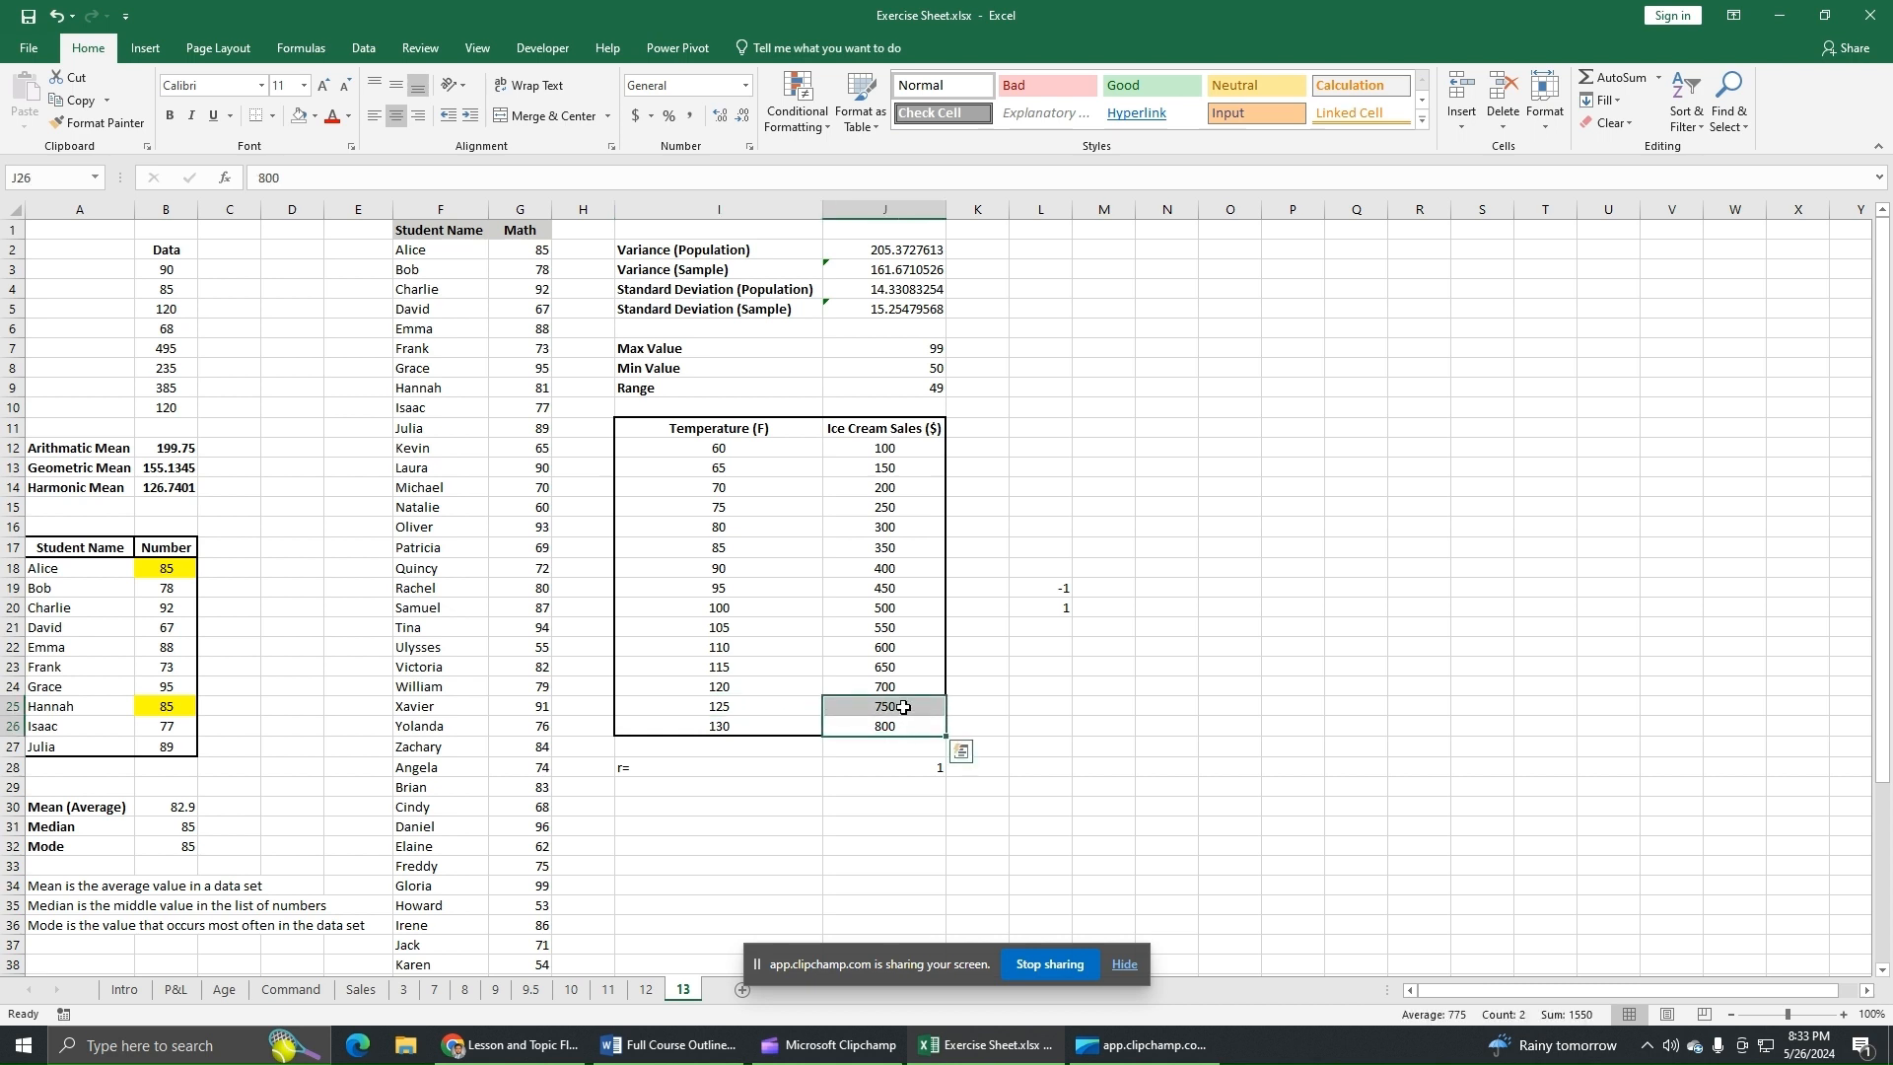
left_click(741, 692)
left_click(870, 690)
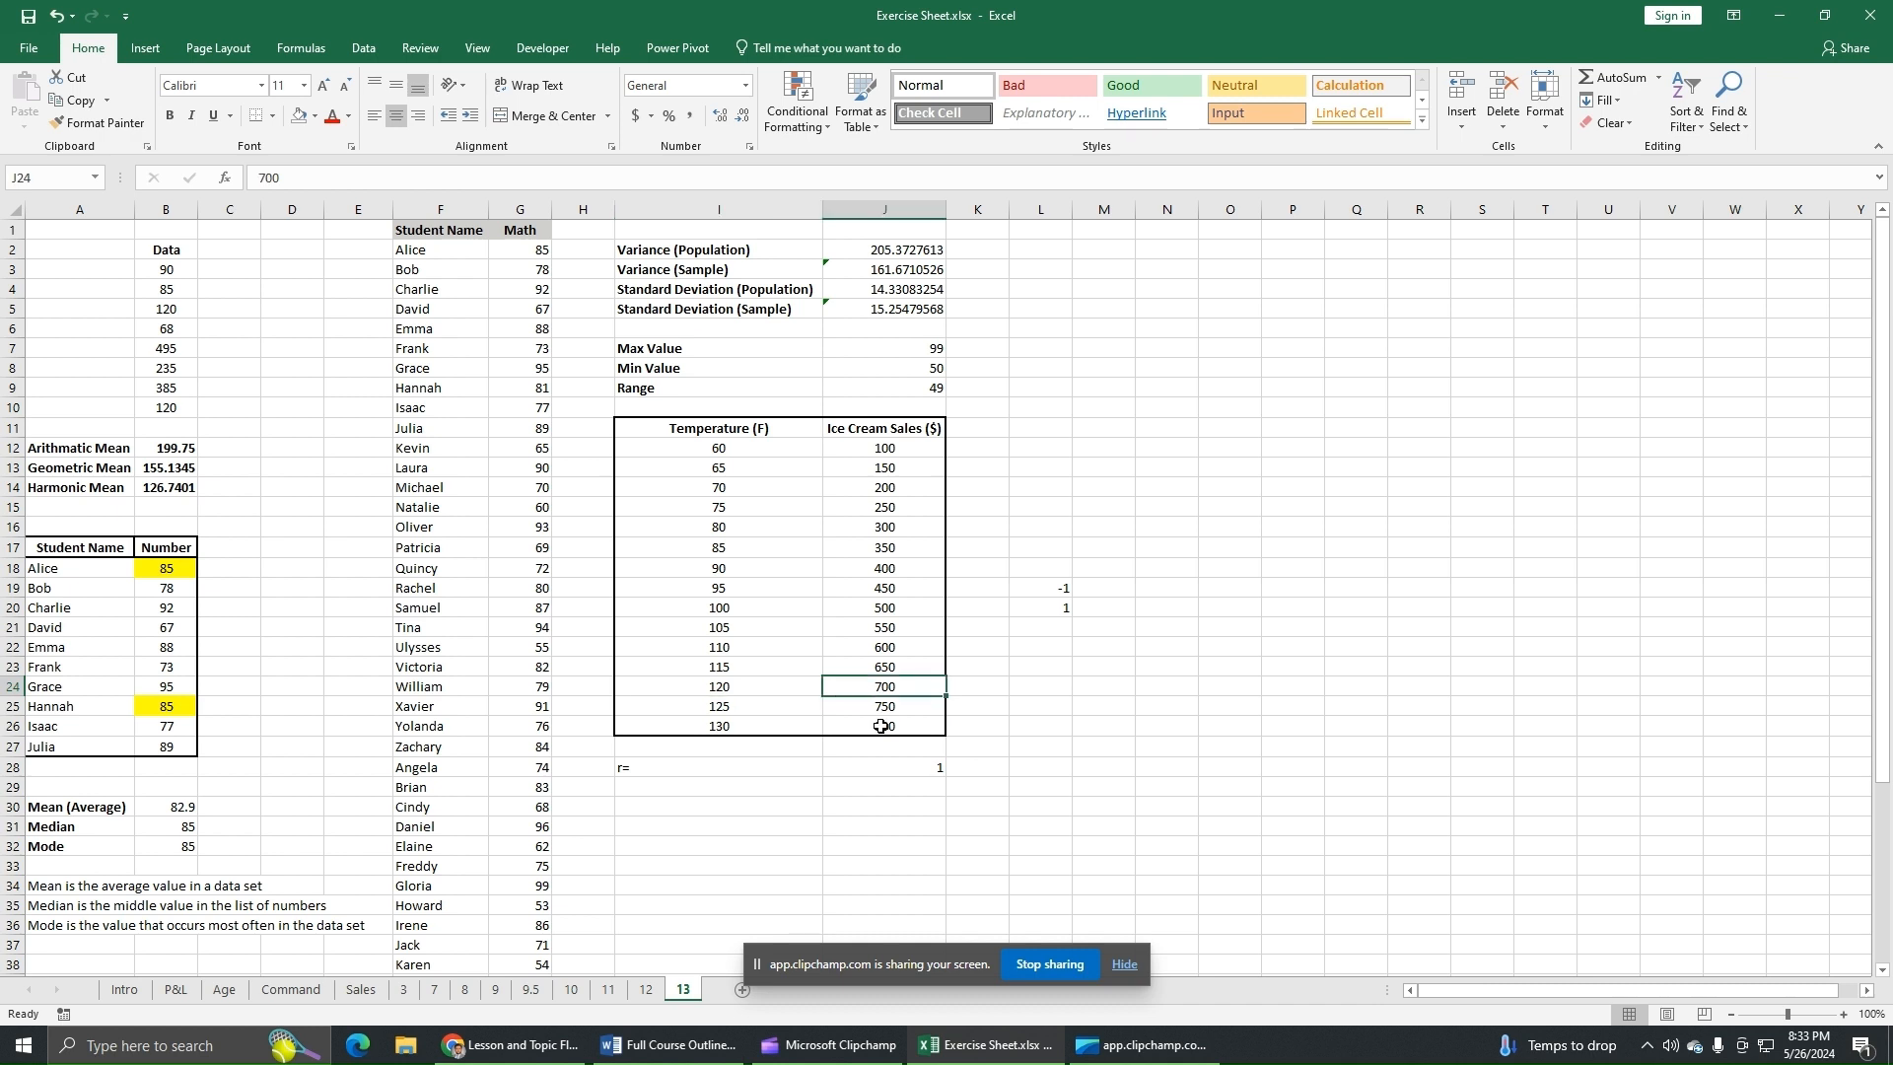
left_click(922, 767)
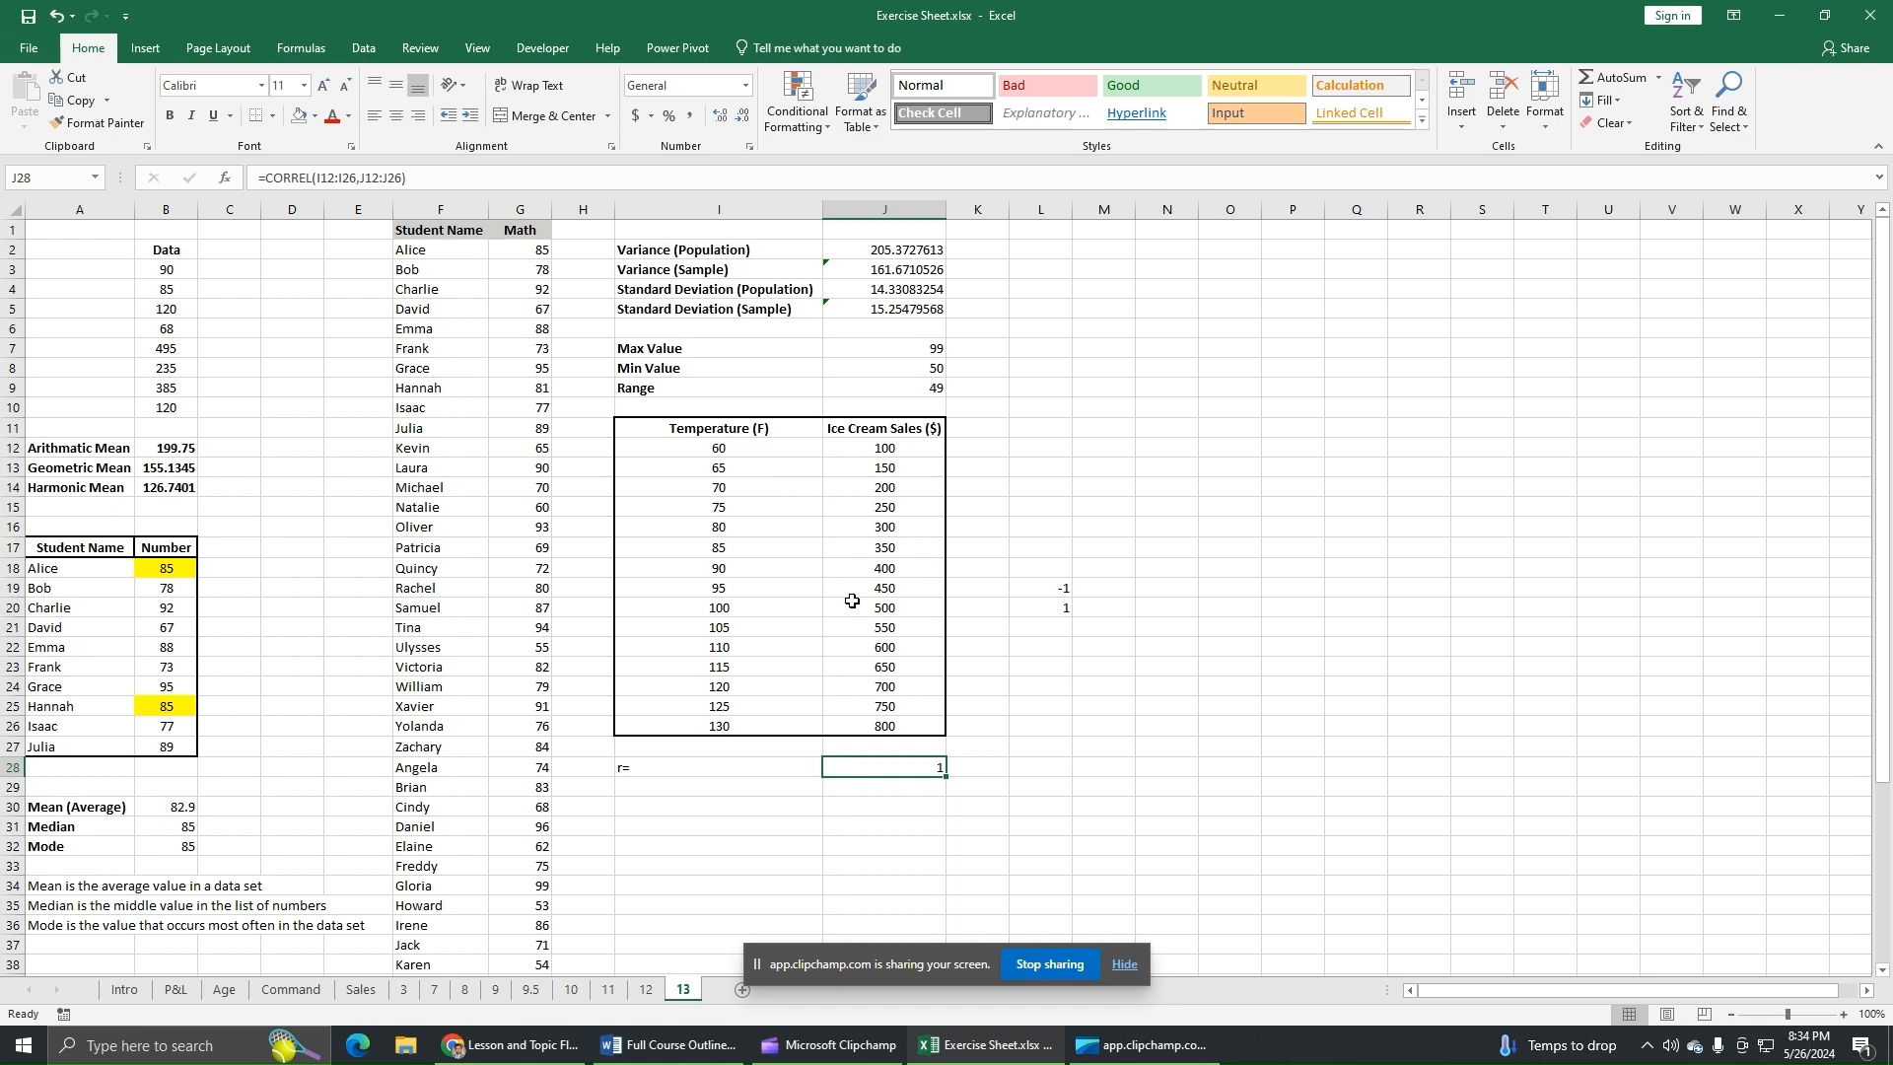
Step: Change the ice cream sales value for 65 degrees in J13 to 120
left_click(907, 471)
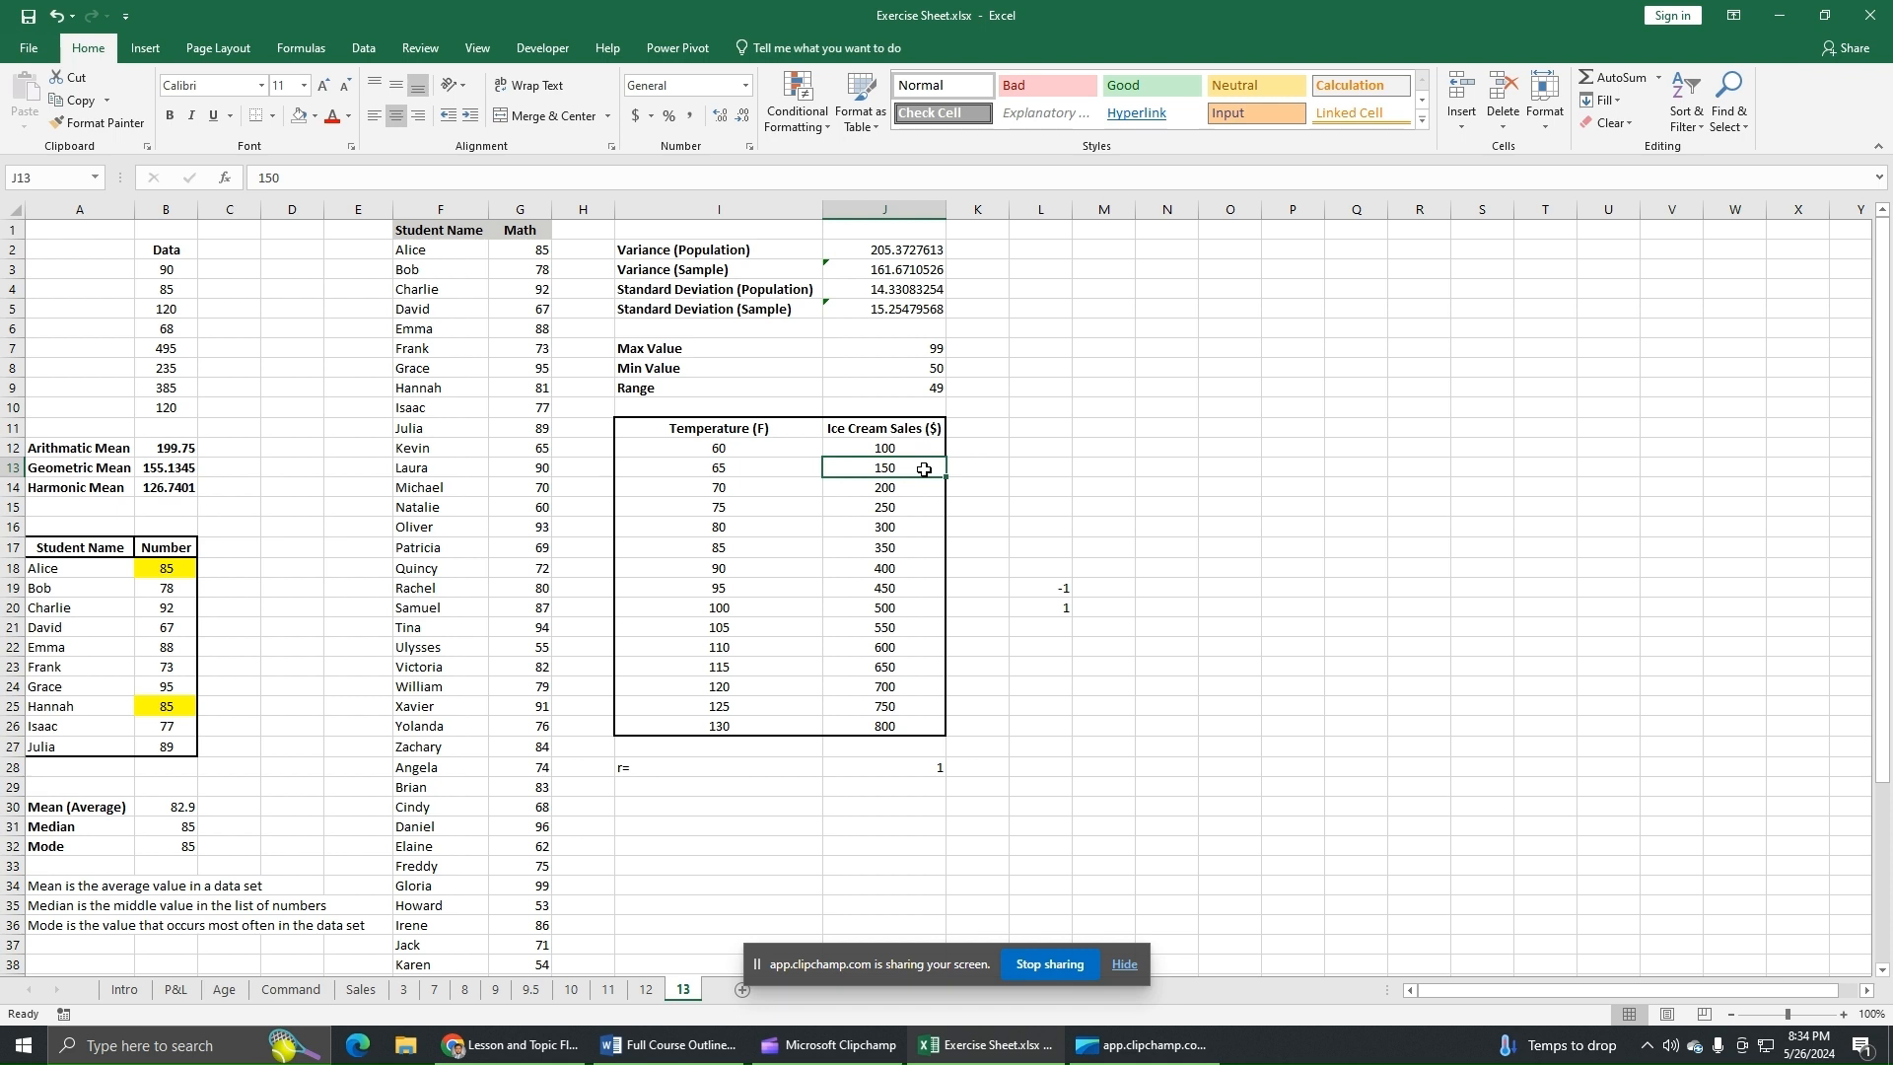
key("BackSpace")
key("BackSpace")
type("20")
key("Return")
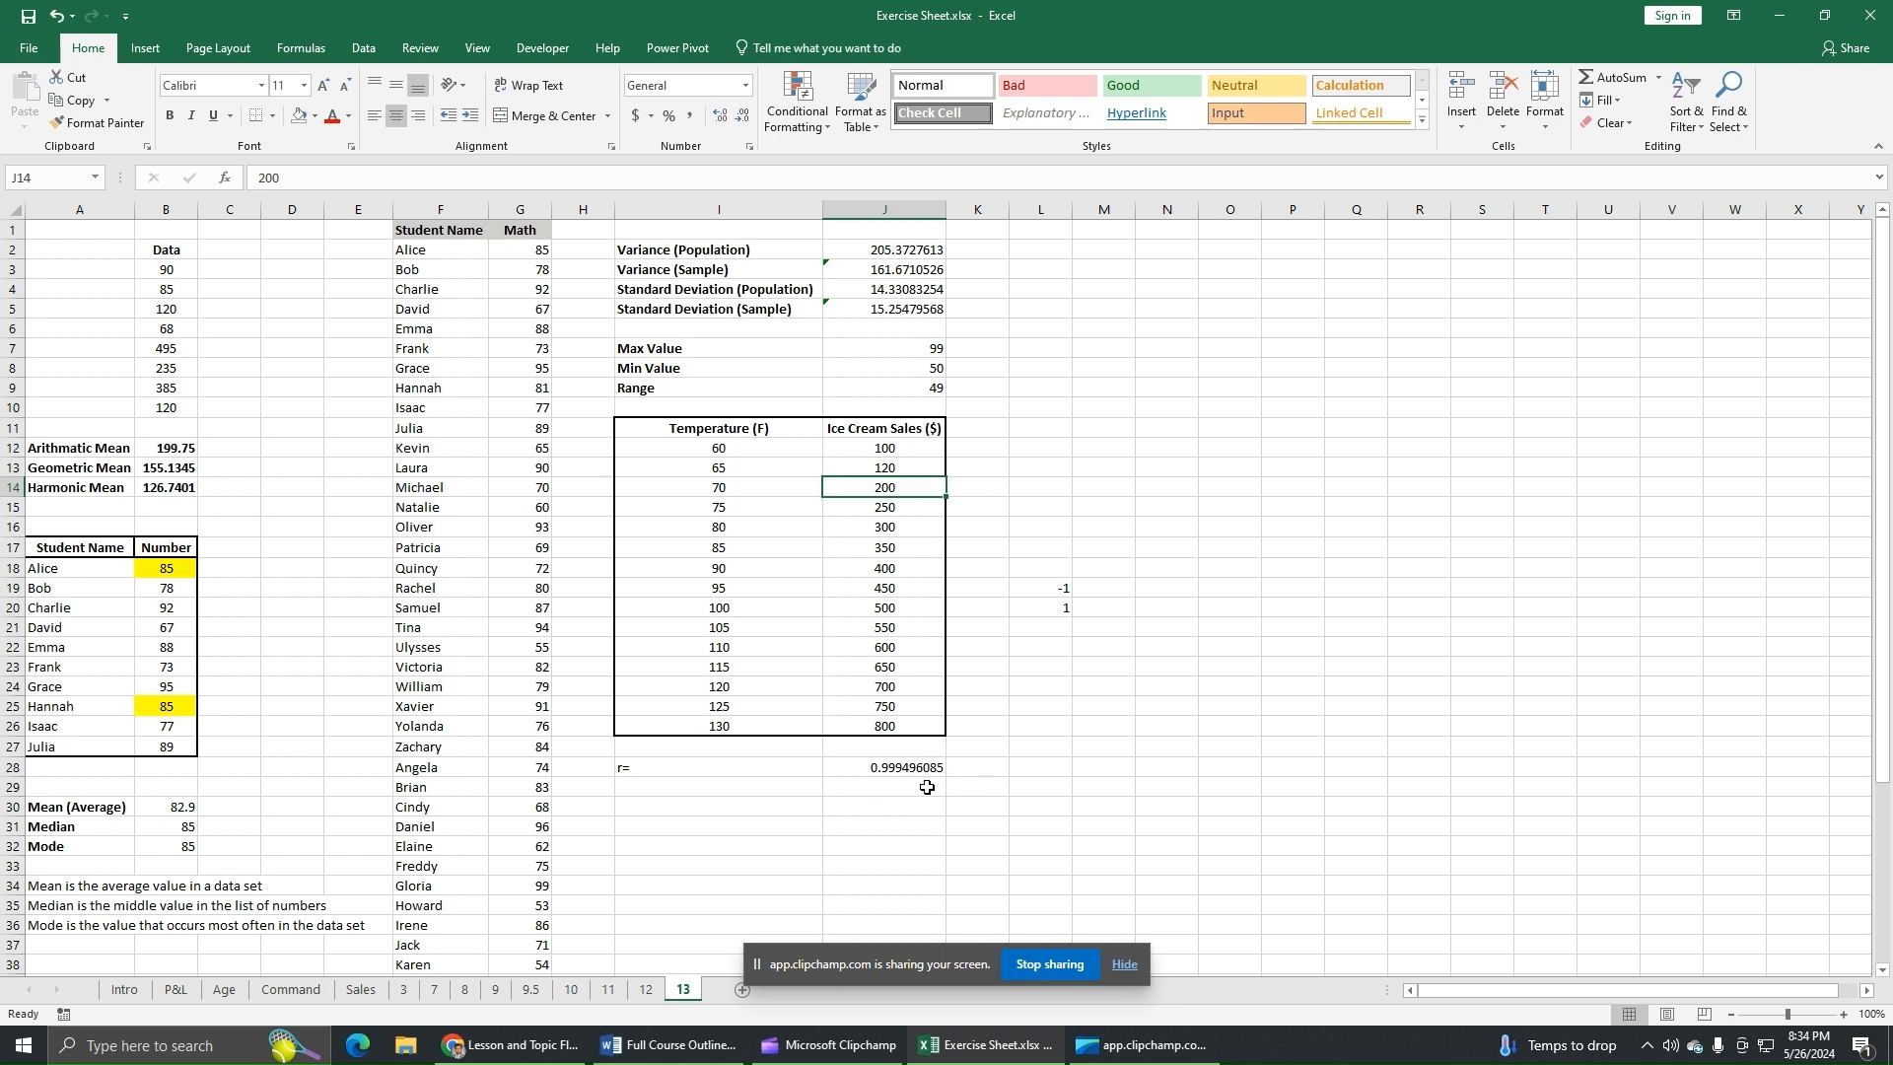
Step: Change the ice cream sales value for 80 degrees in J16 to 285
left_click(739, 529)
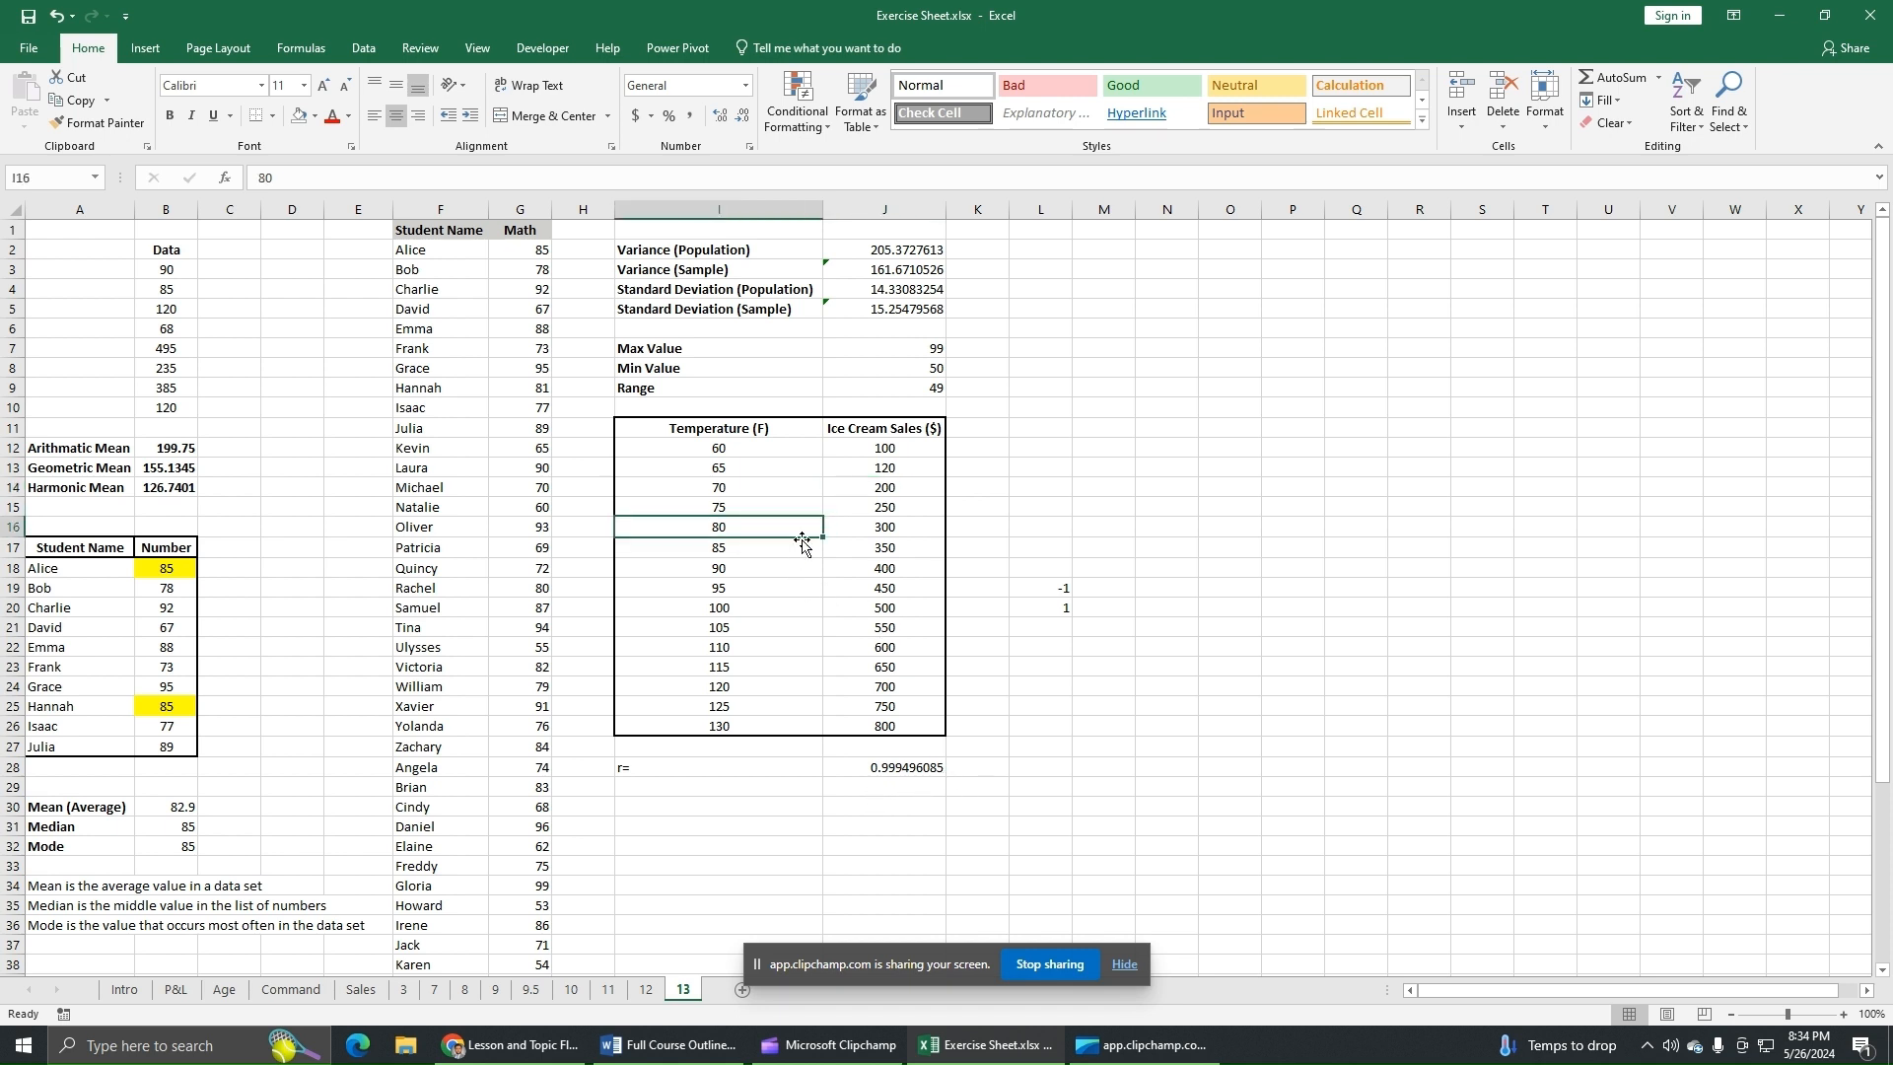
left_click(902, 530)
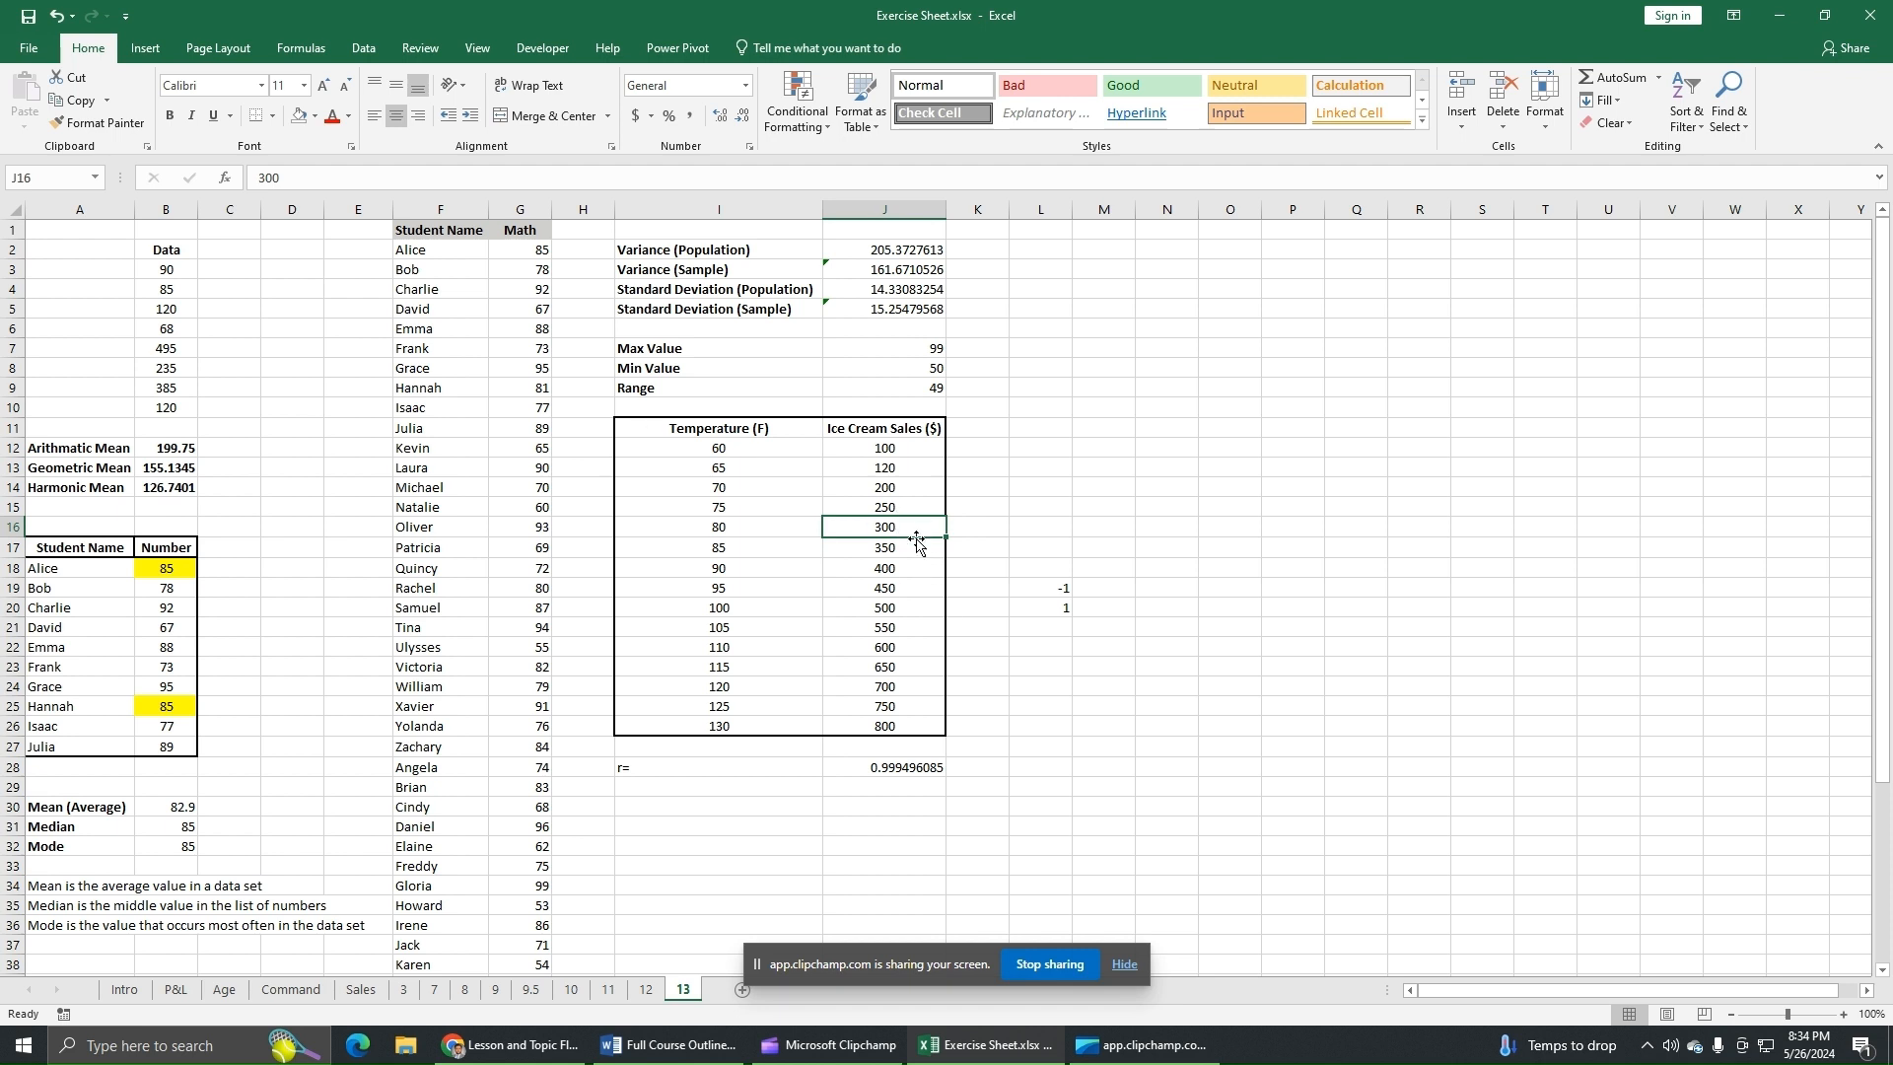
type("285")
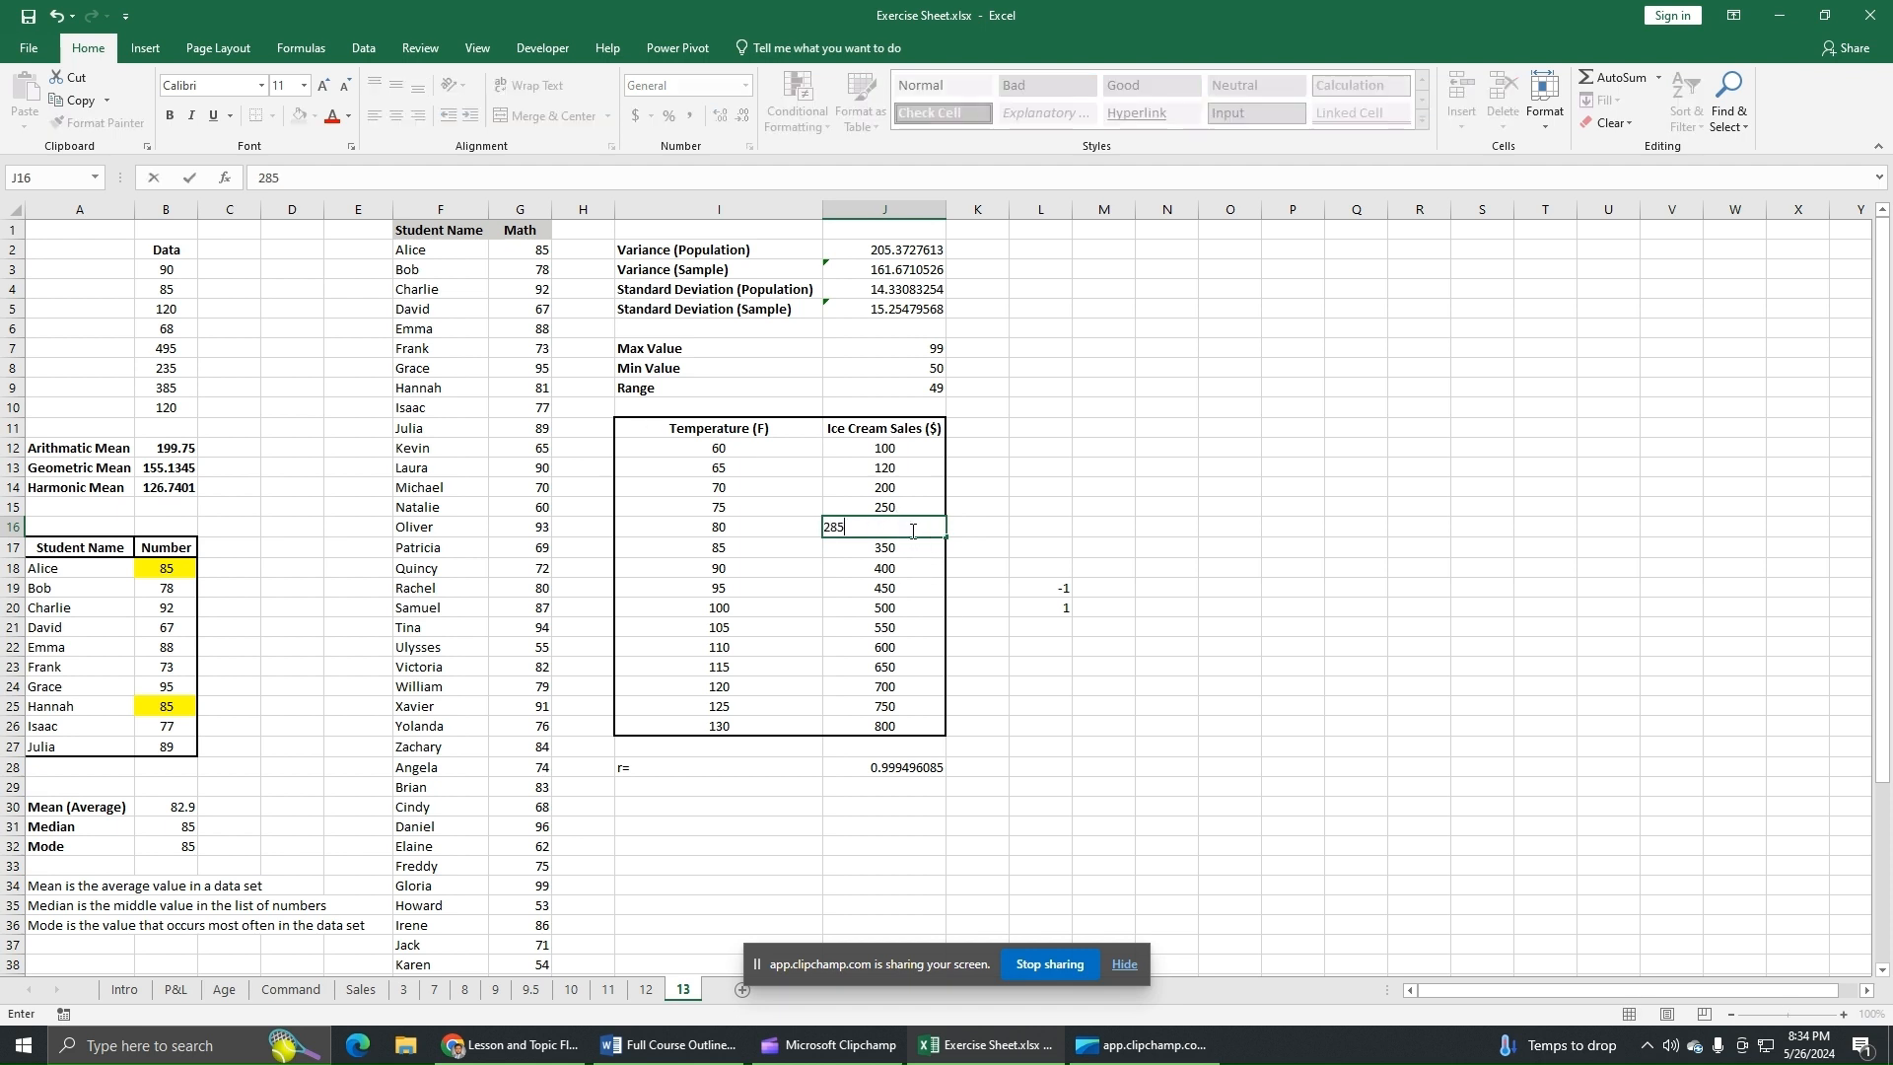
key("Return")
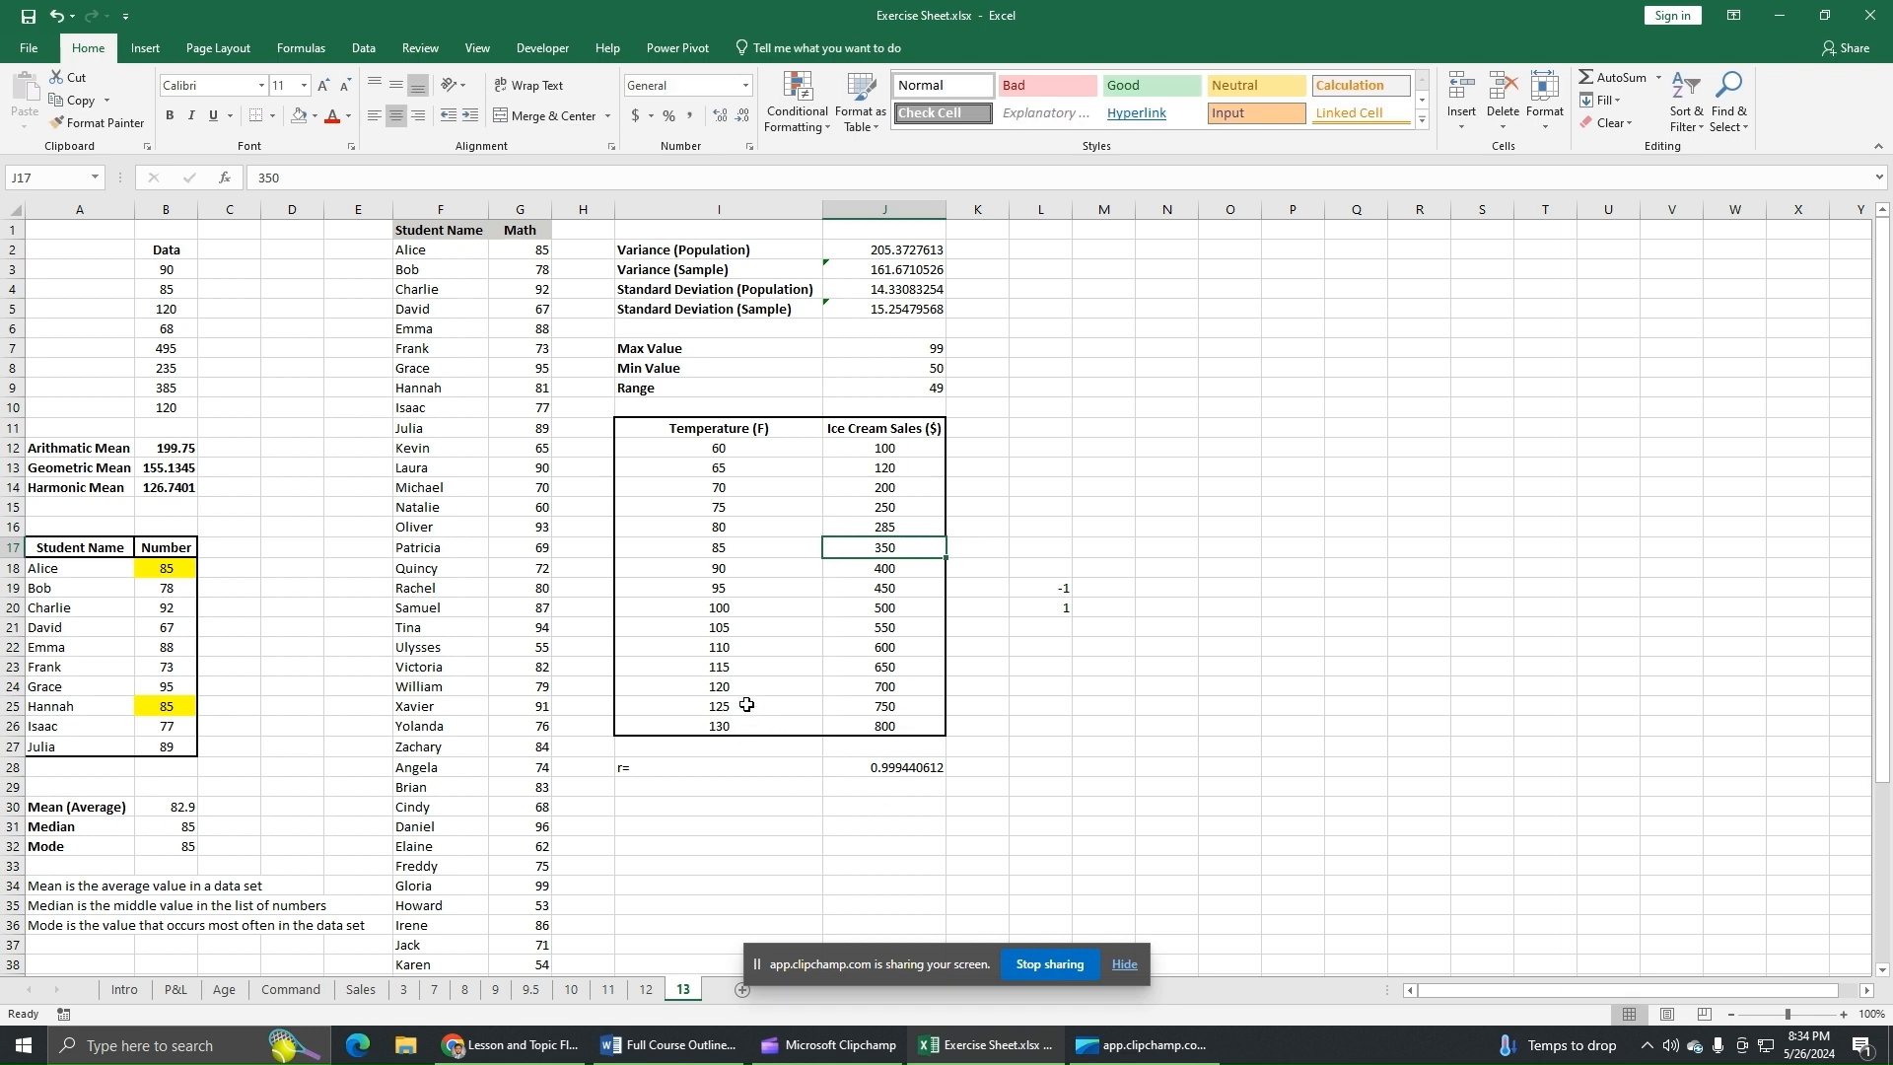
Step: Change the ice cream sales value for 125 degrees in J25 to 790
left_click(893, 708)
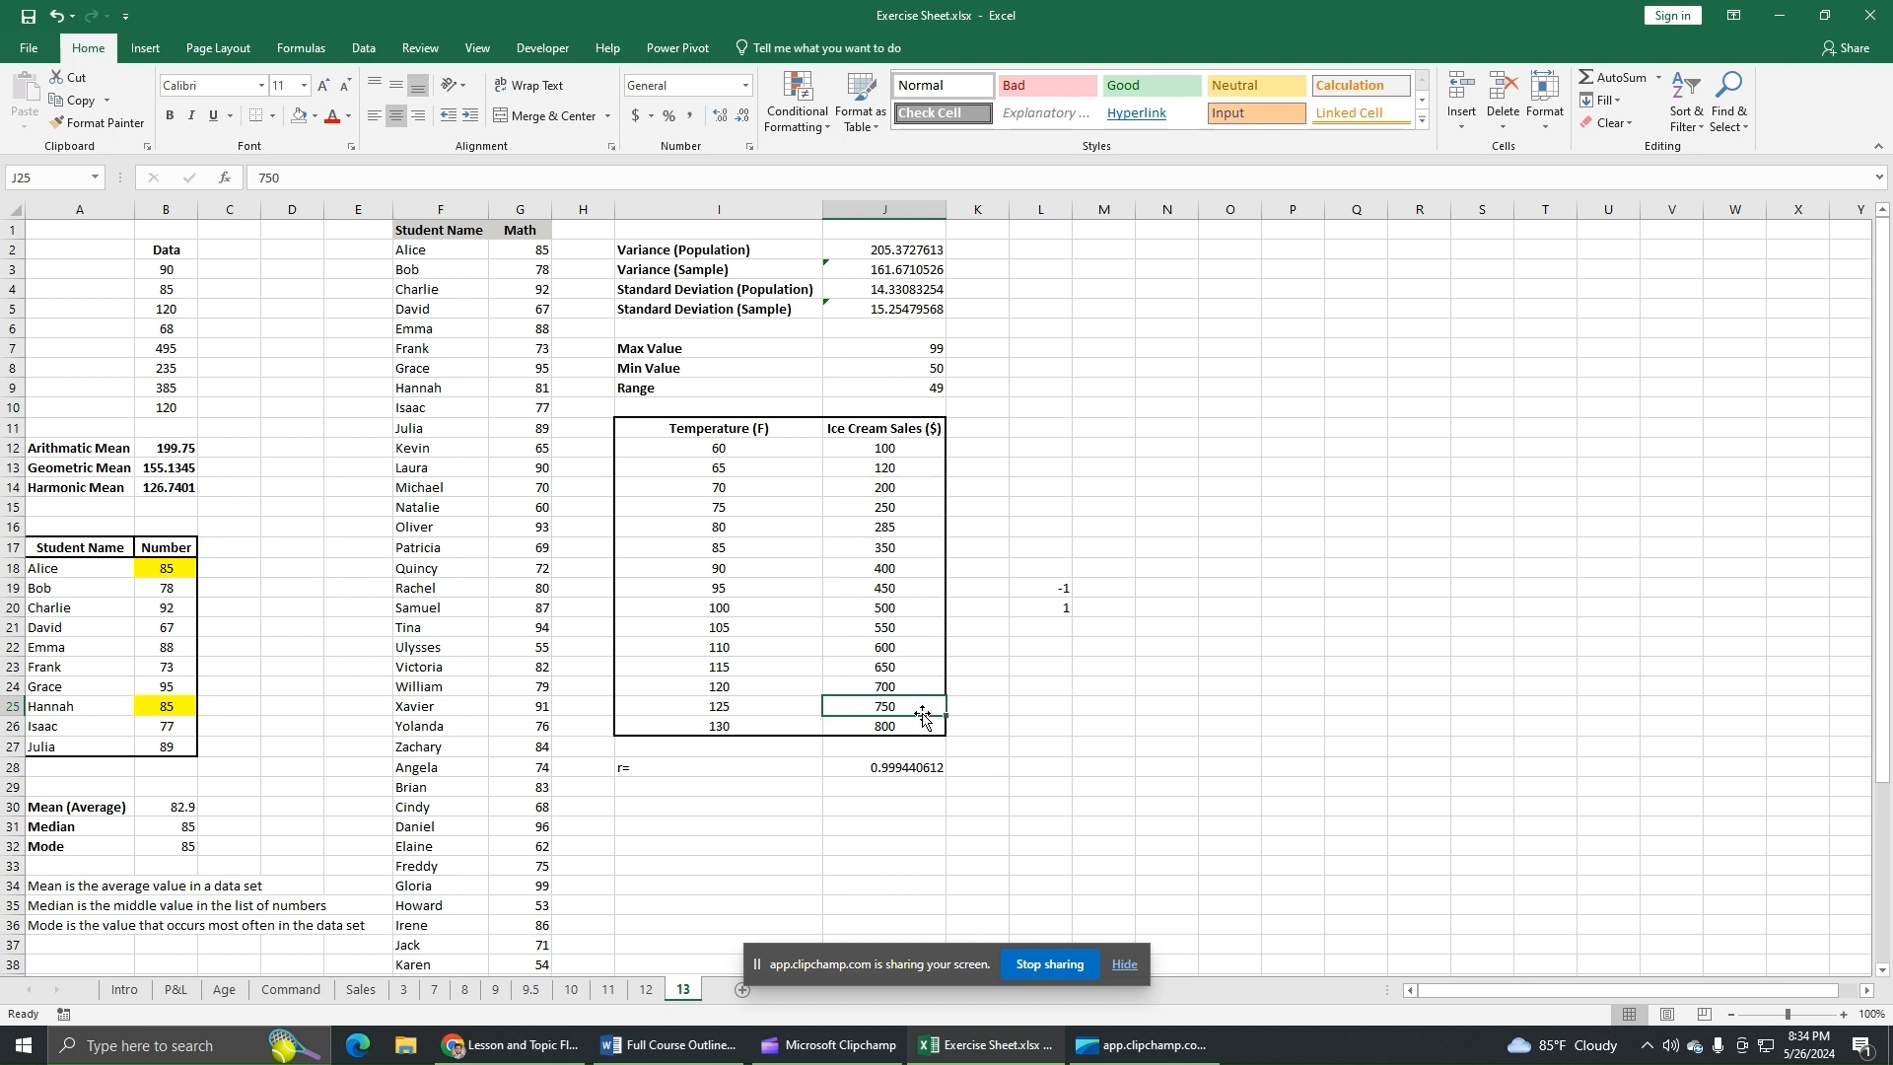
type("89")
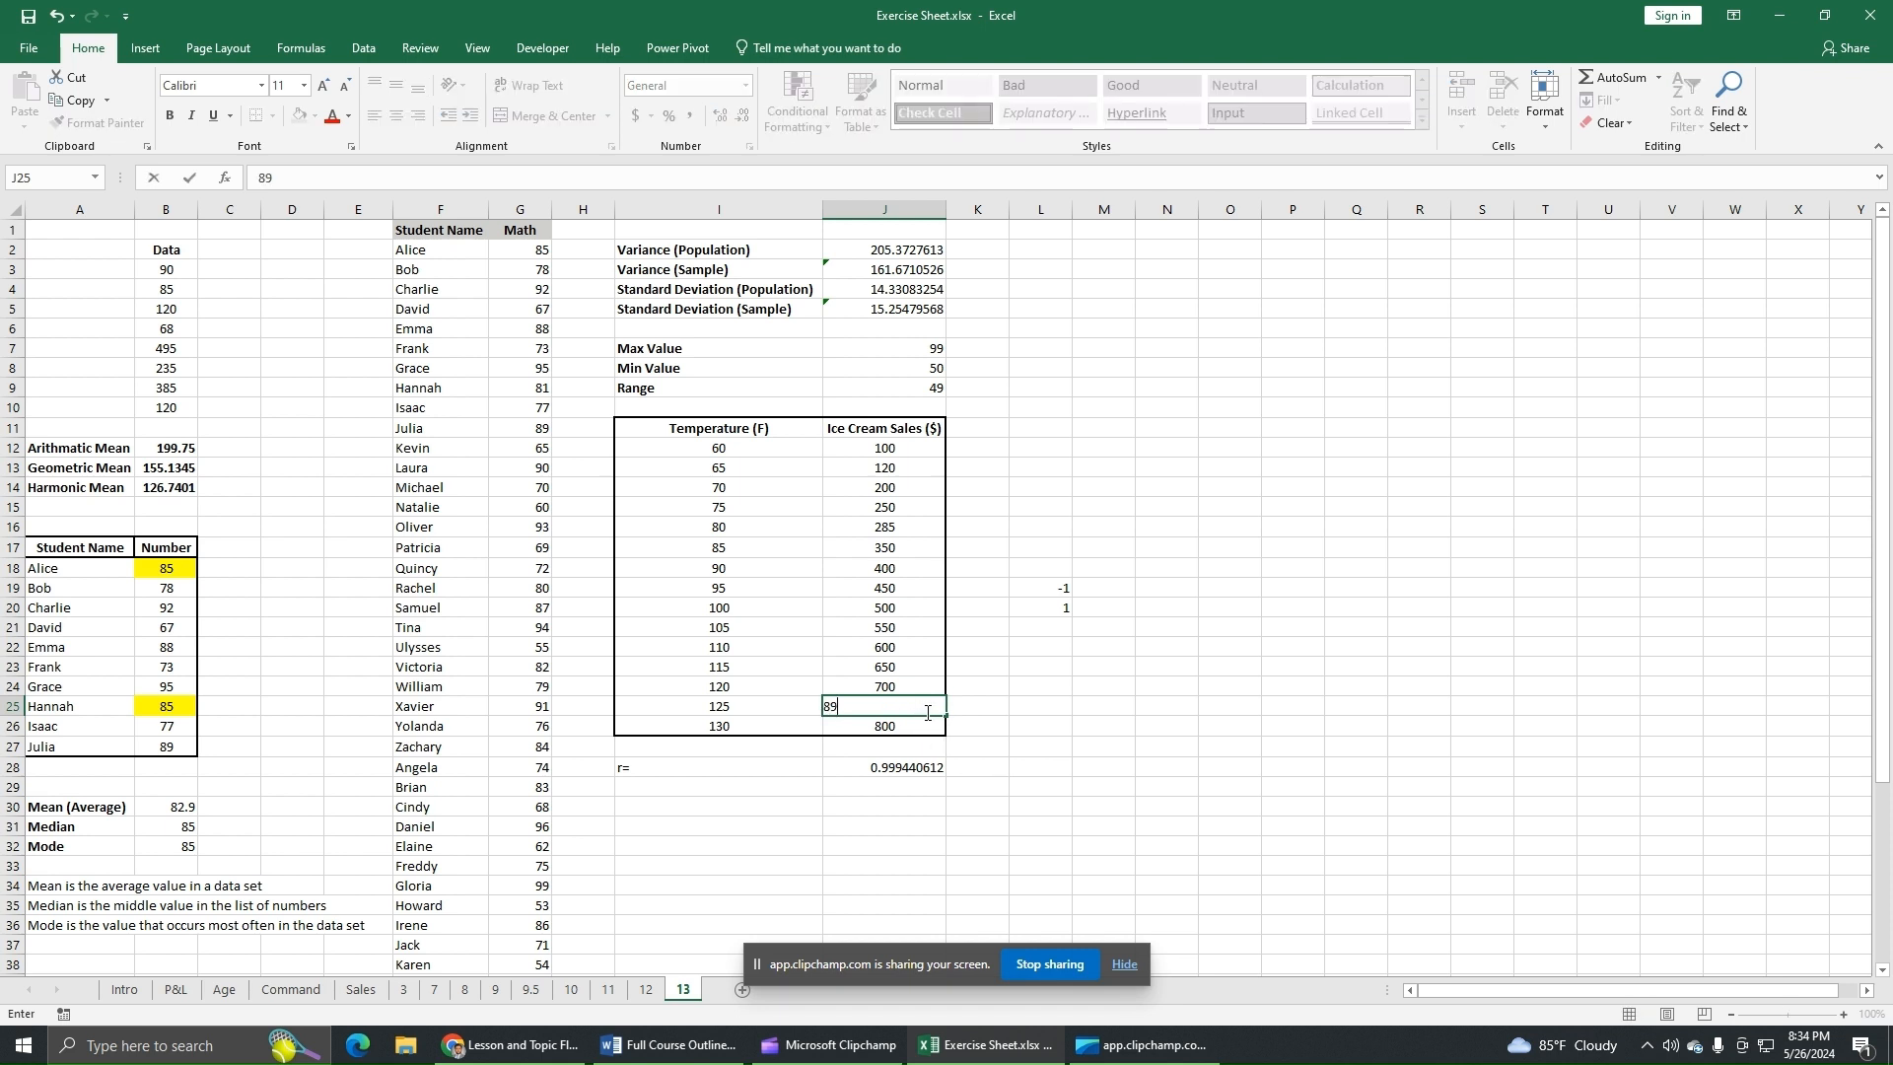
key("BackSpace")
key("BackSpace")
key("Return")
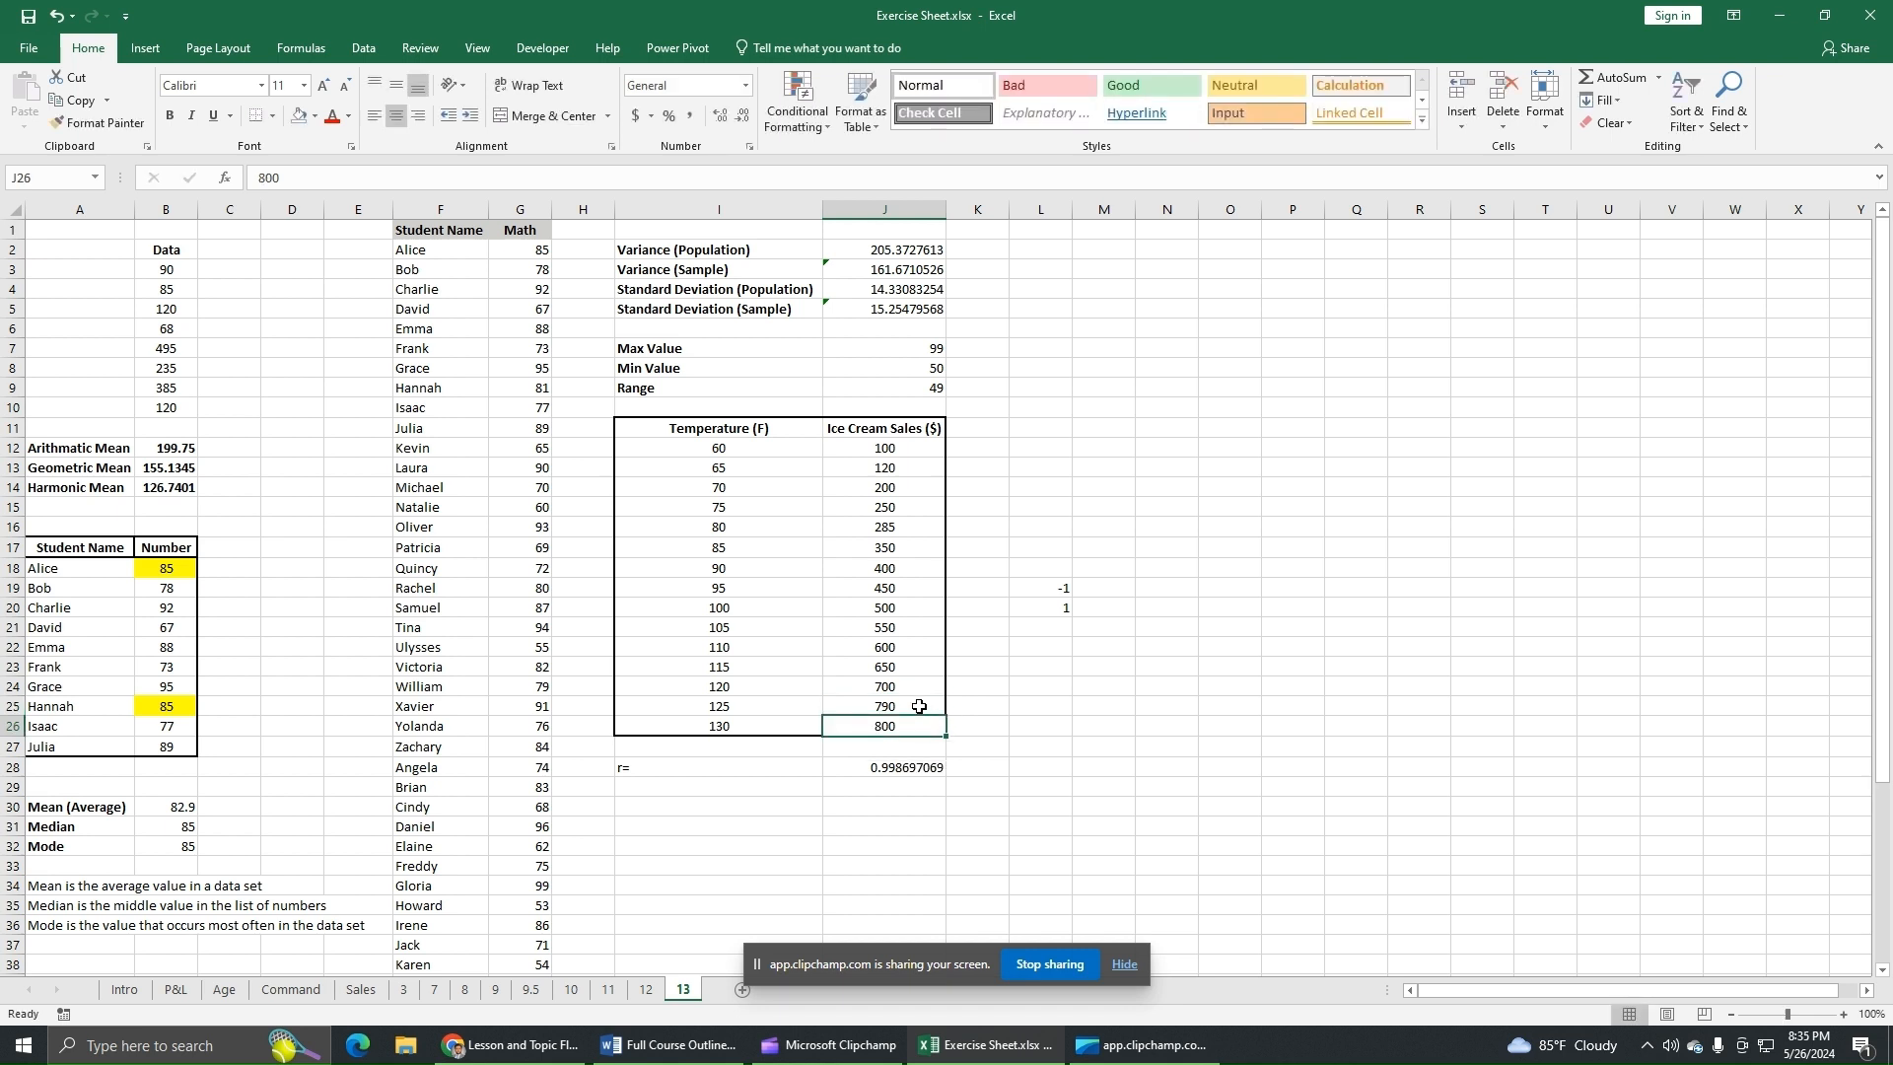
Step: Compare temperature and sales upward from row 26 to row 23, and check the sales values in J13 to J15
left_click(919, 707)
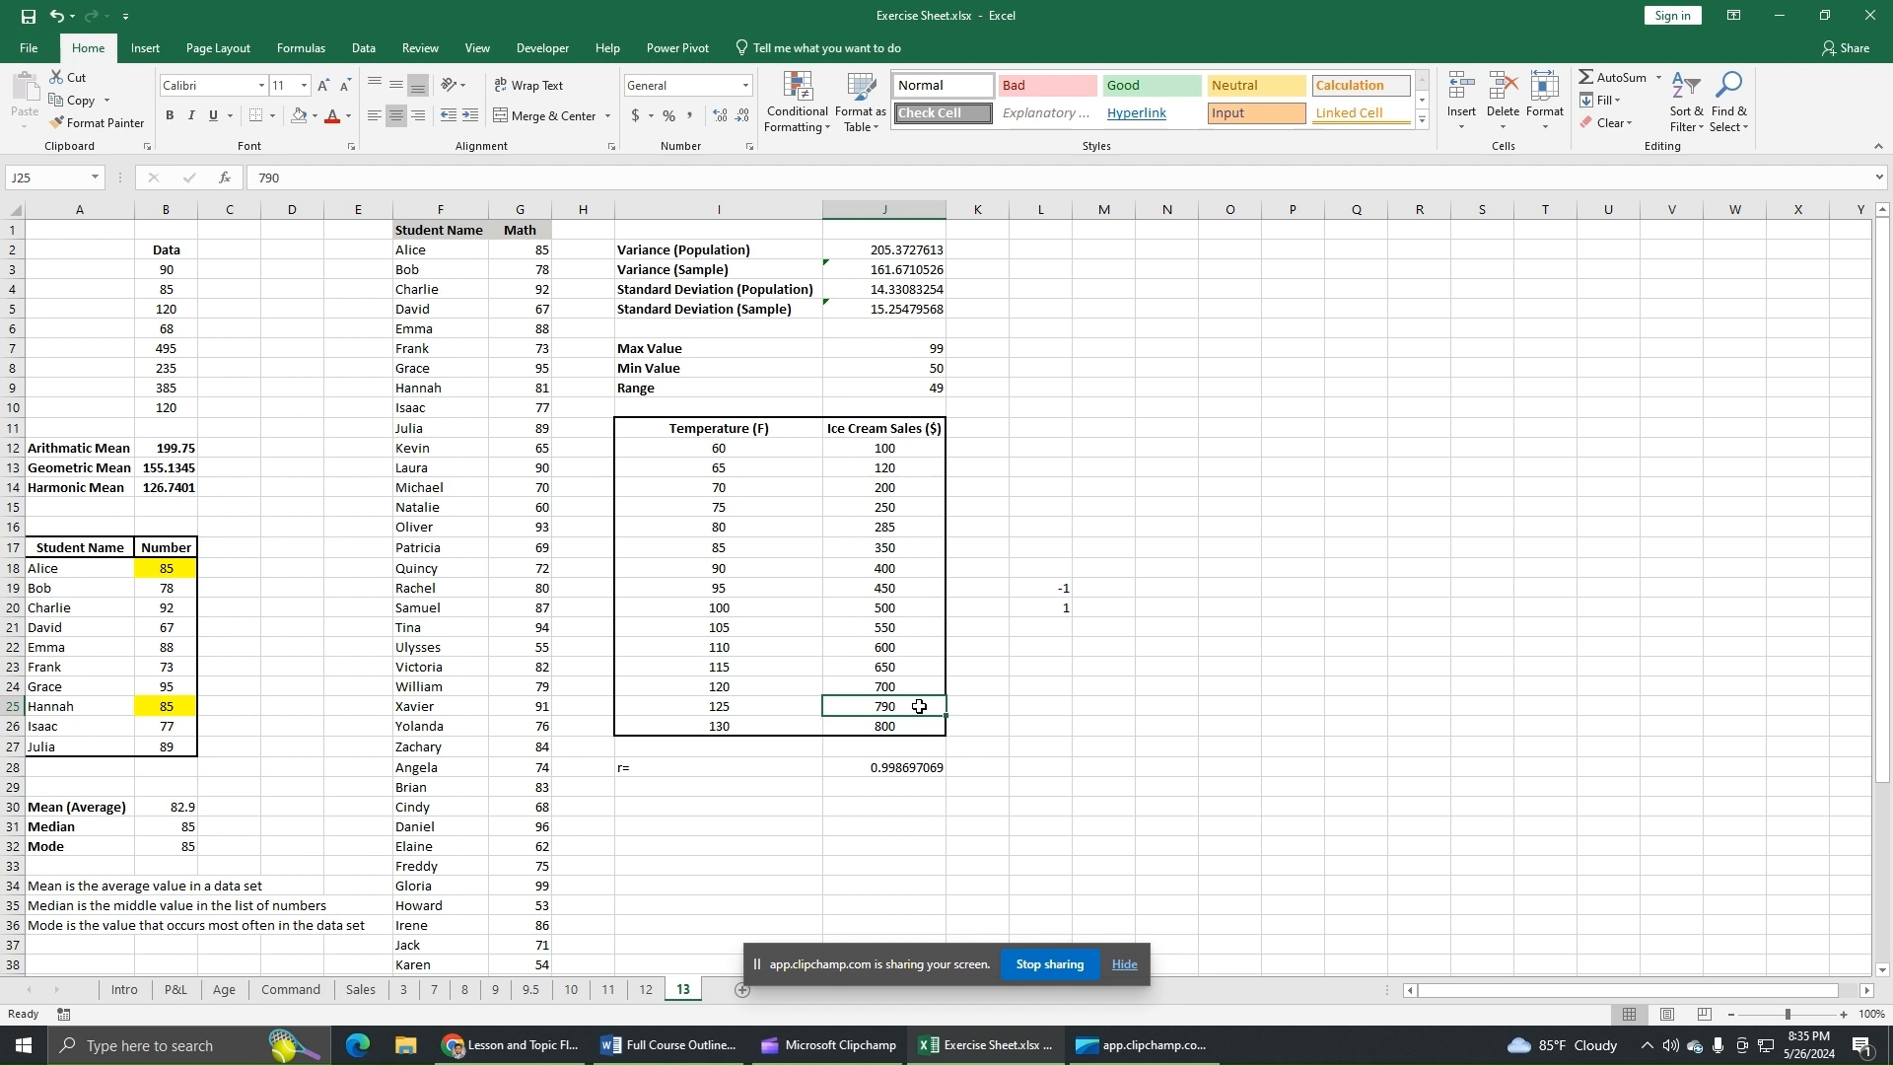
left_click(909, 727)
left_click(918, 706)
left_click(770, 692)
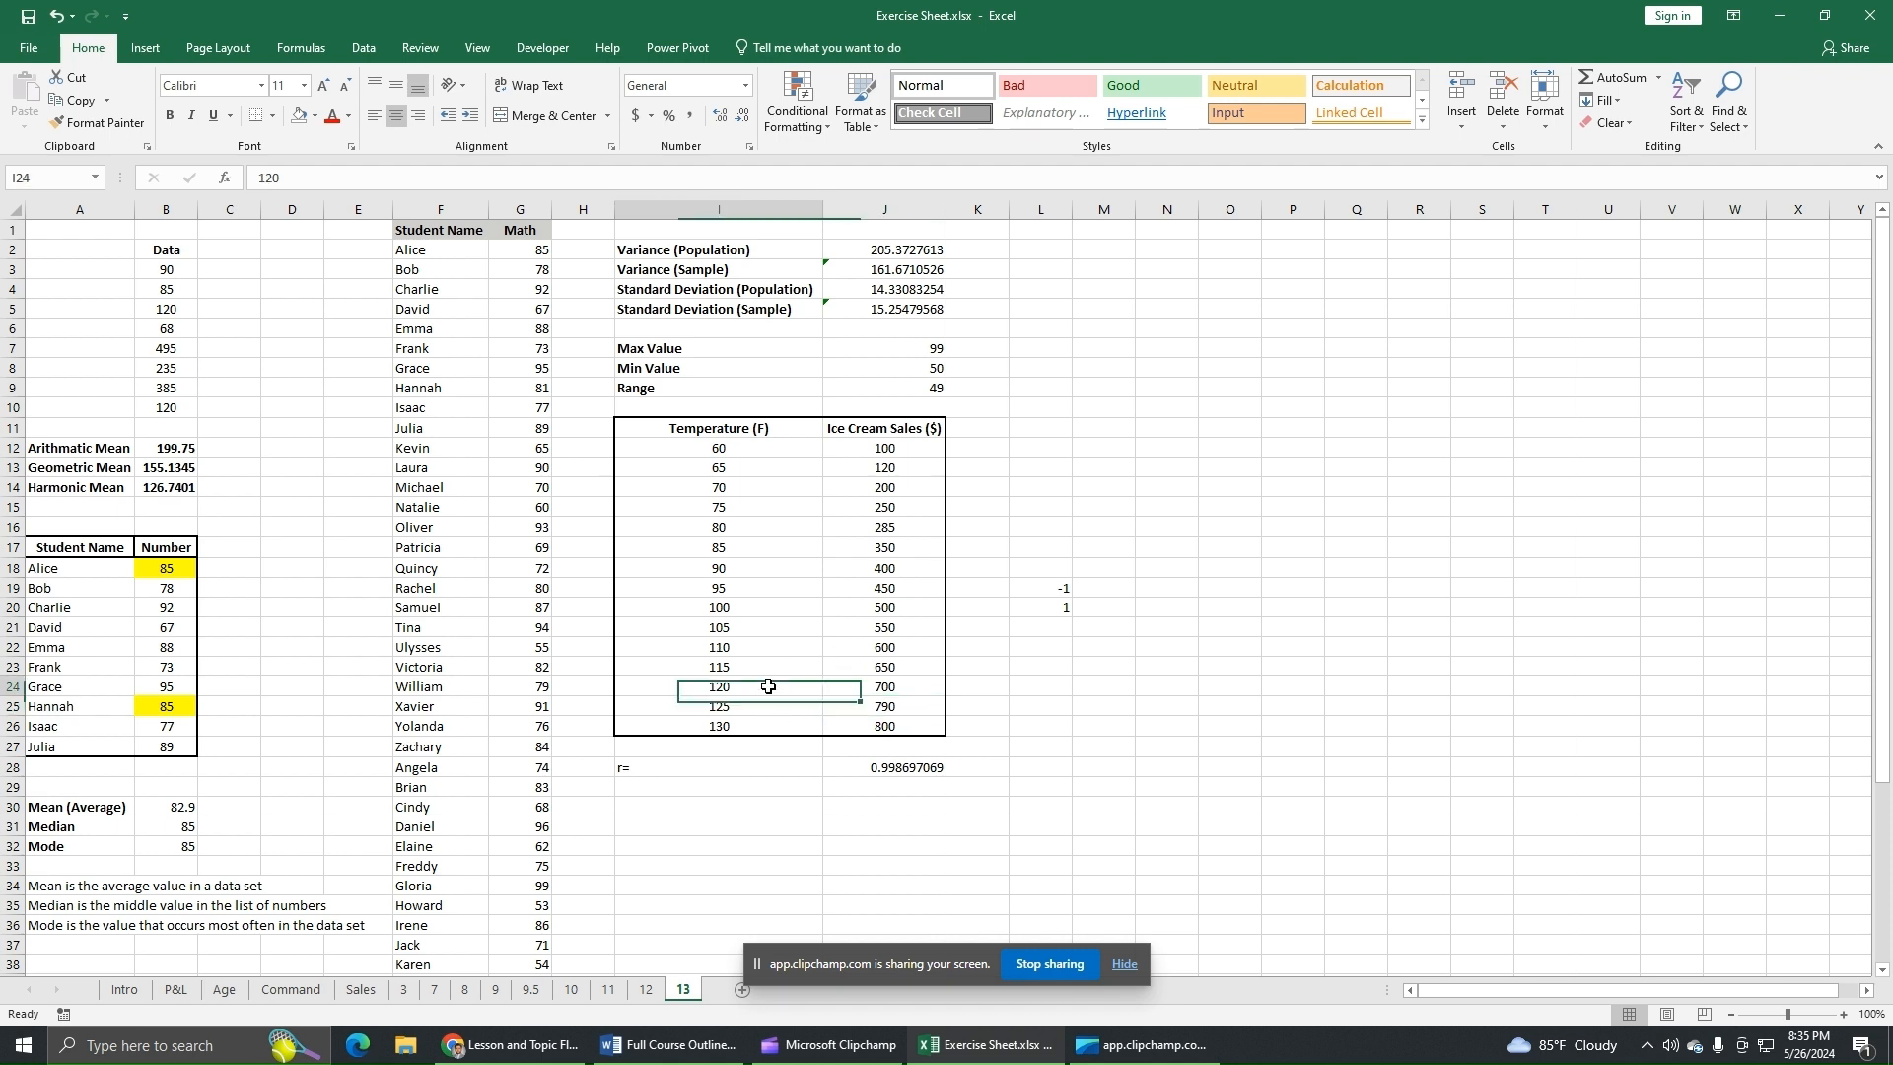
left_click(867, 694)
left_click(770, 671)
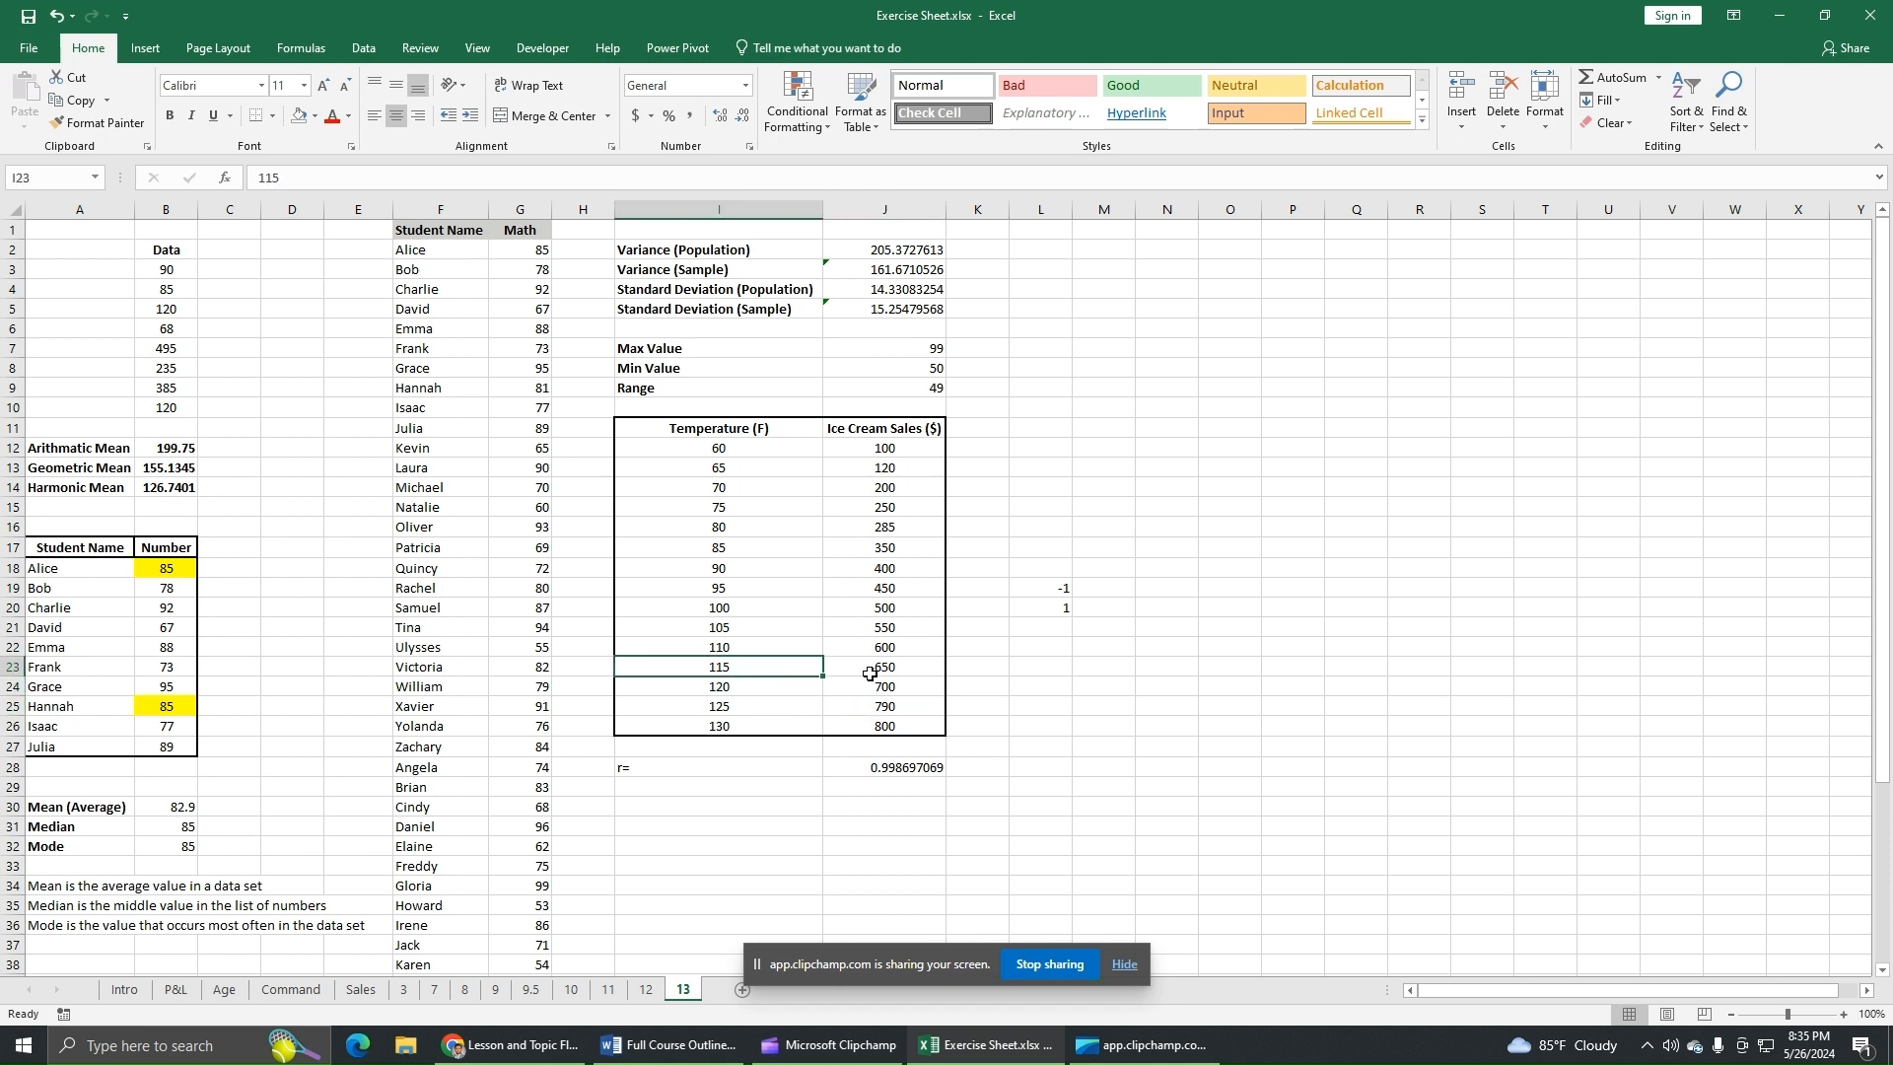
left_click(870, 672)
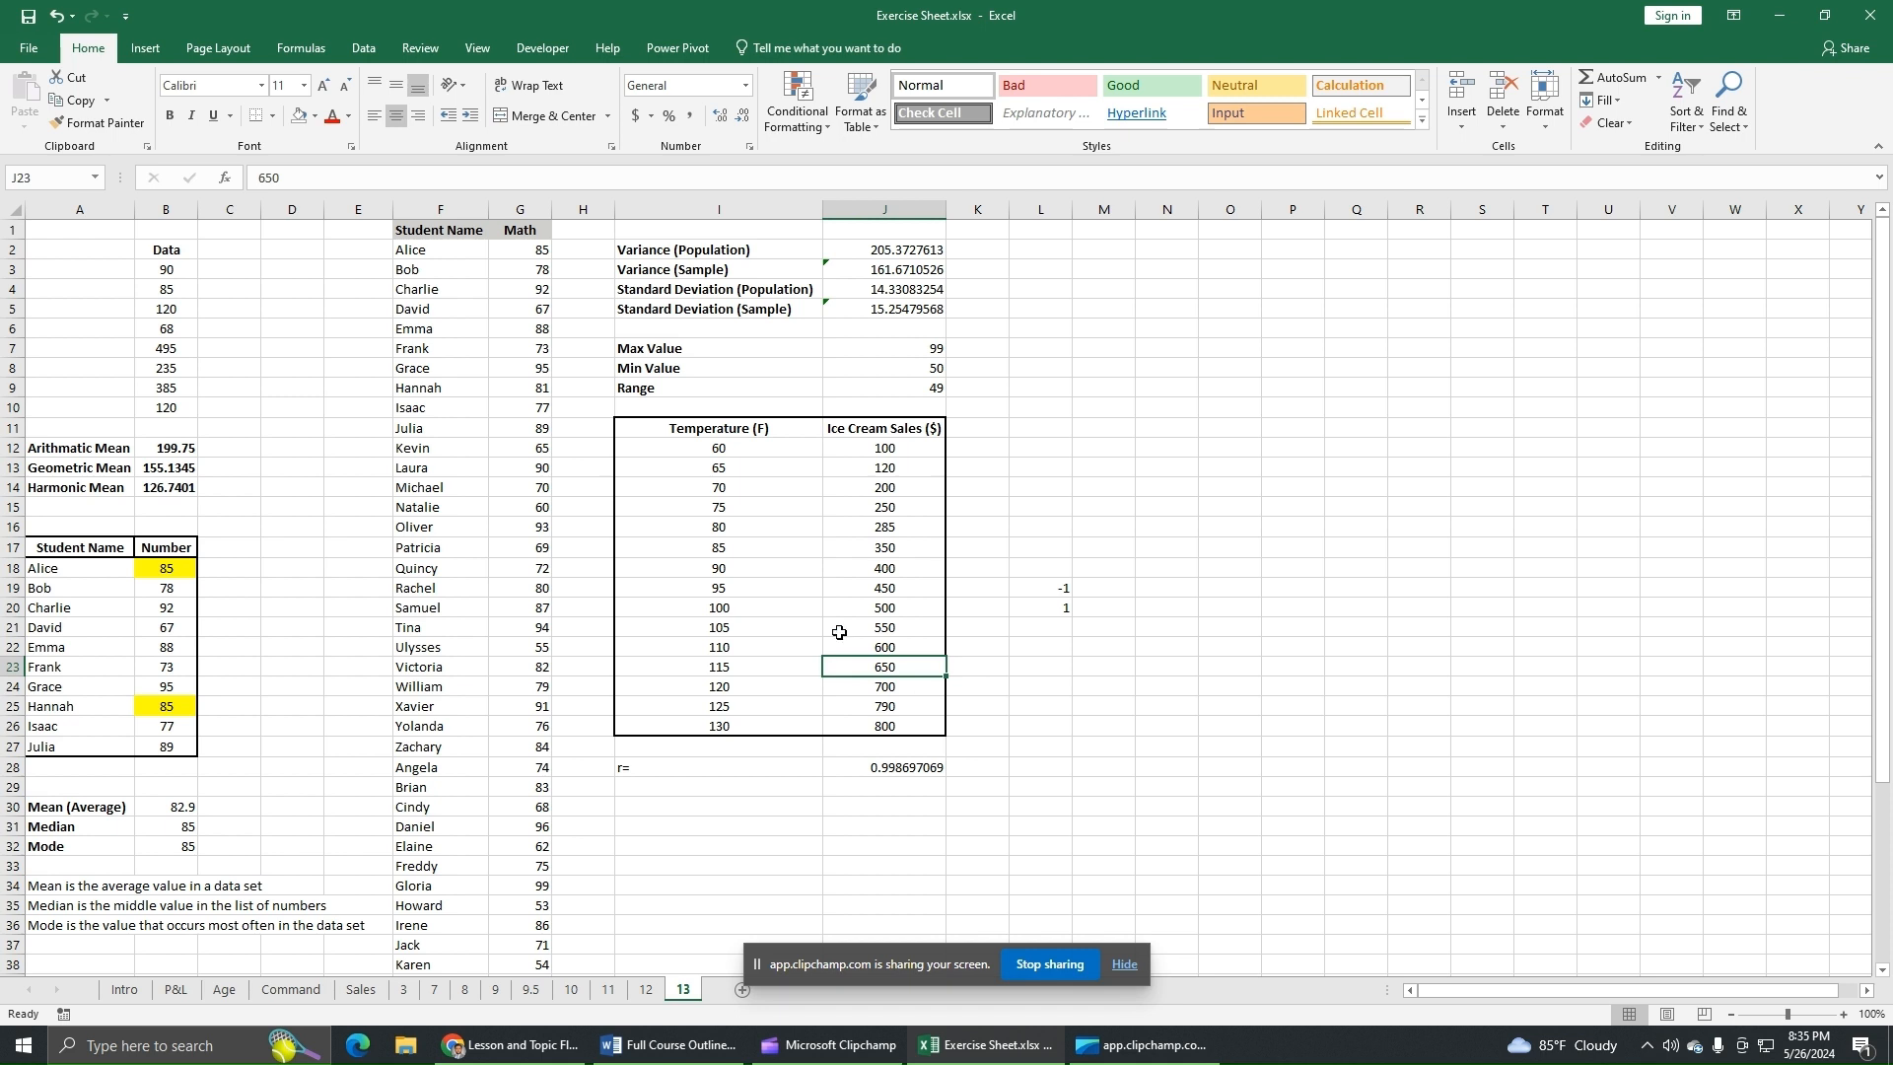
left_click(909, 469)
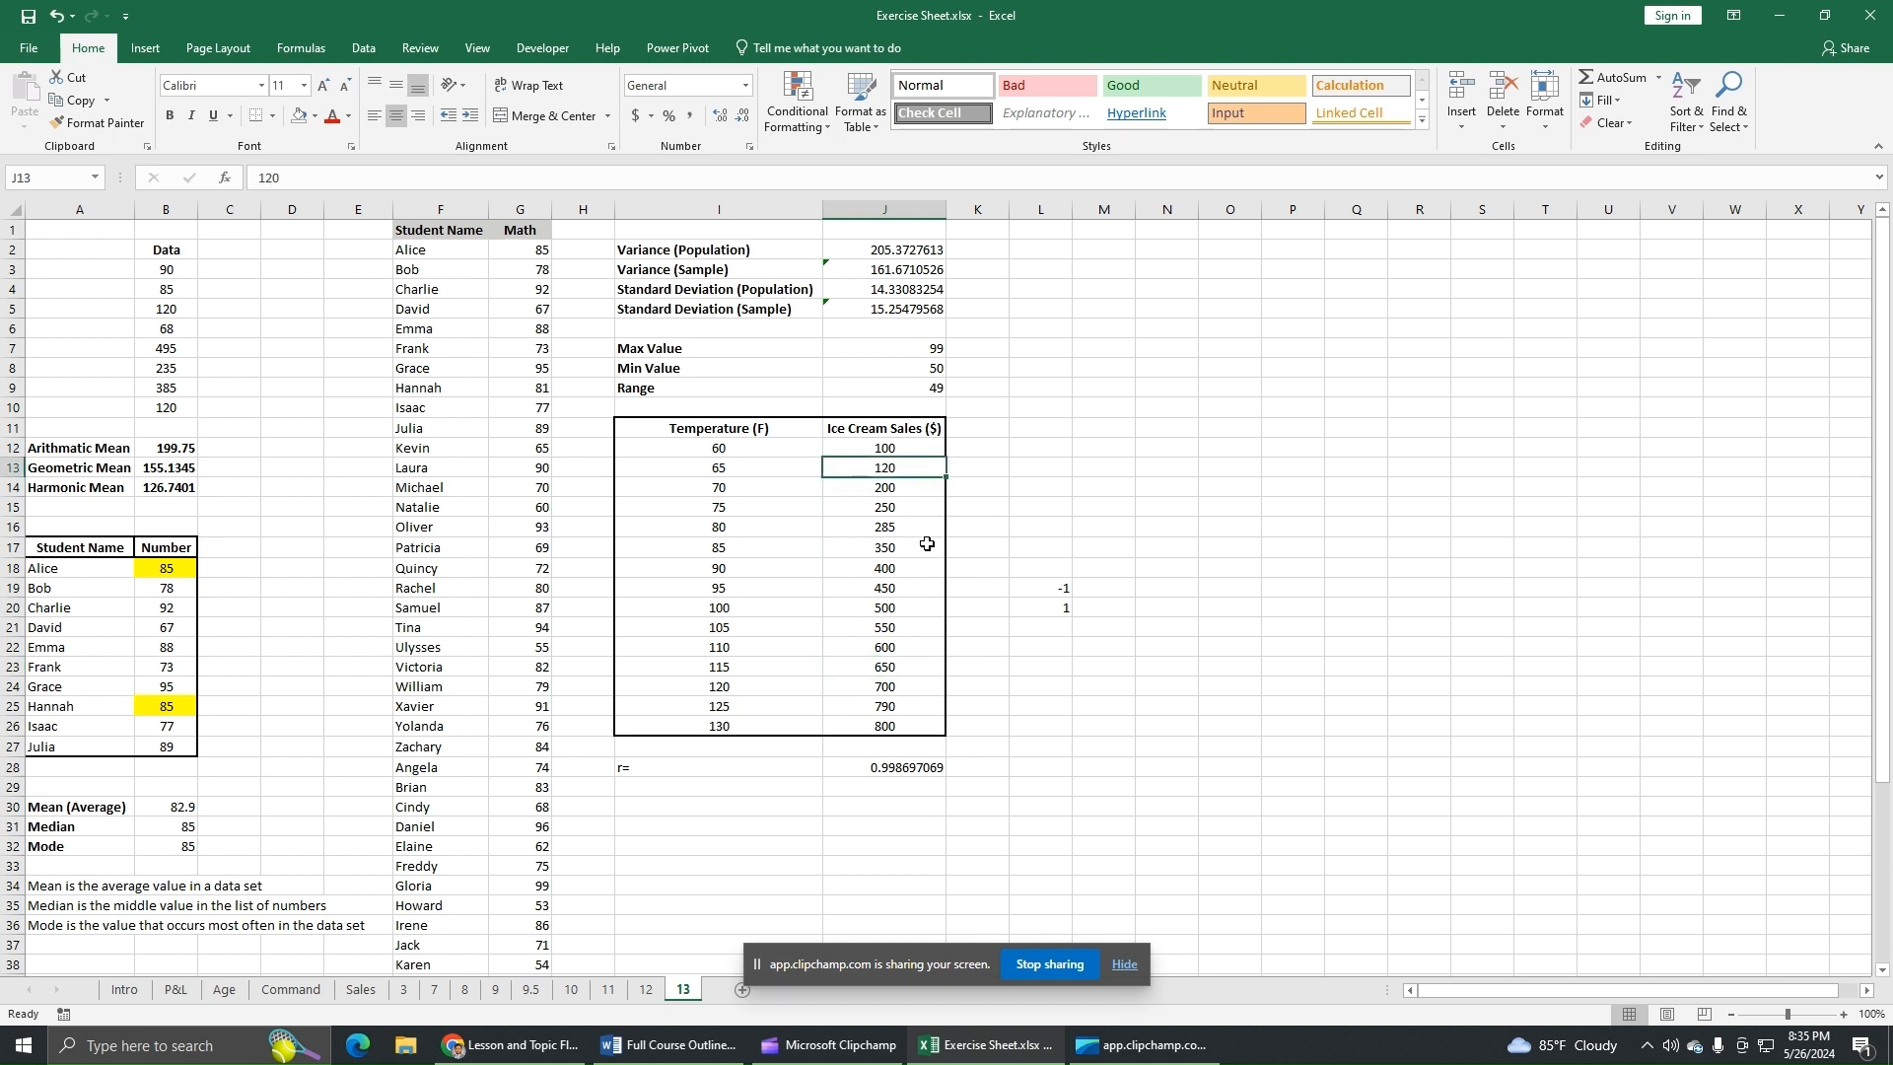
left_click(908, 488)
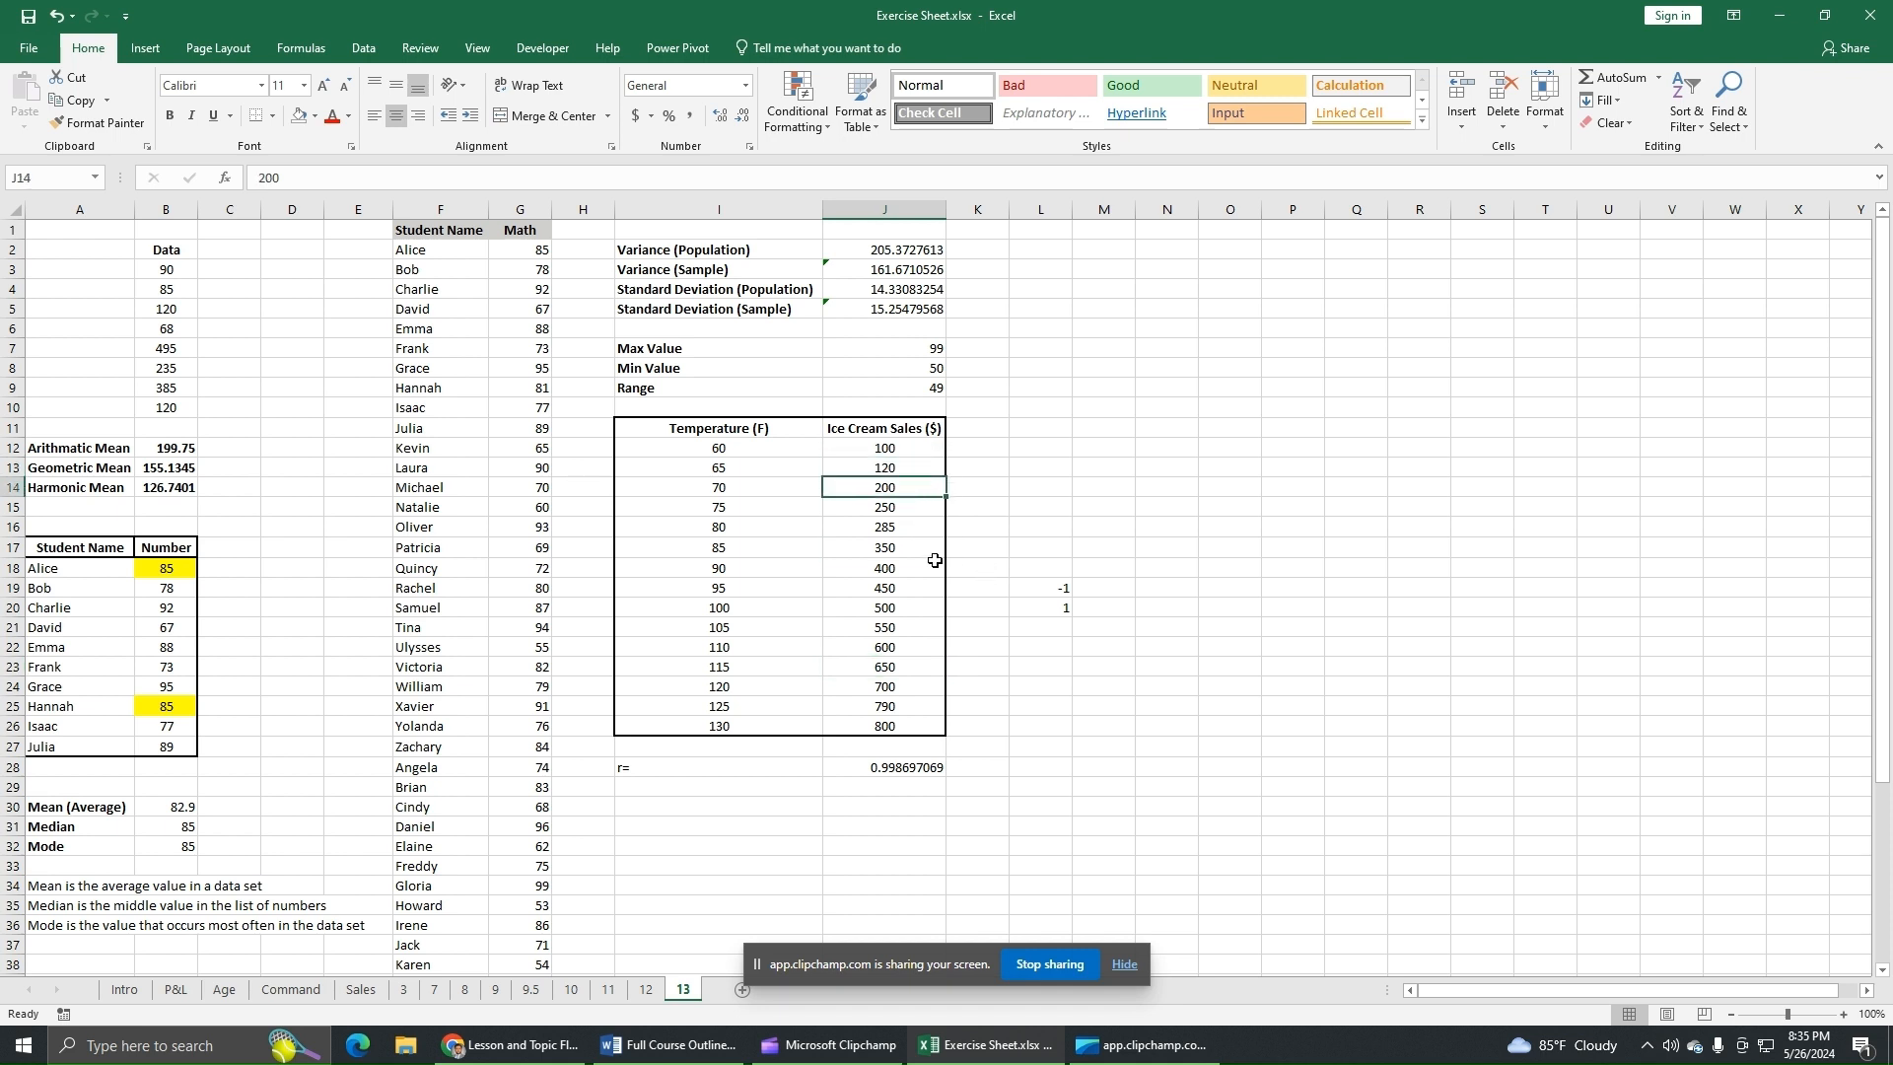
left_click(911, 507)
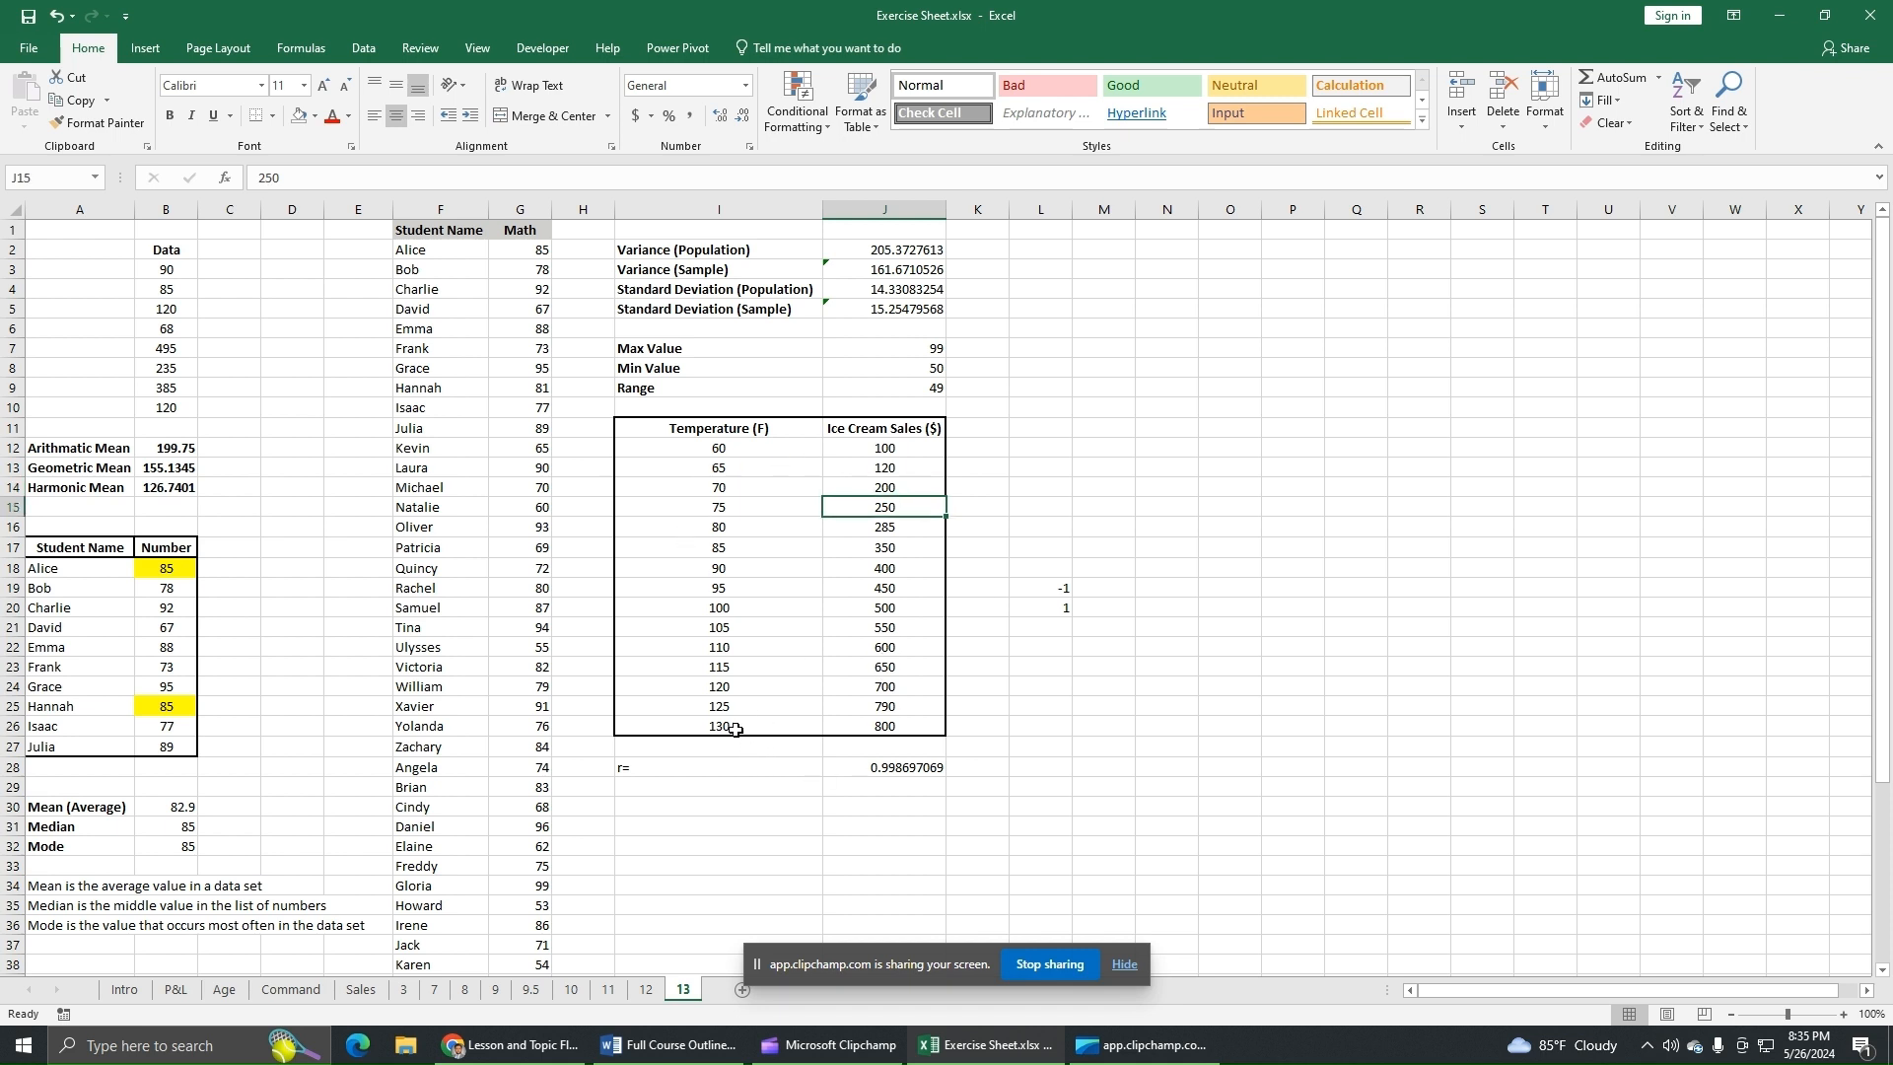
Step: Compare temperature with sales in rows 26 to 24 again, and check them against the correlation formula in J28
left_click(781, 728)
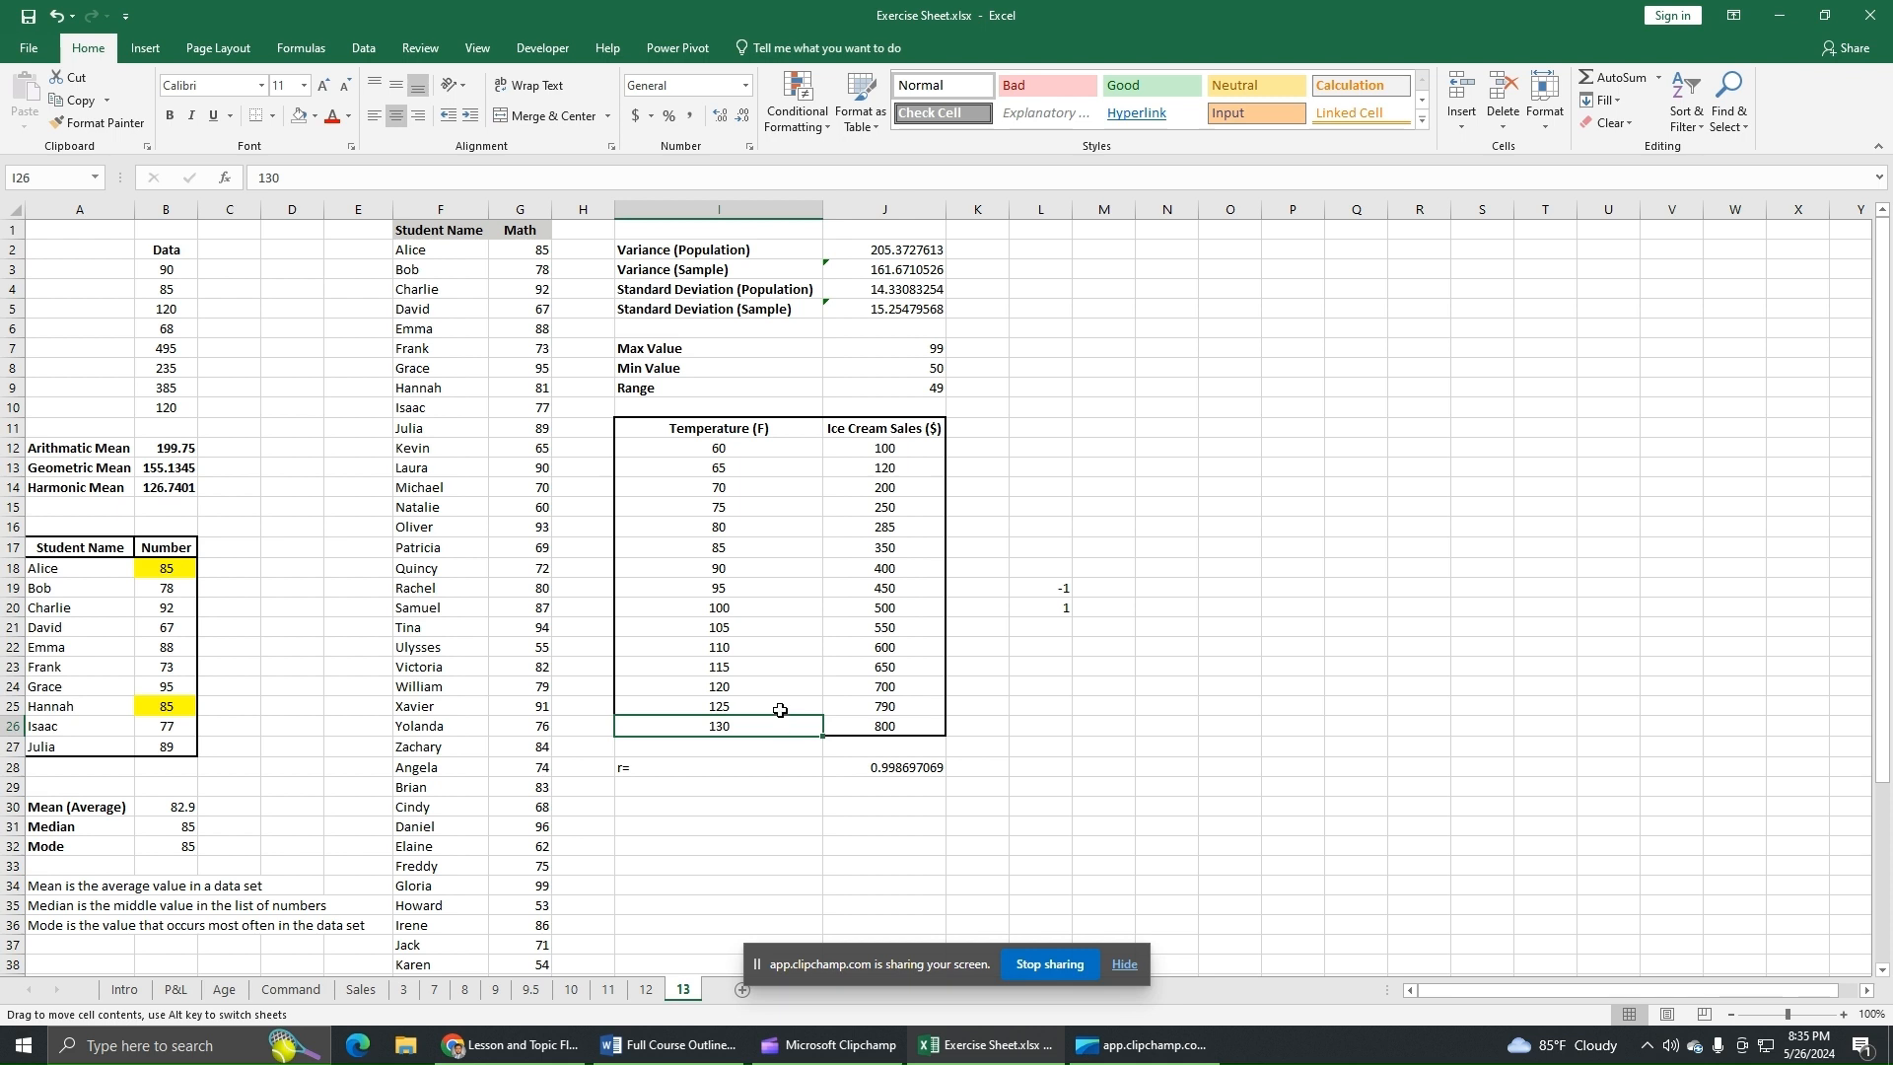
left_click(866, 733)
left_click(761, 708)
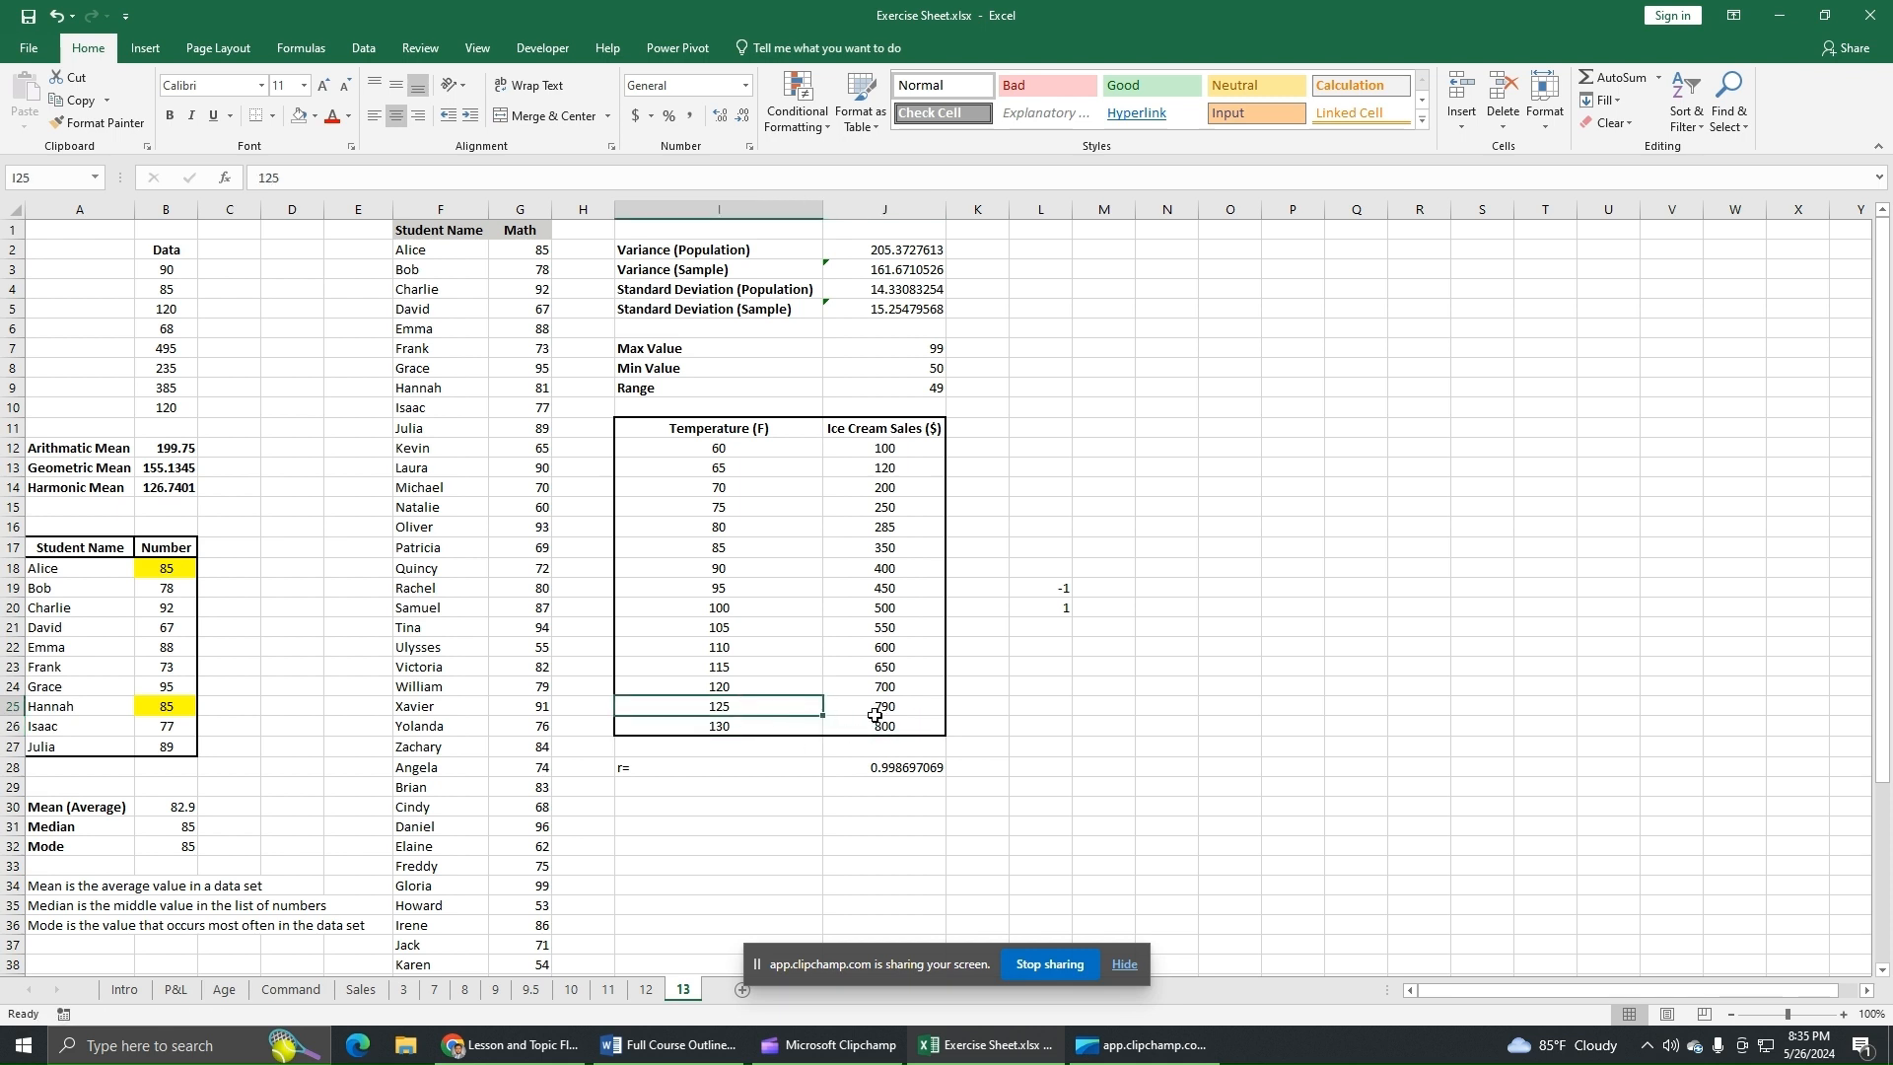
left_click(853, 707)
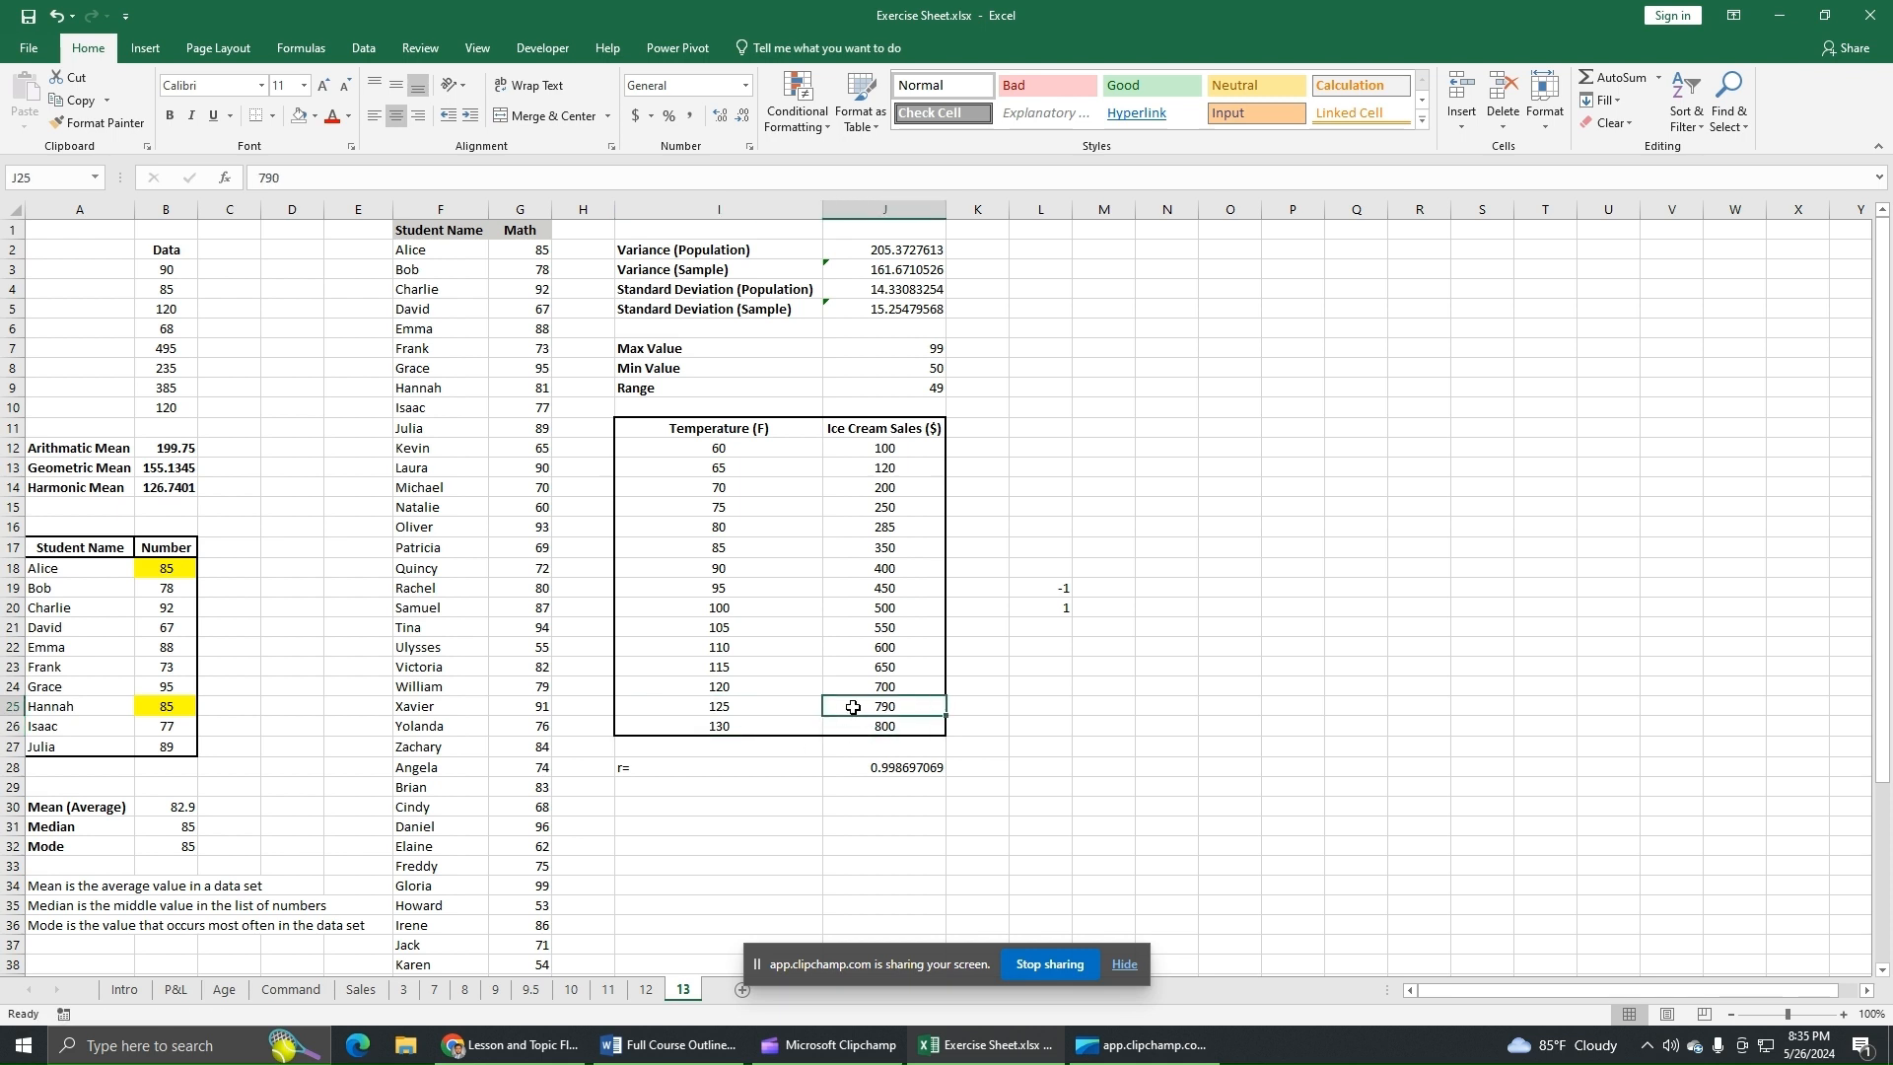
left_click(784, 693)
left_click(868, 682)
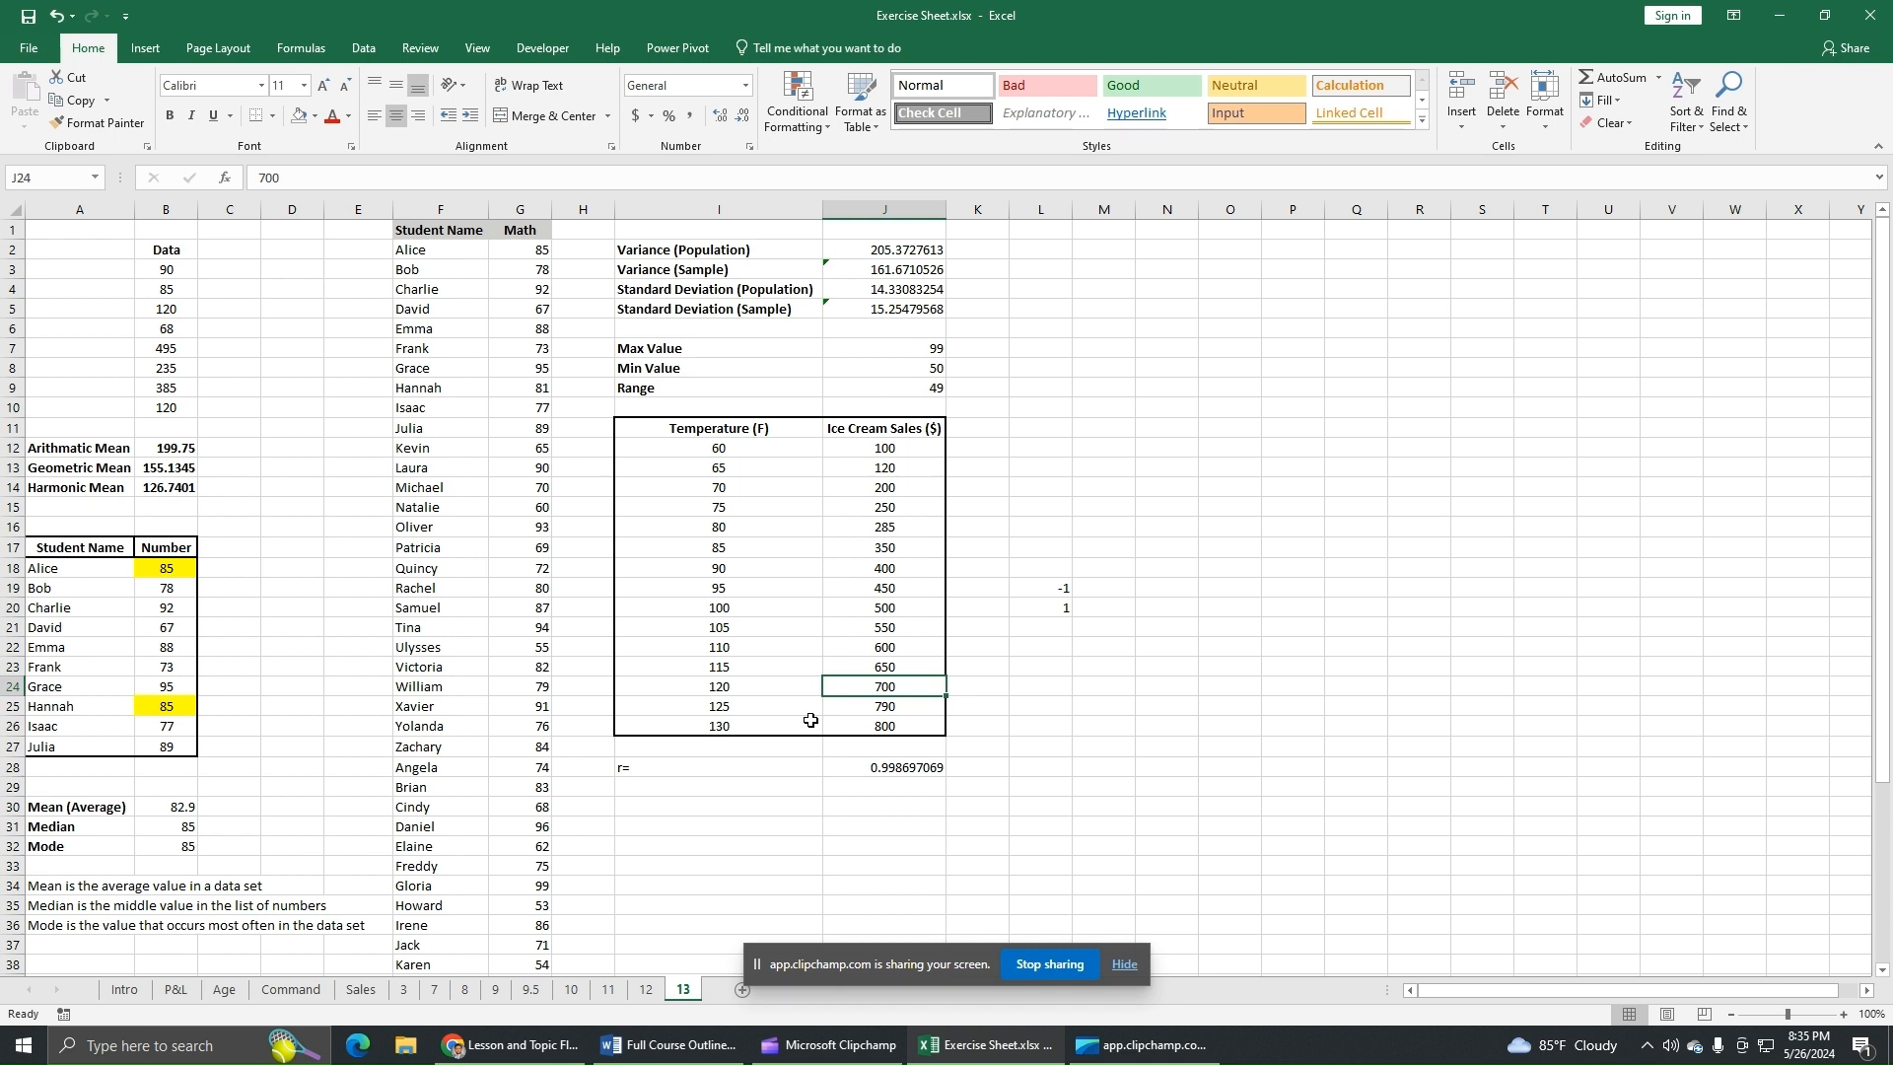
left_click(863, 772)
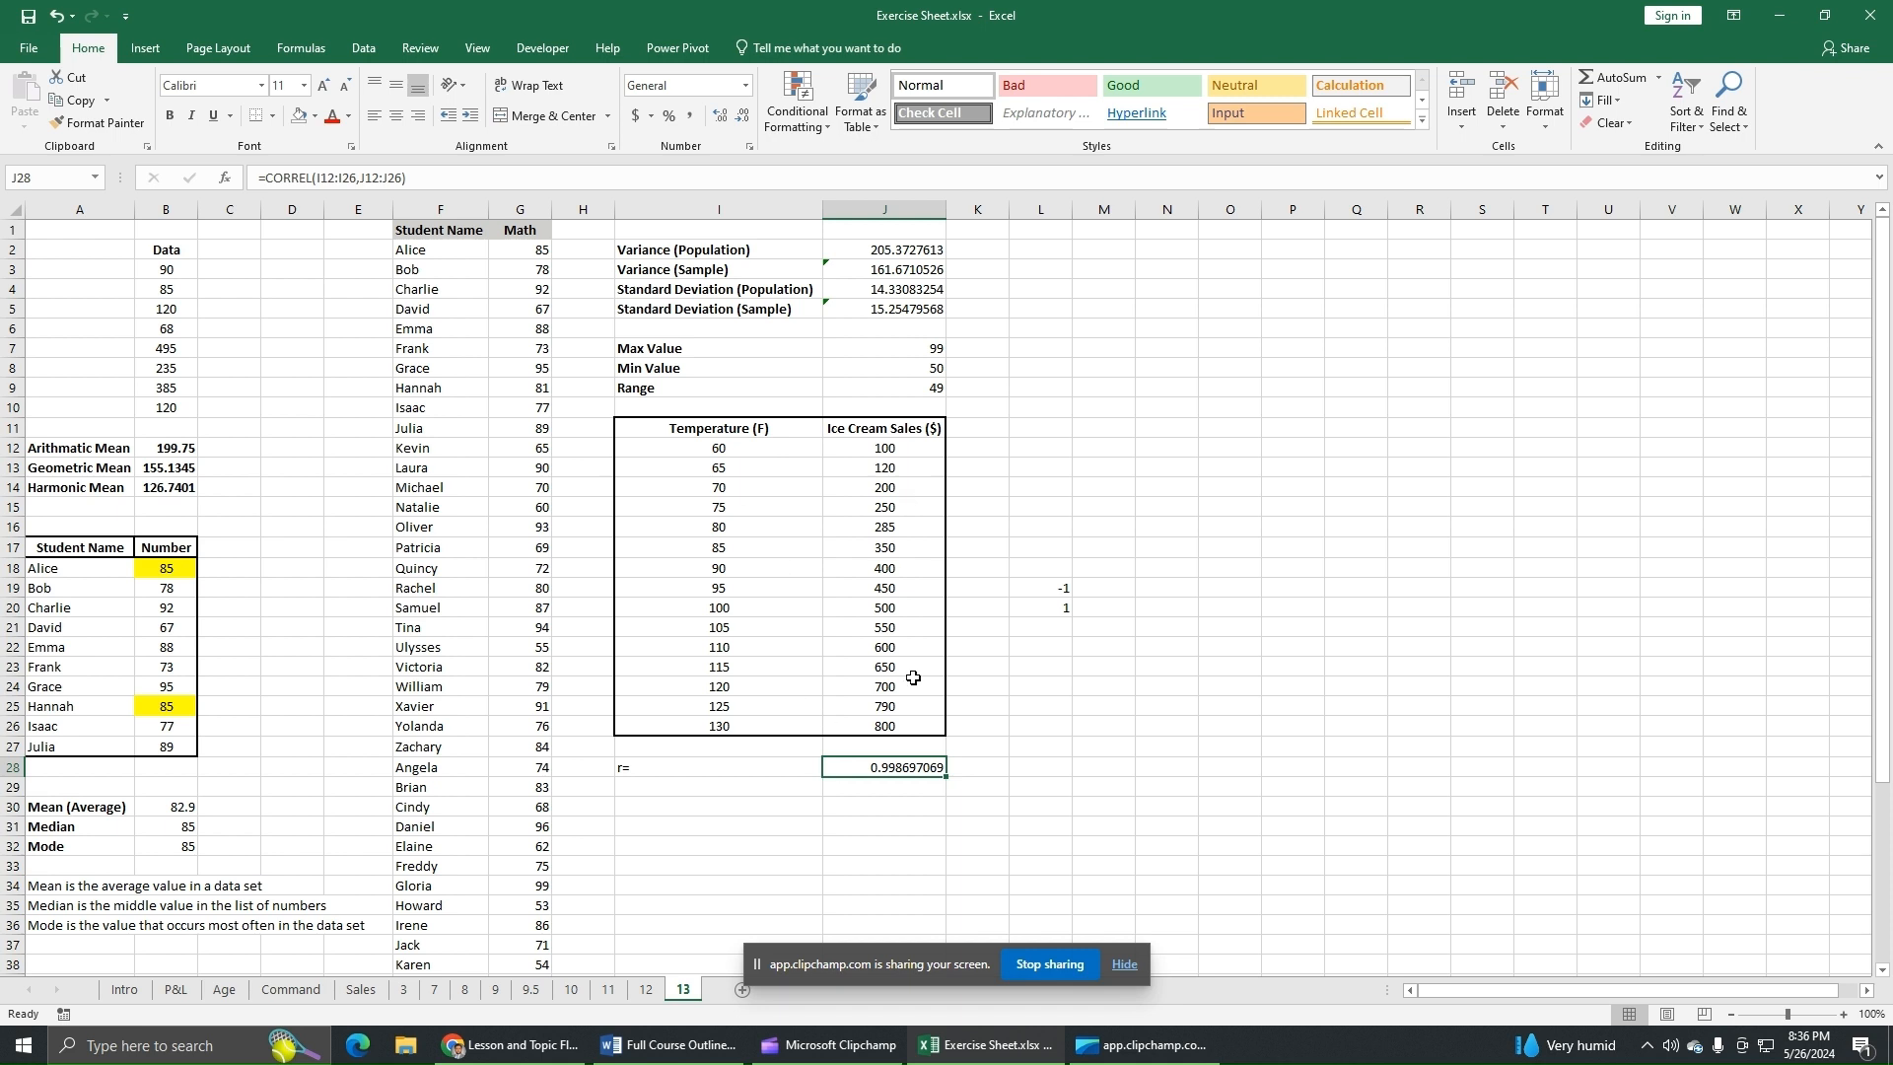
Step: Add an example coefficient below the correlation, with the label r= in I30 and the value 0 in J30
left_click(723, 808)
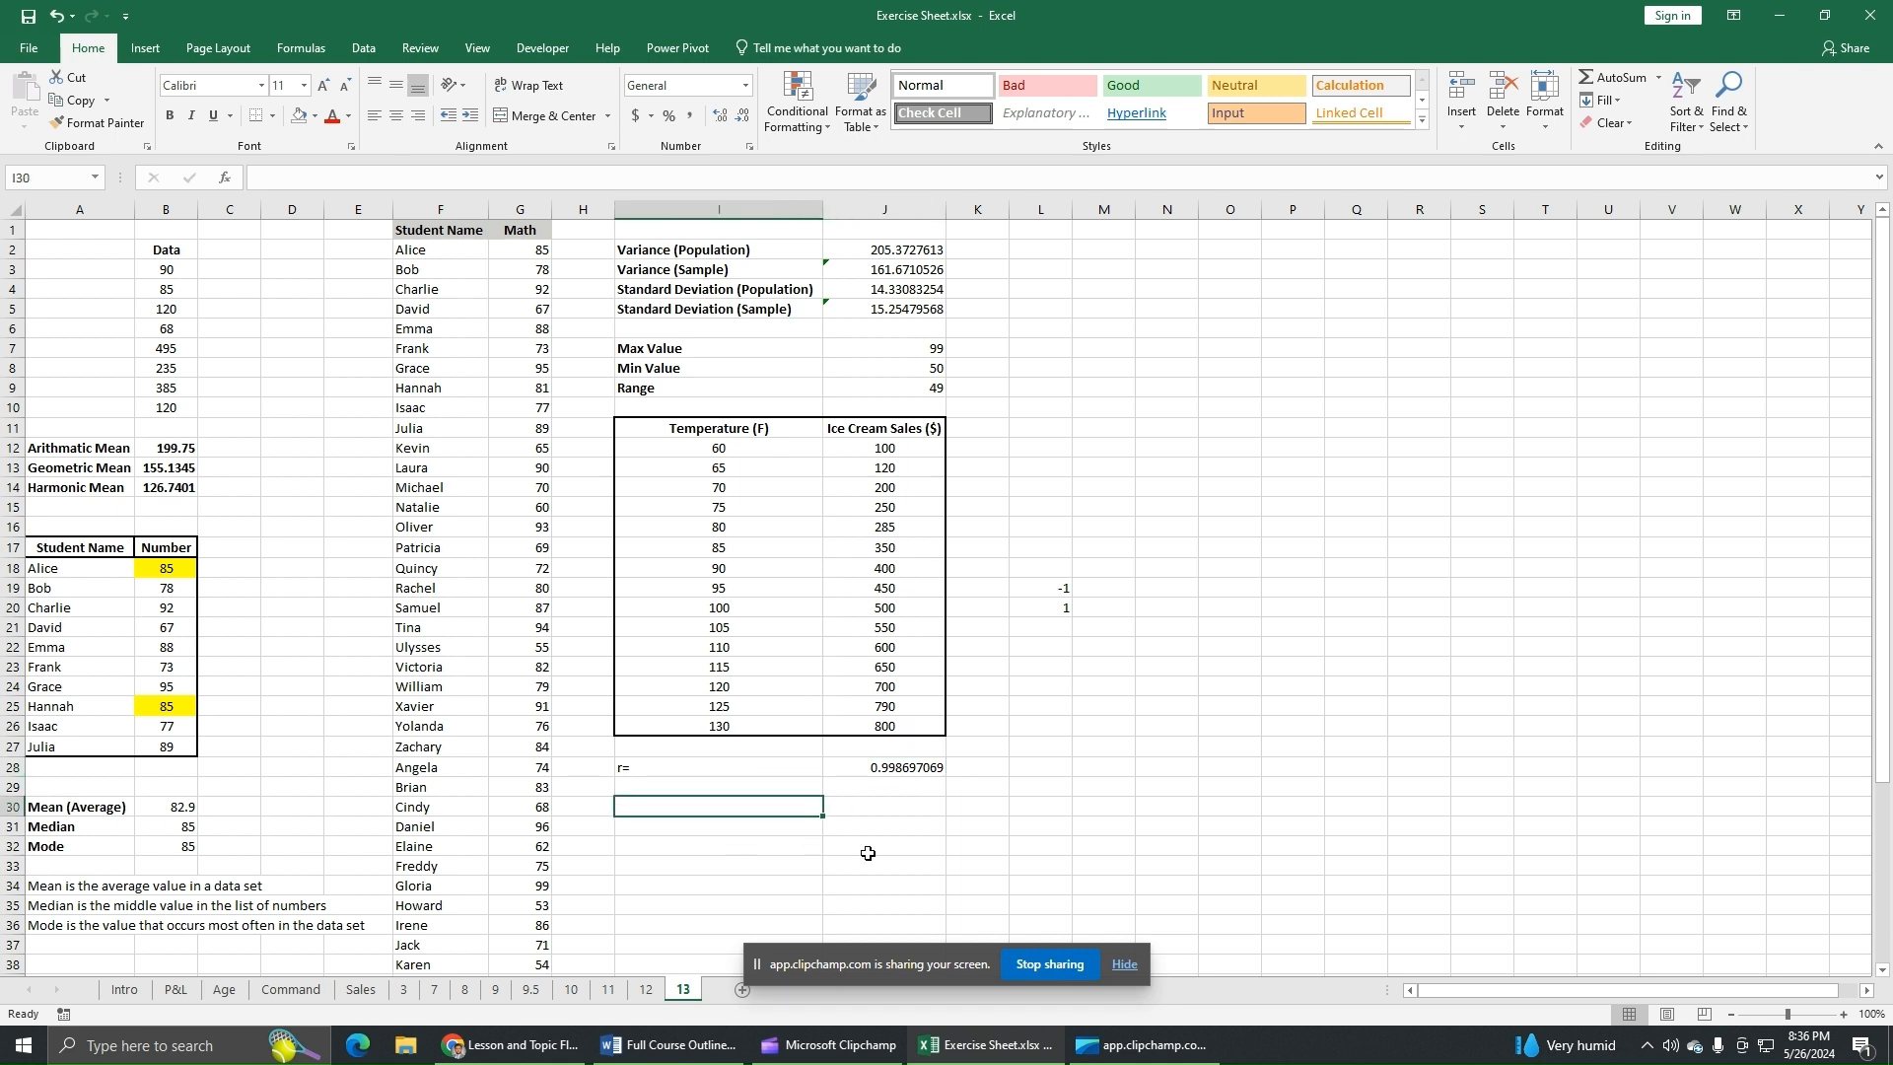
type("r=")
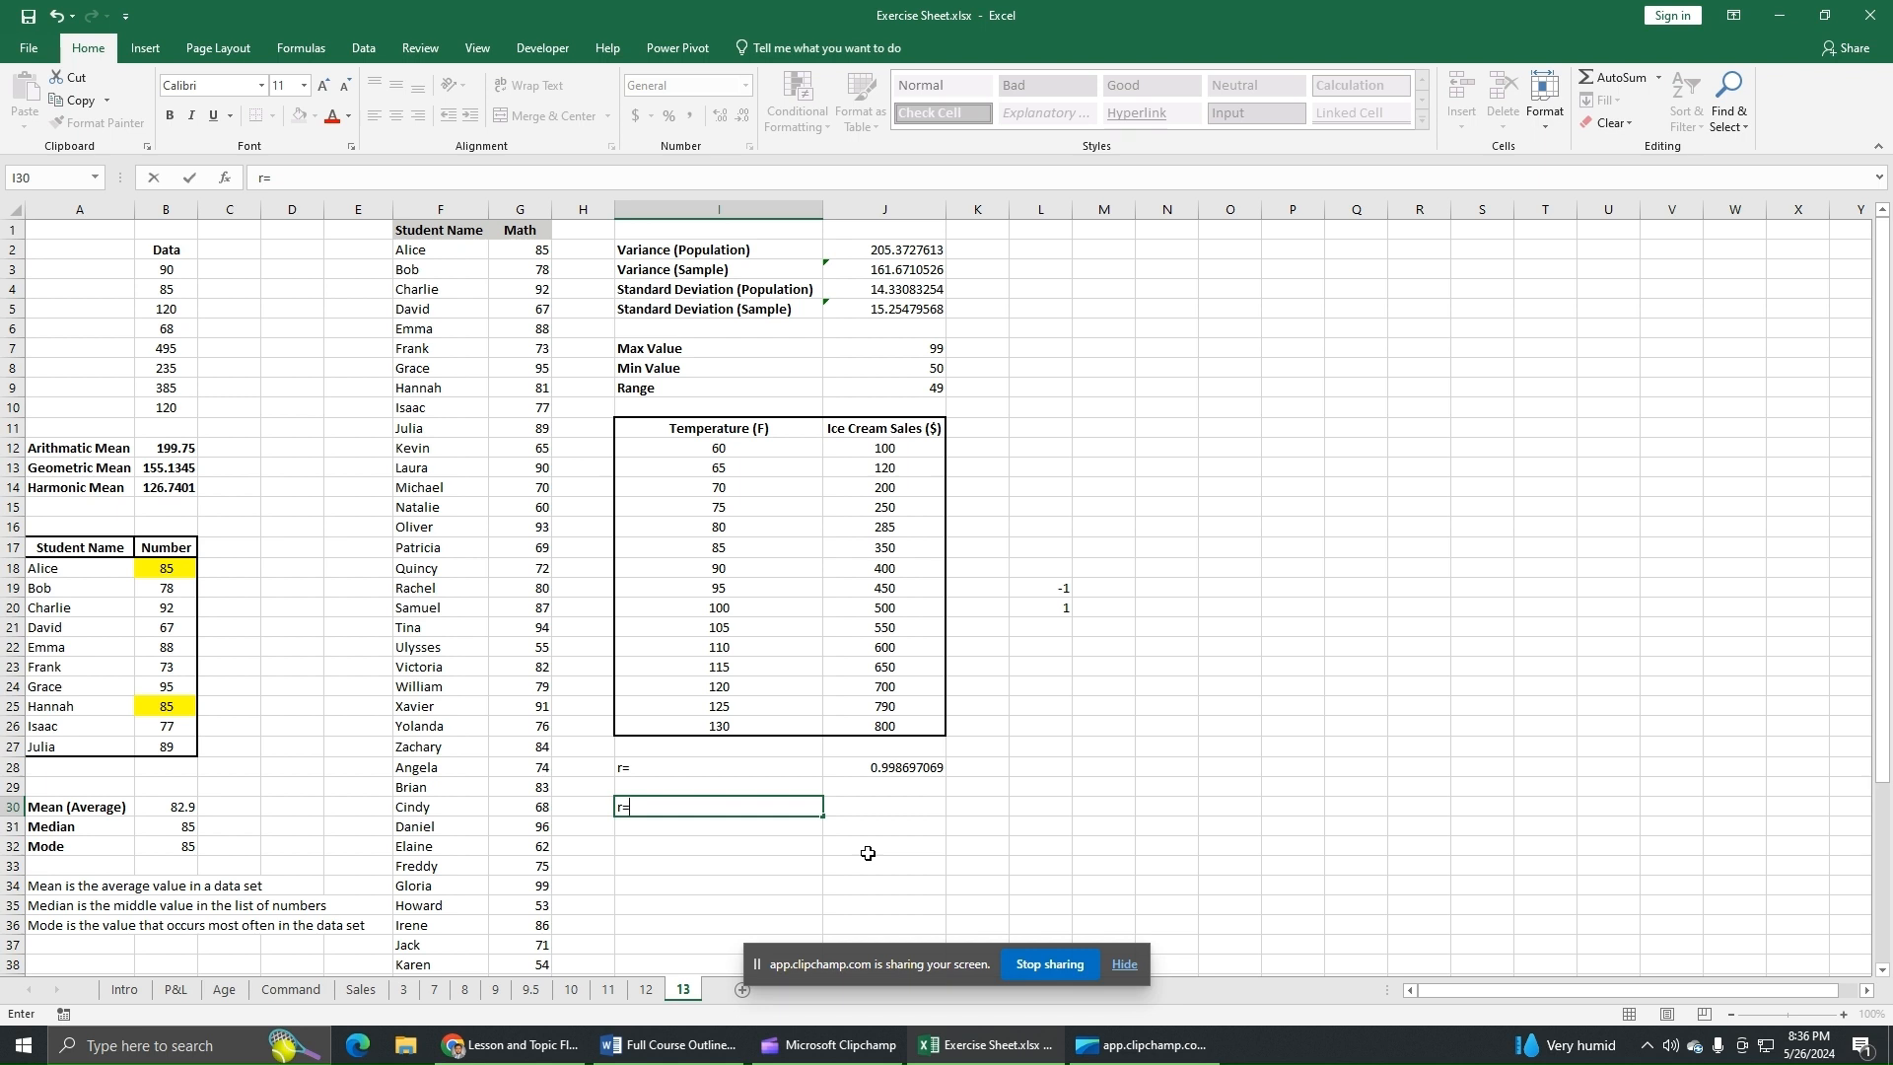
key("Tab")
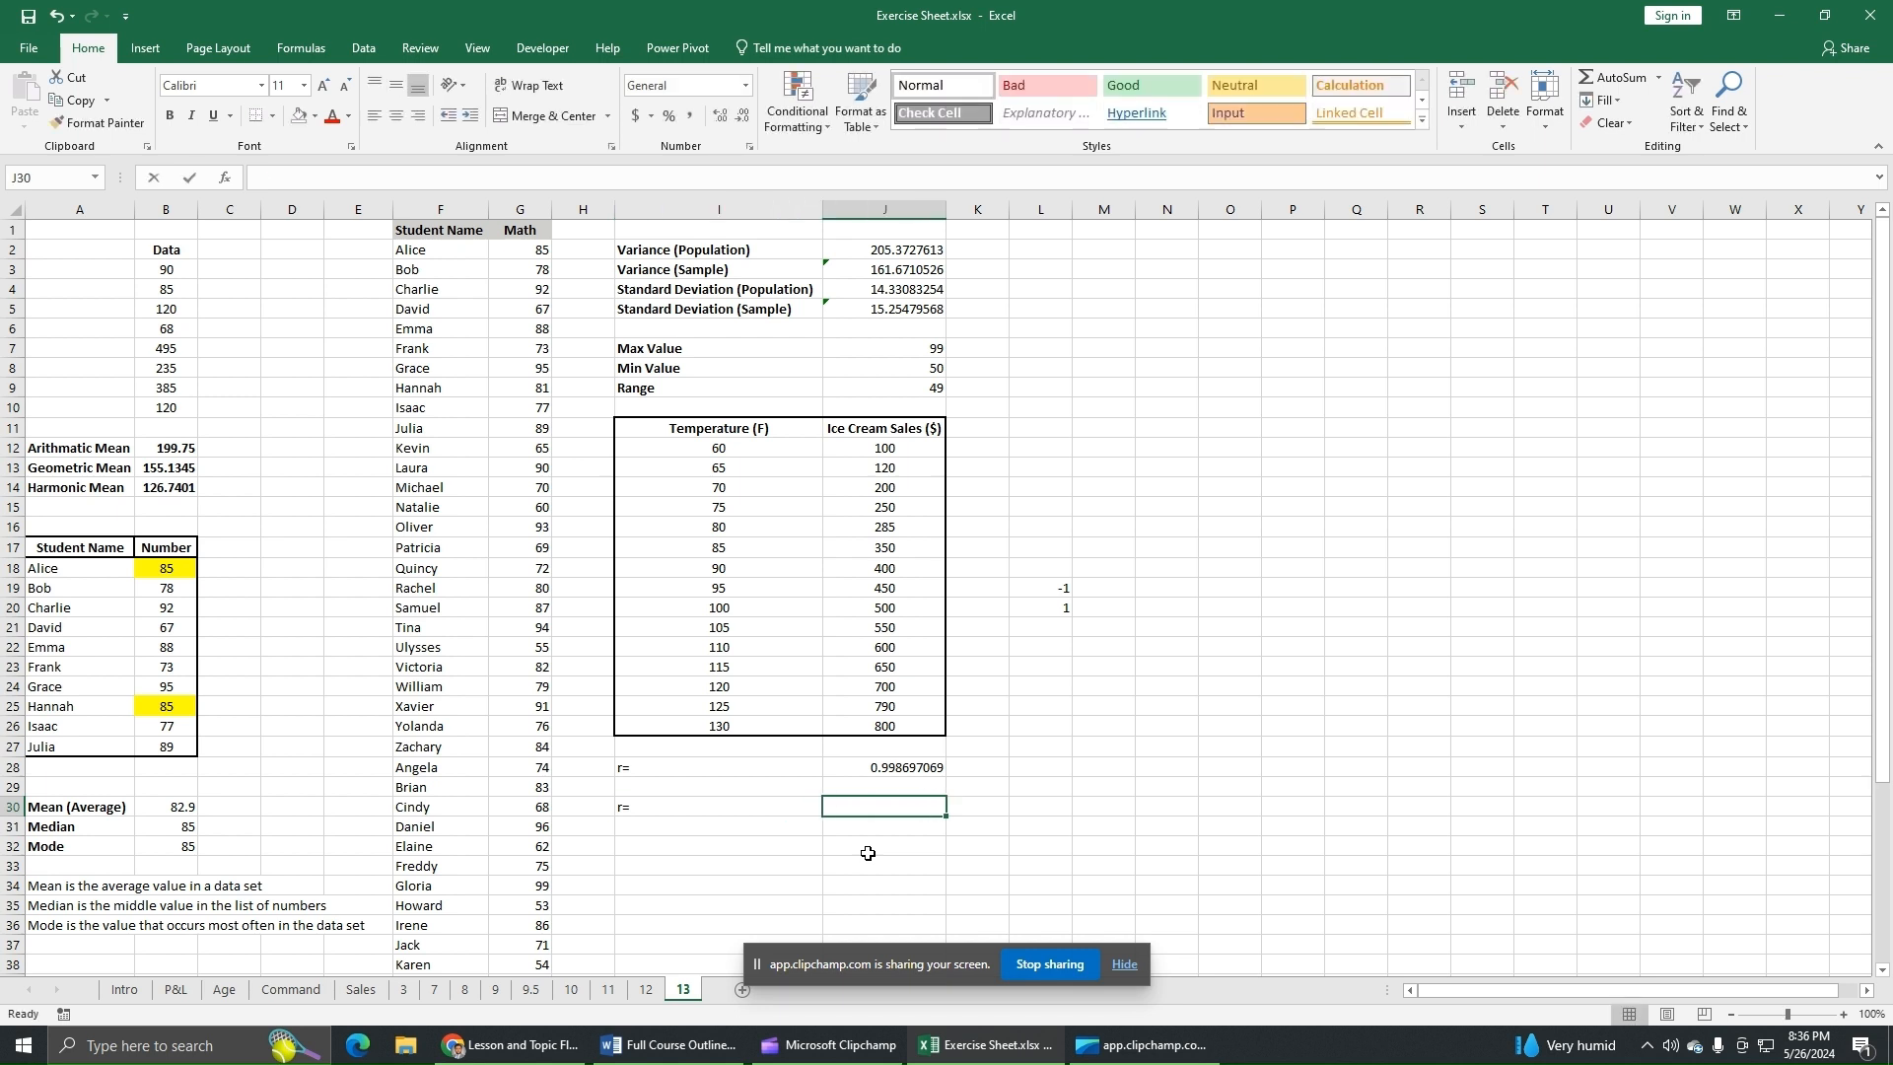
type("0")
key("Return")
left_click(879, 810)
left_click(981, 850)
left_click(916, 803)
Step: Add a negative example coefficient, with the label r= in I32 and the value -1 in J32
left_click(666, 843)
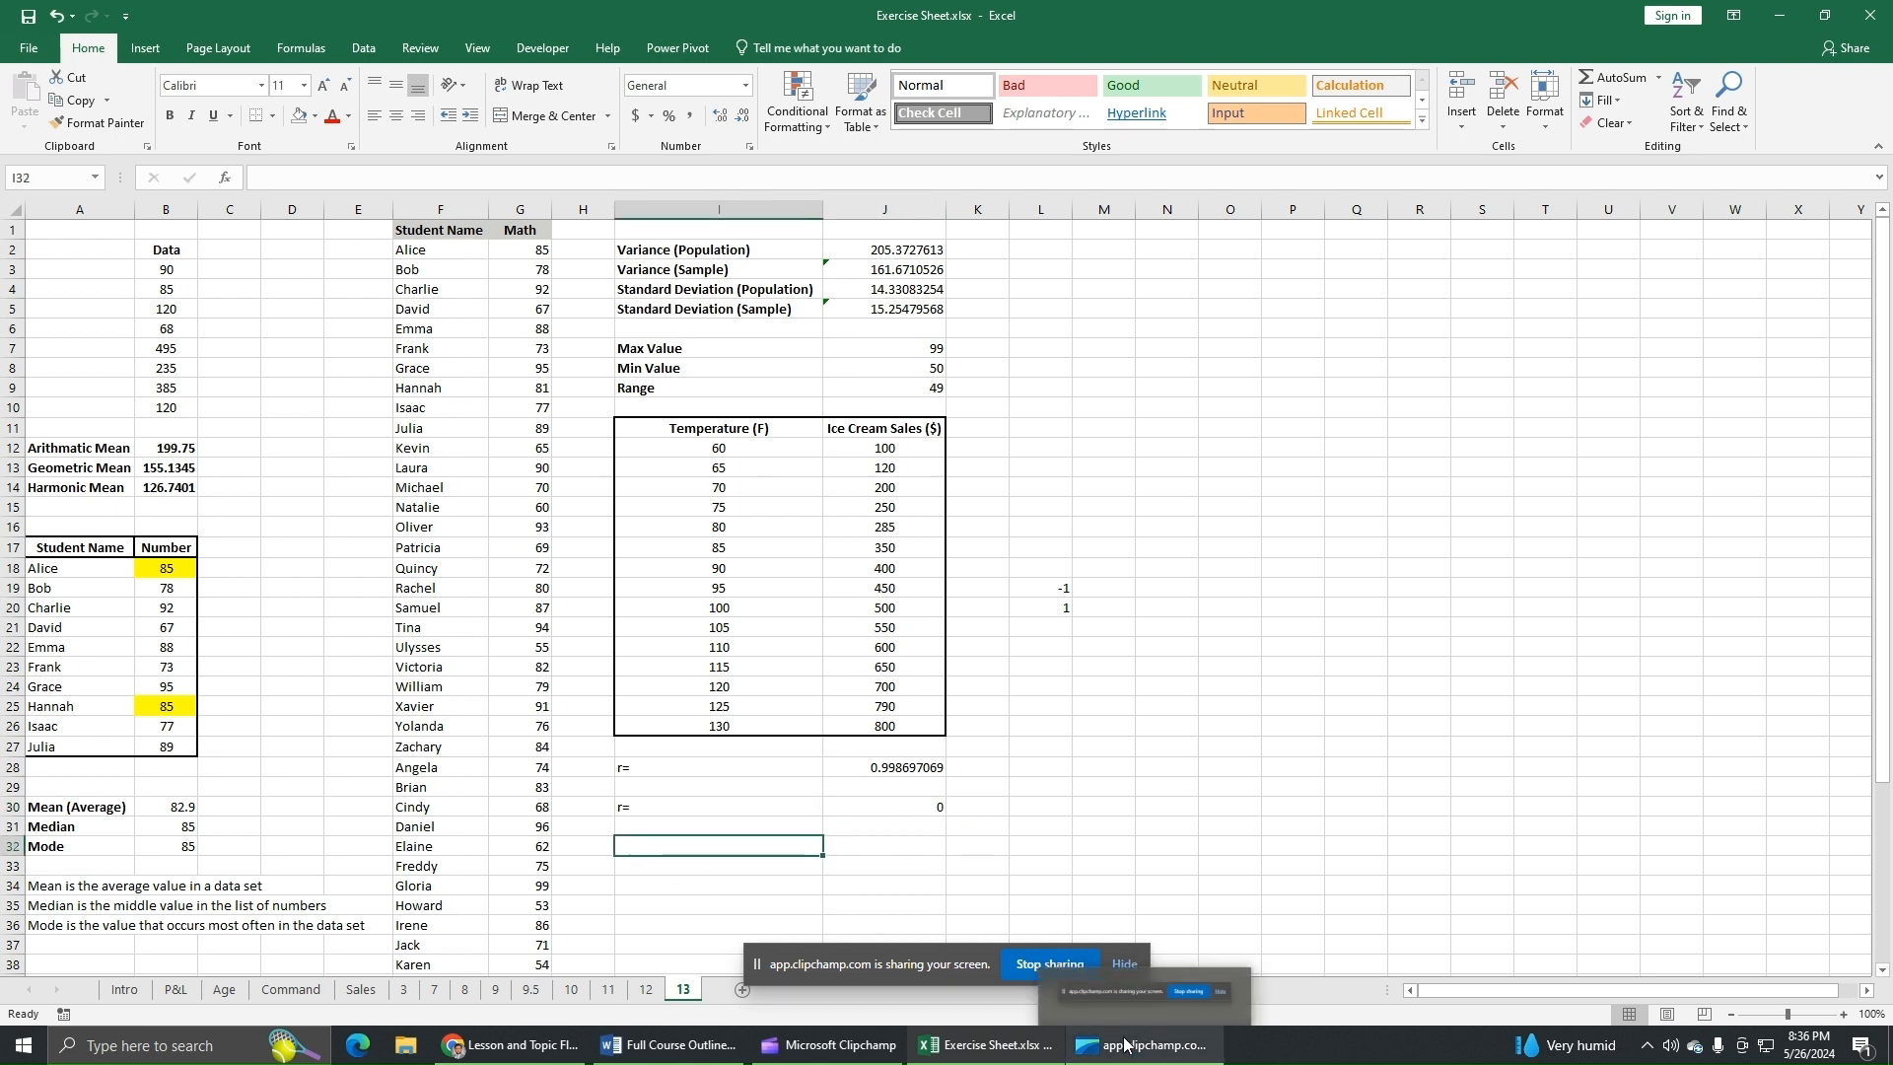
type("r=")
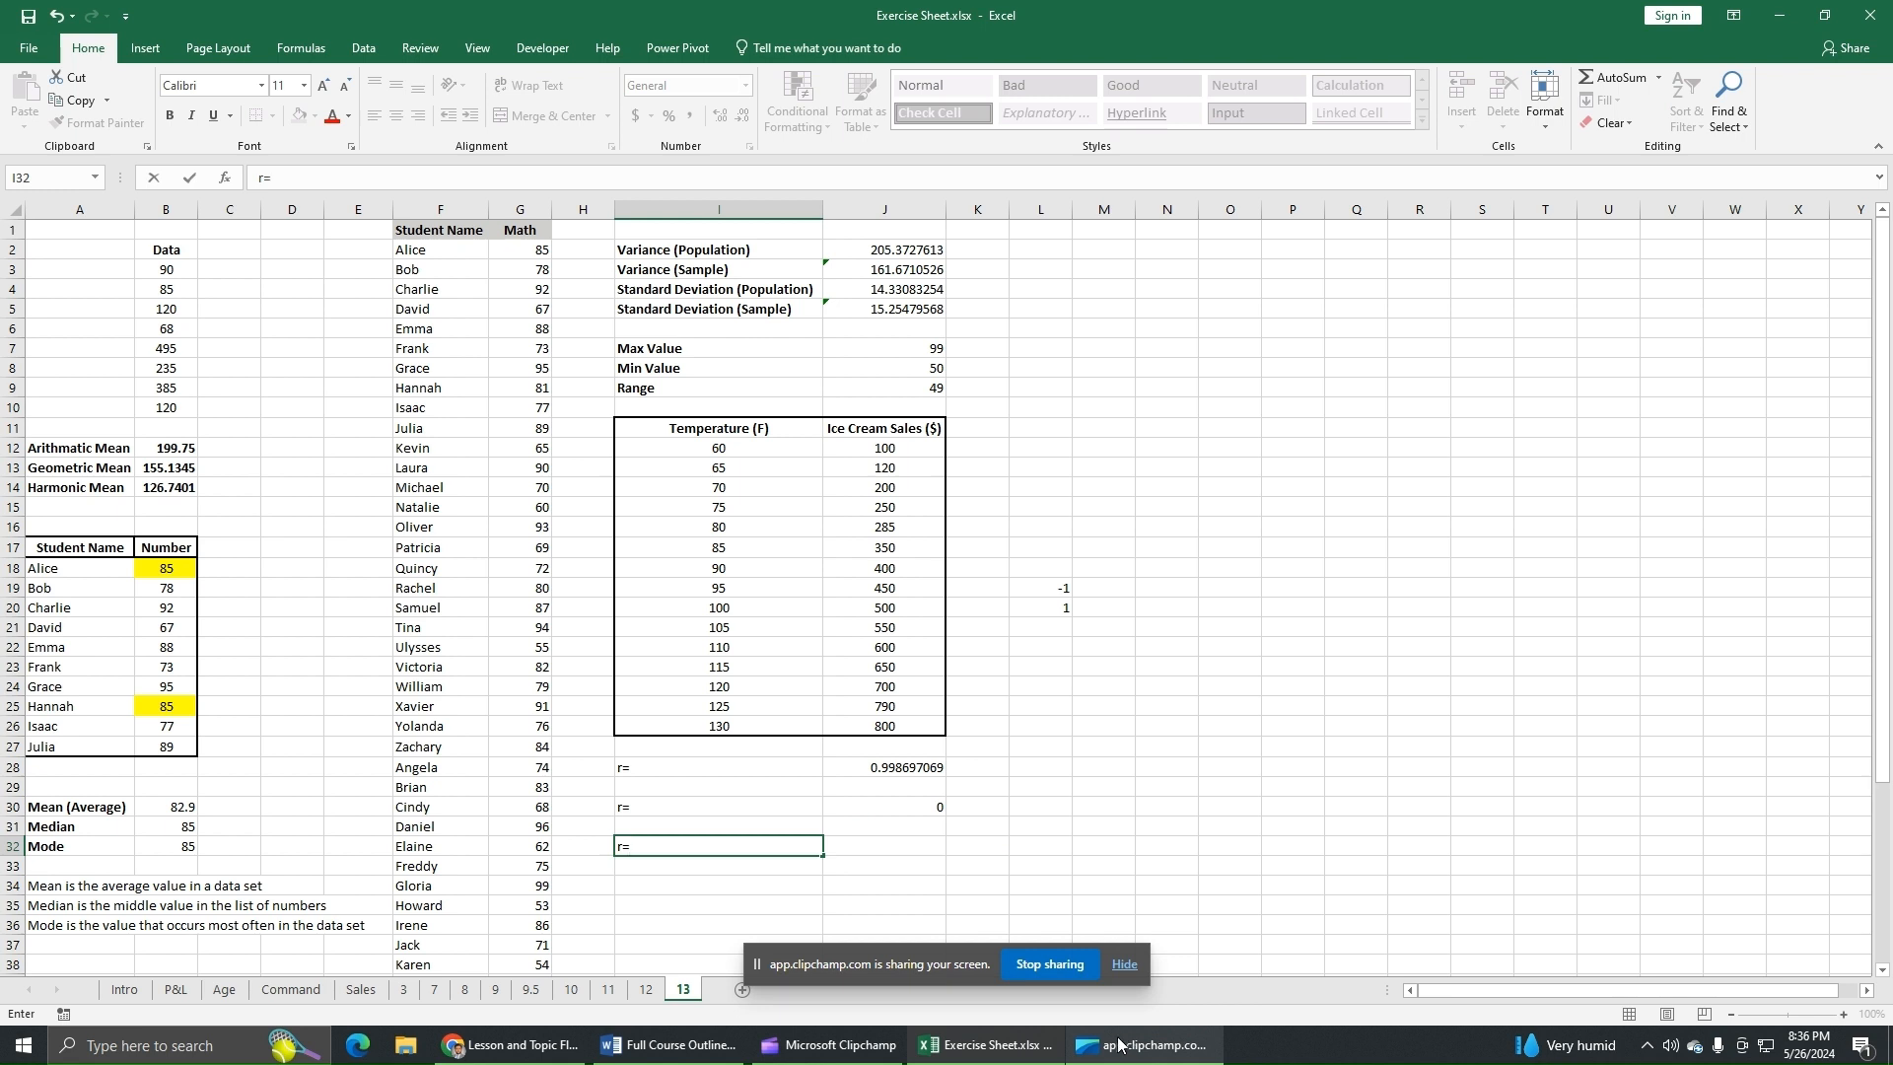
left_click(898, 848)
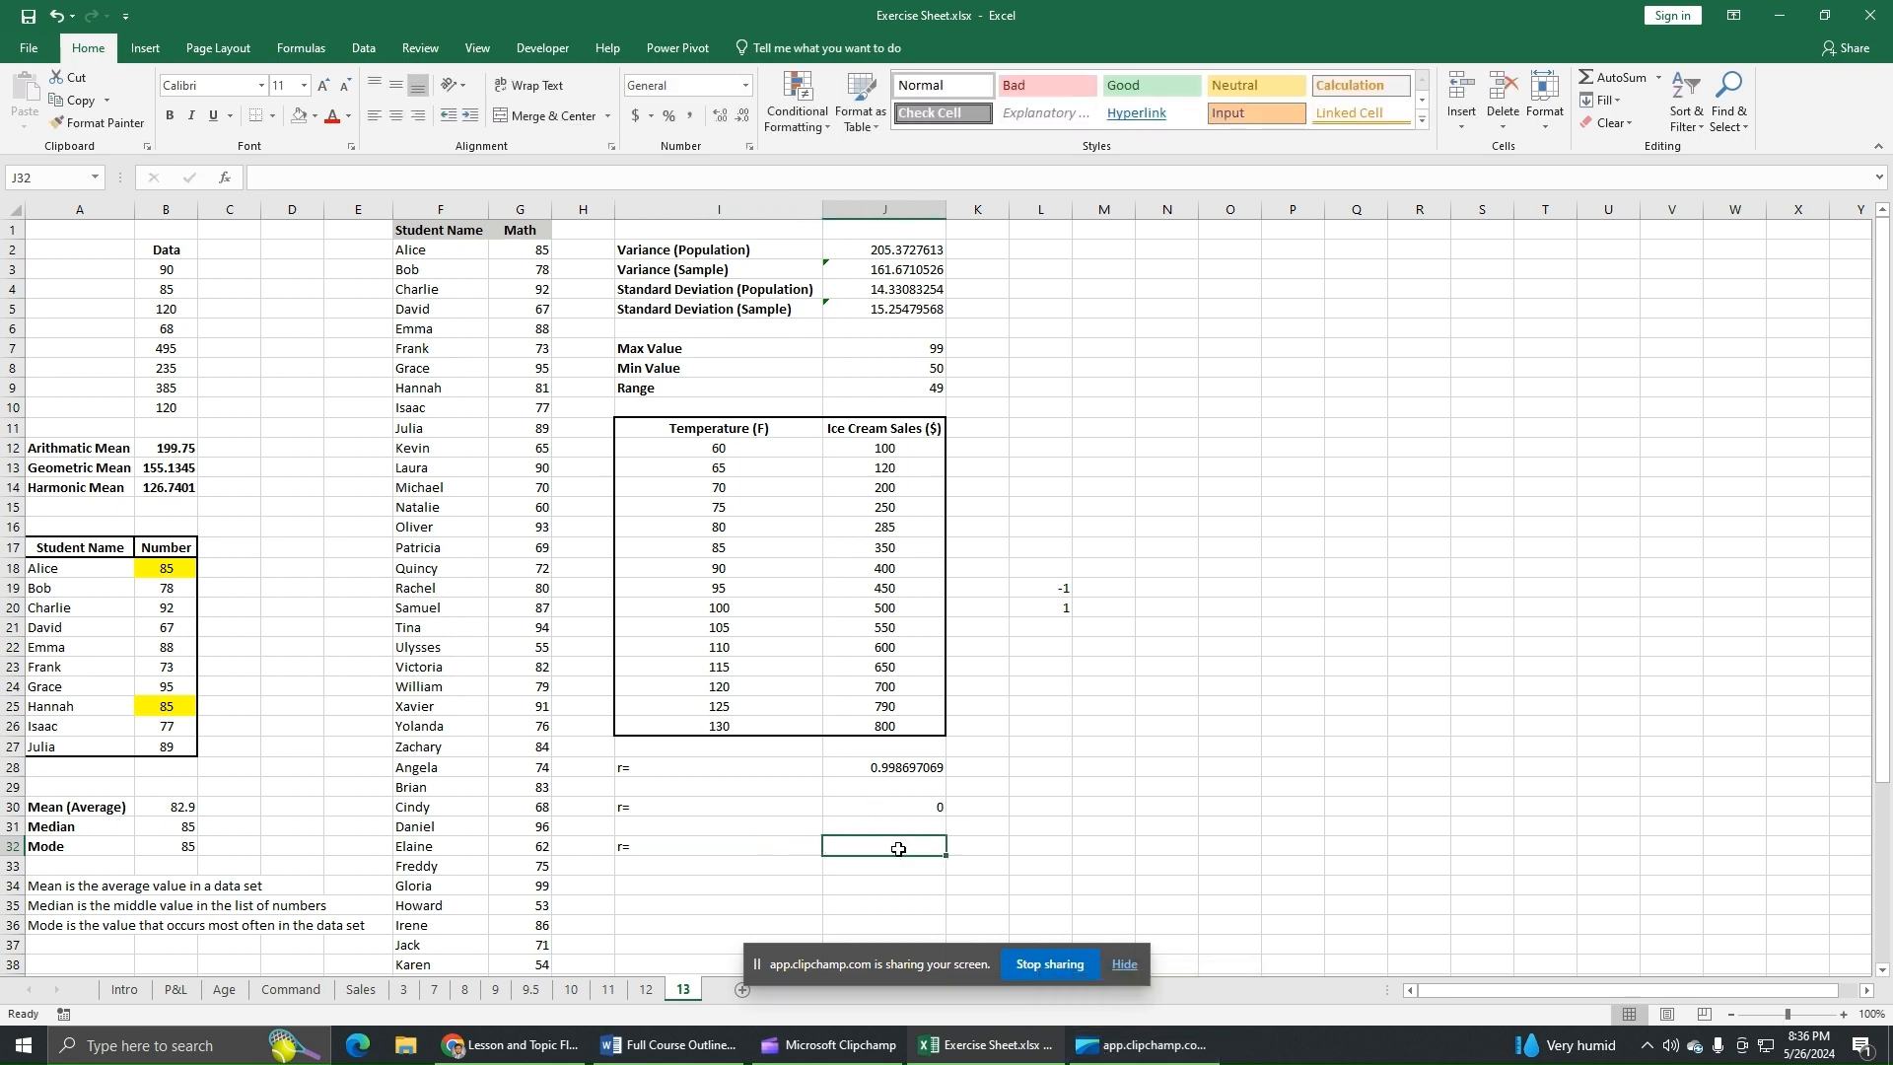
type("-")
key("Return")
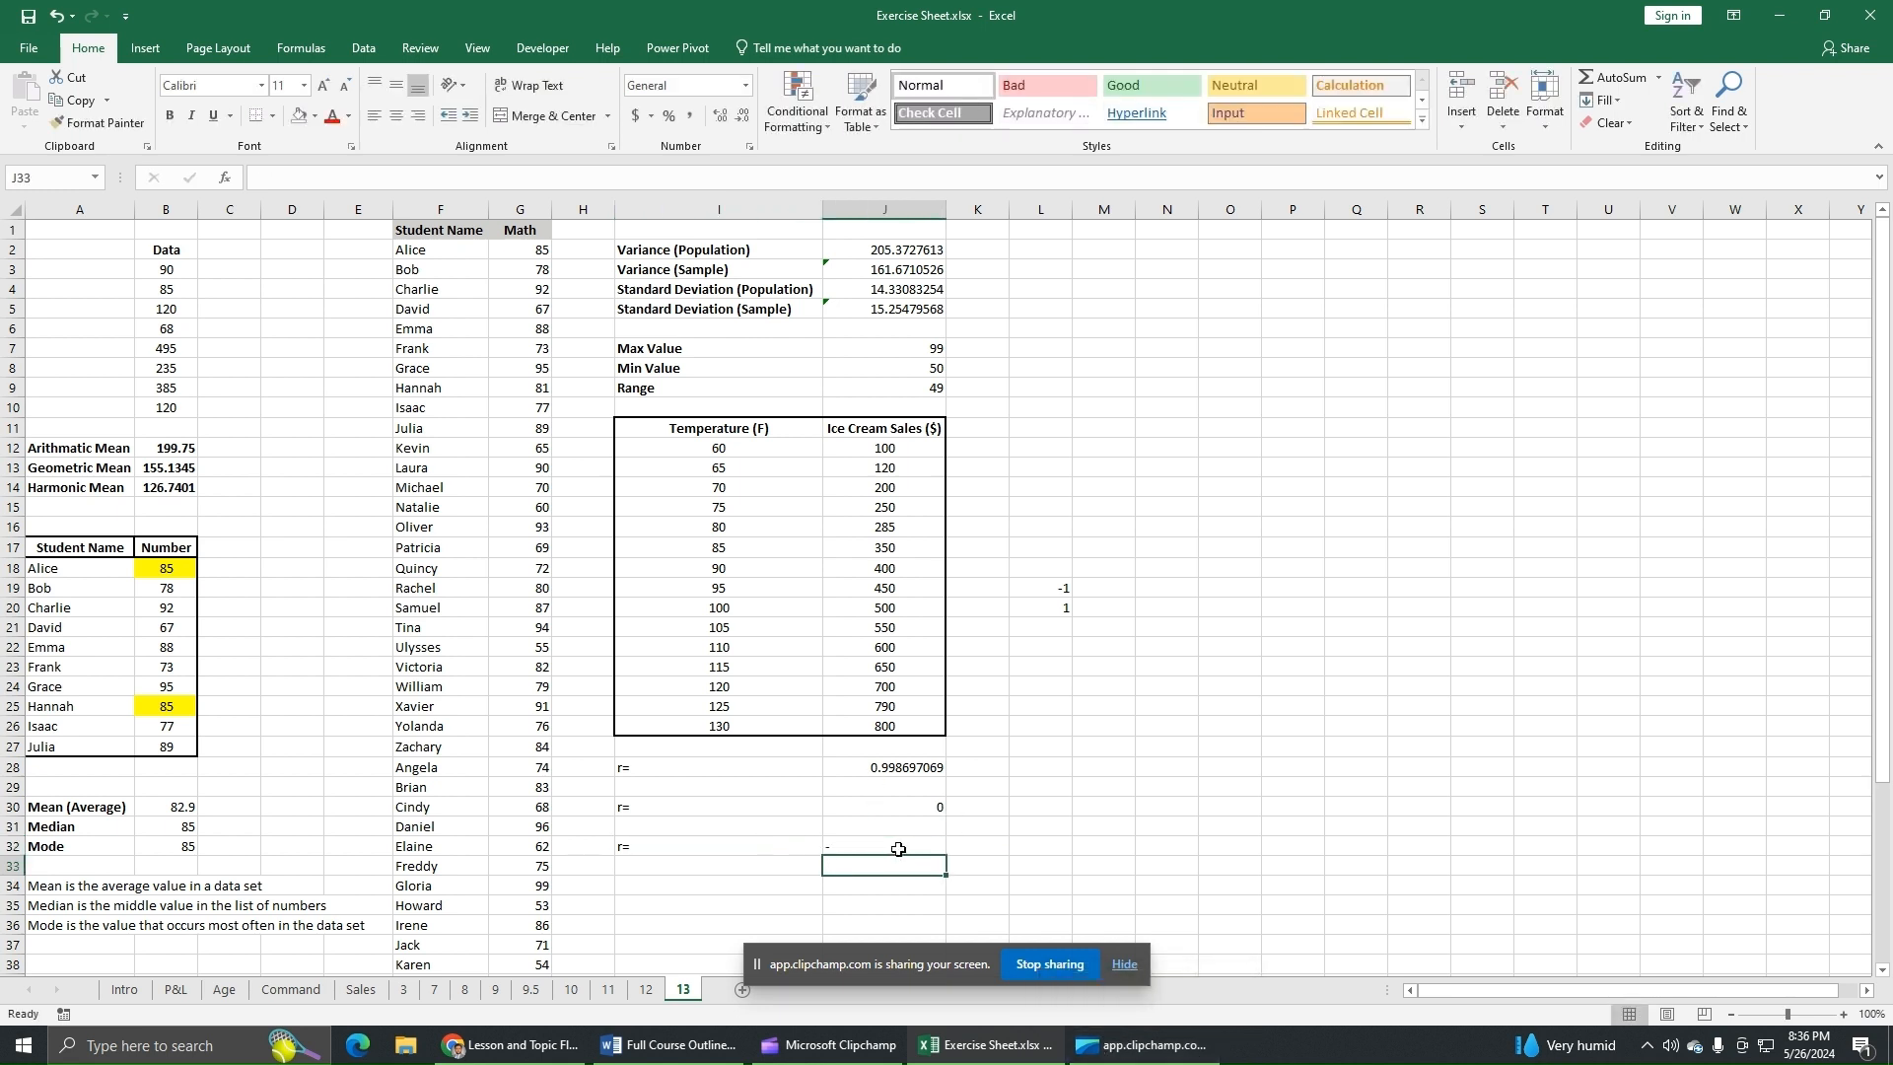
left_click(924, 846)
type("-")
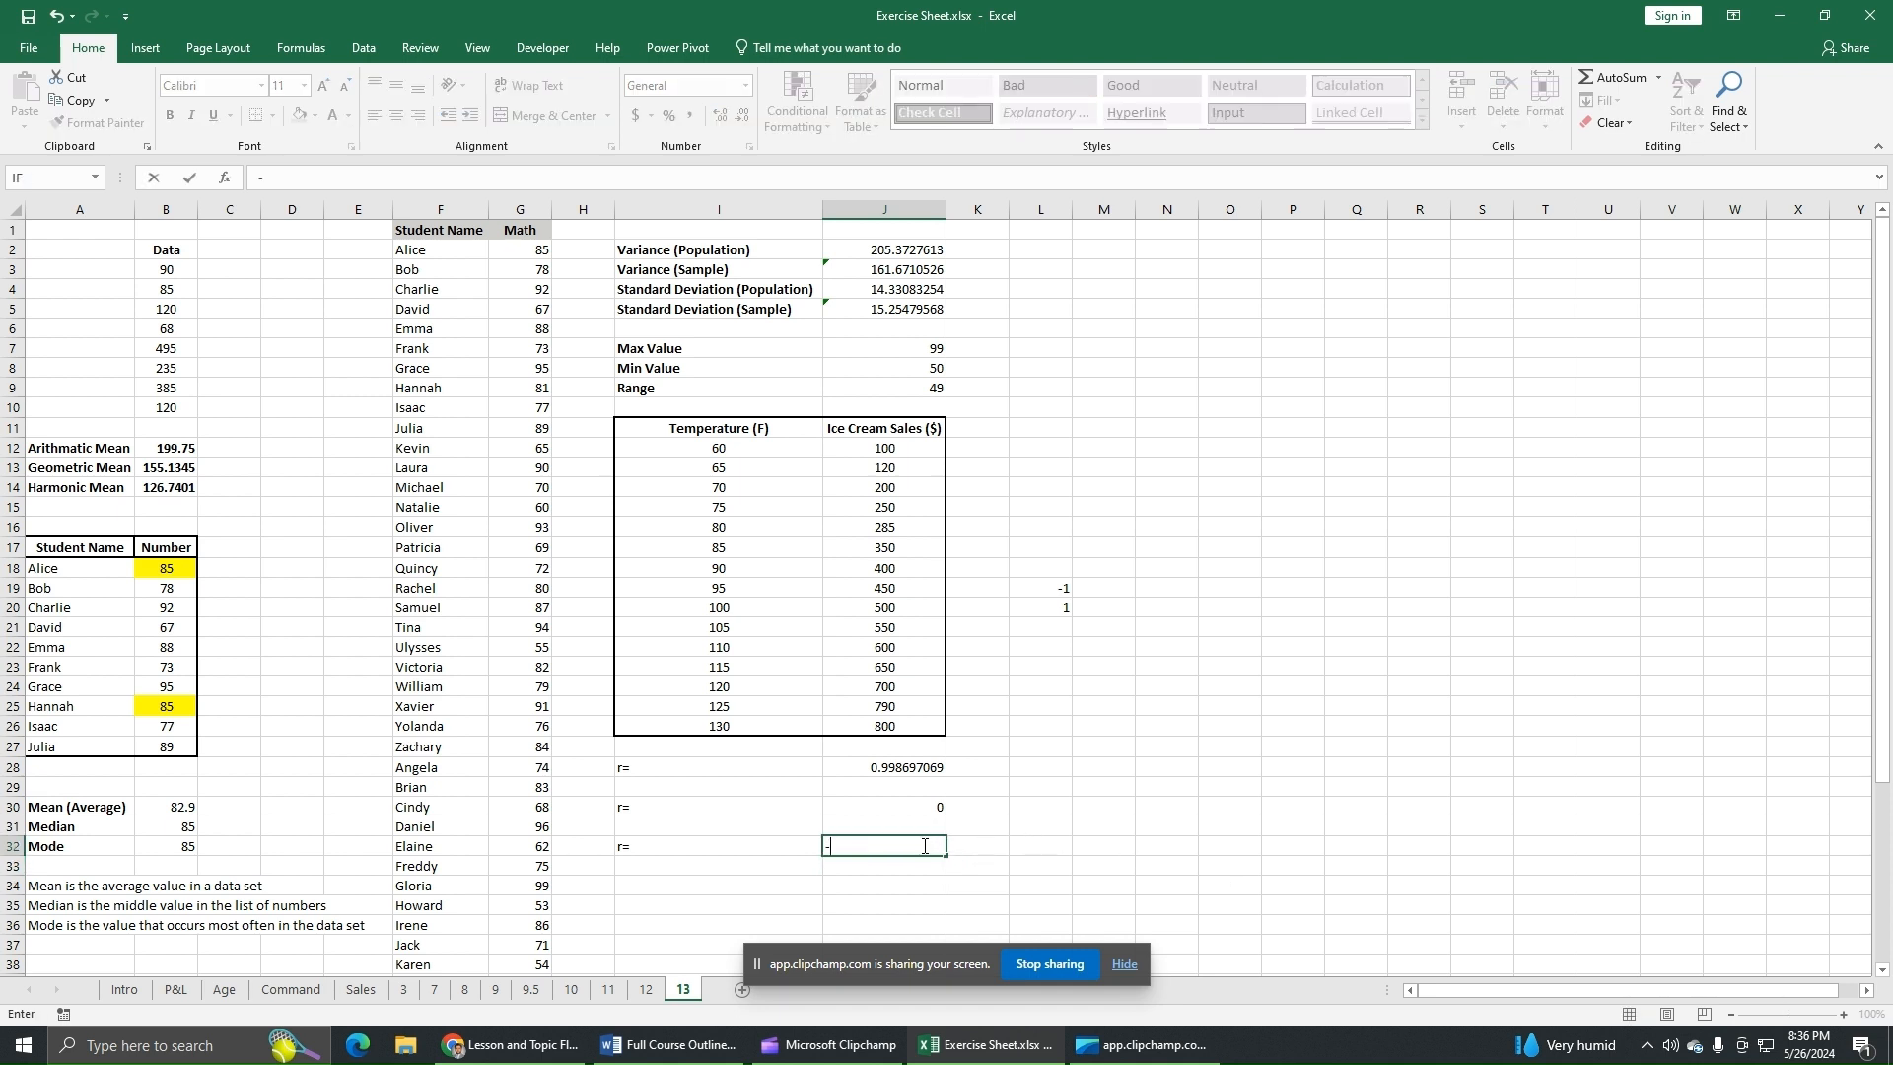
type("1")
key("Return")
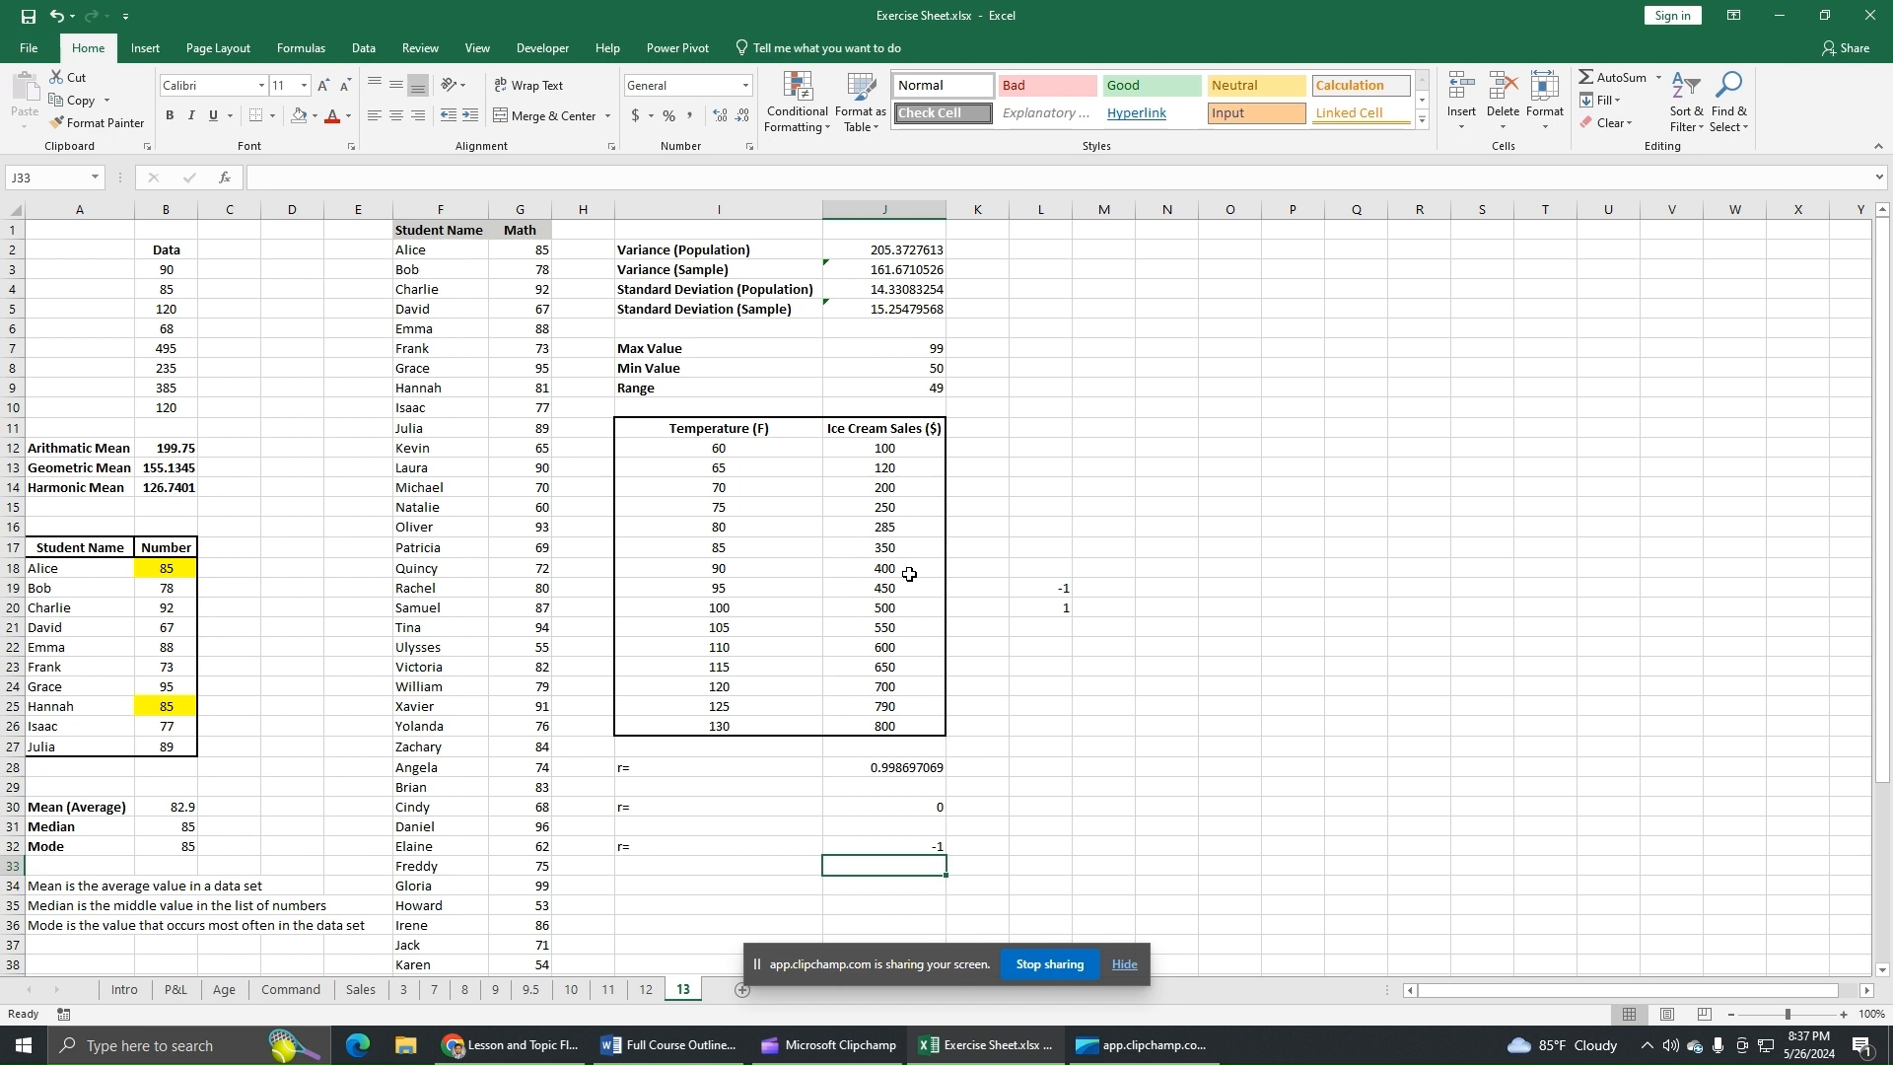
Step: Change the negative example coefficient in J32 to -0.8
left_click(903, 846)
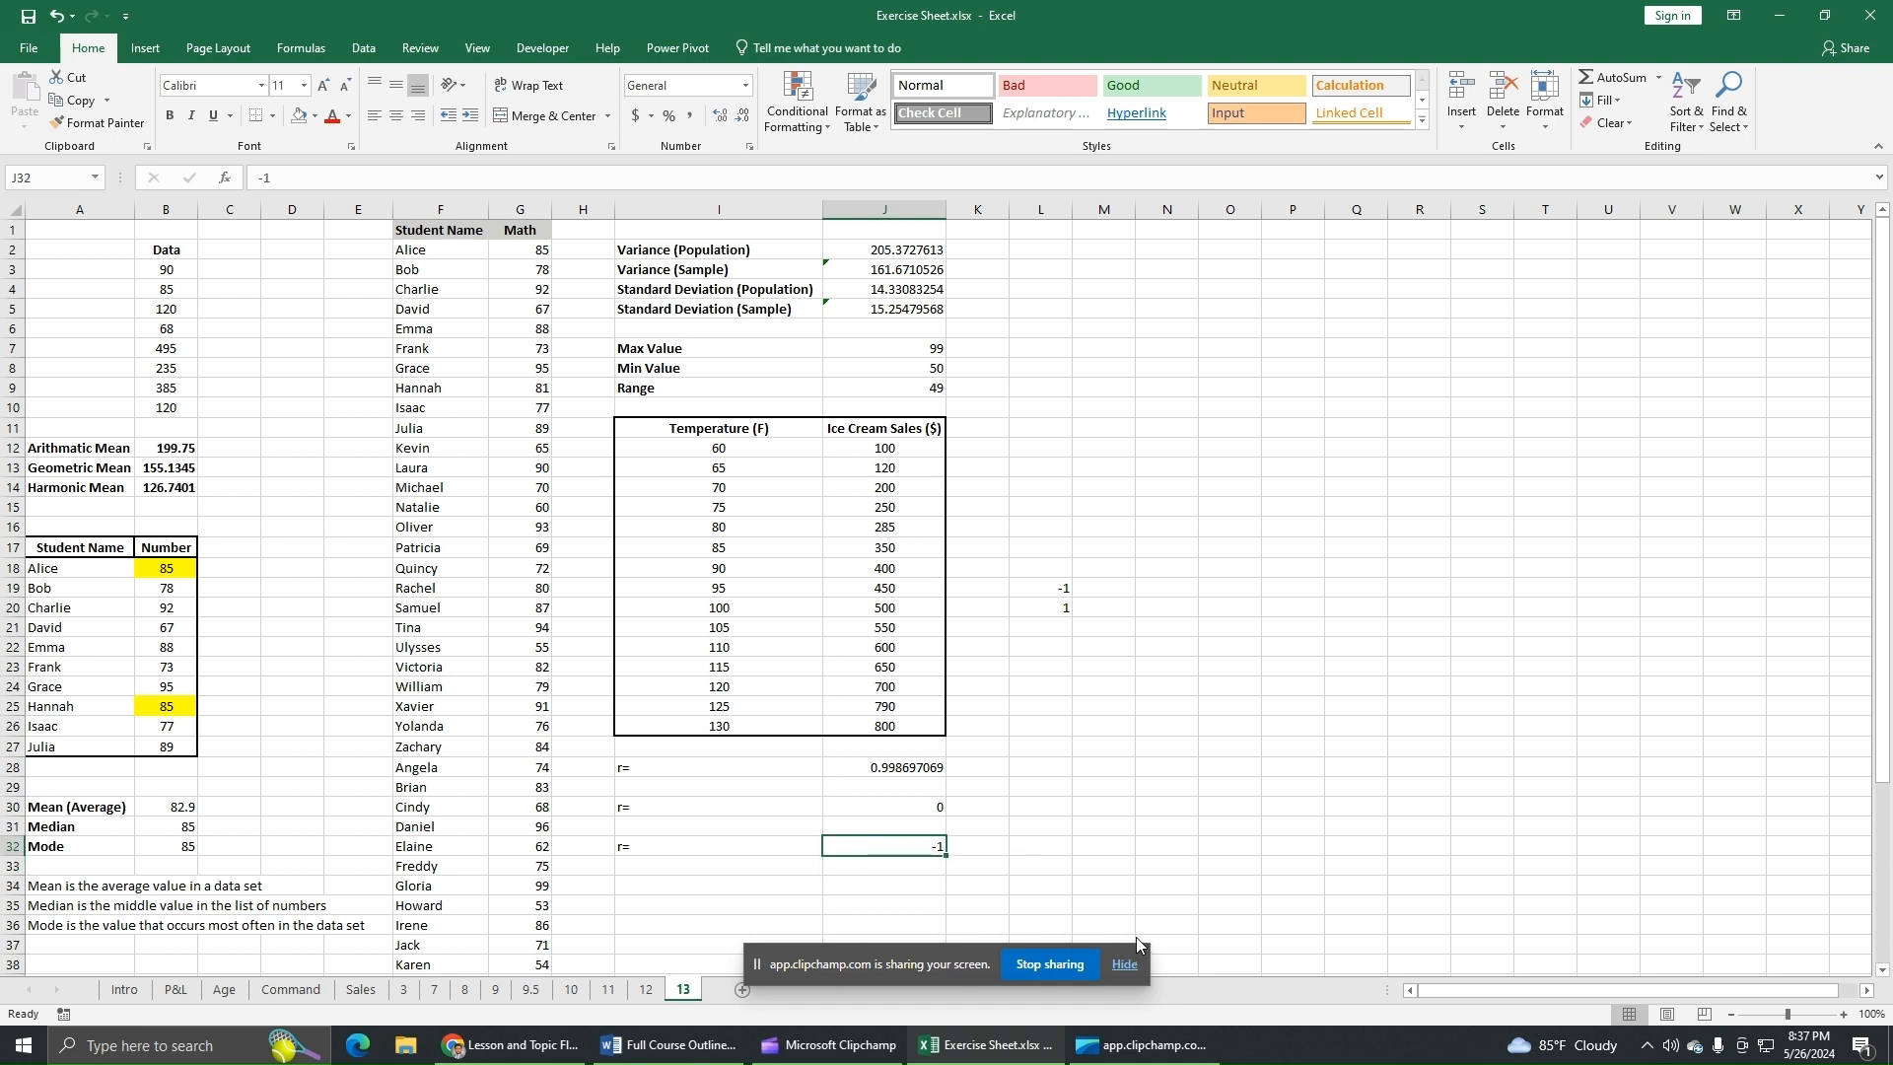
type("-0.")
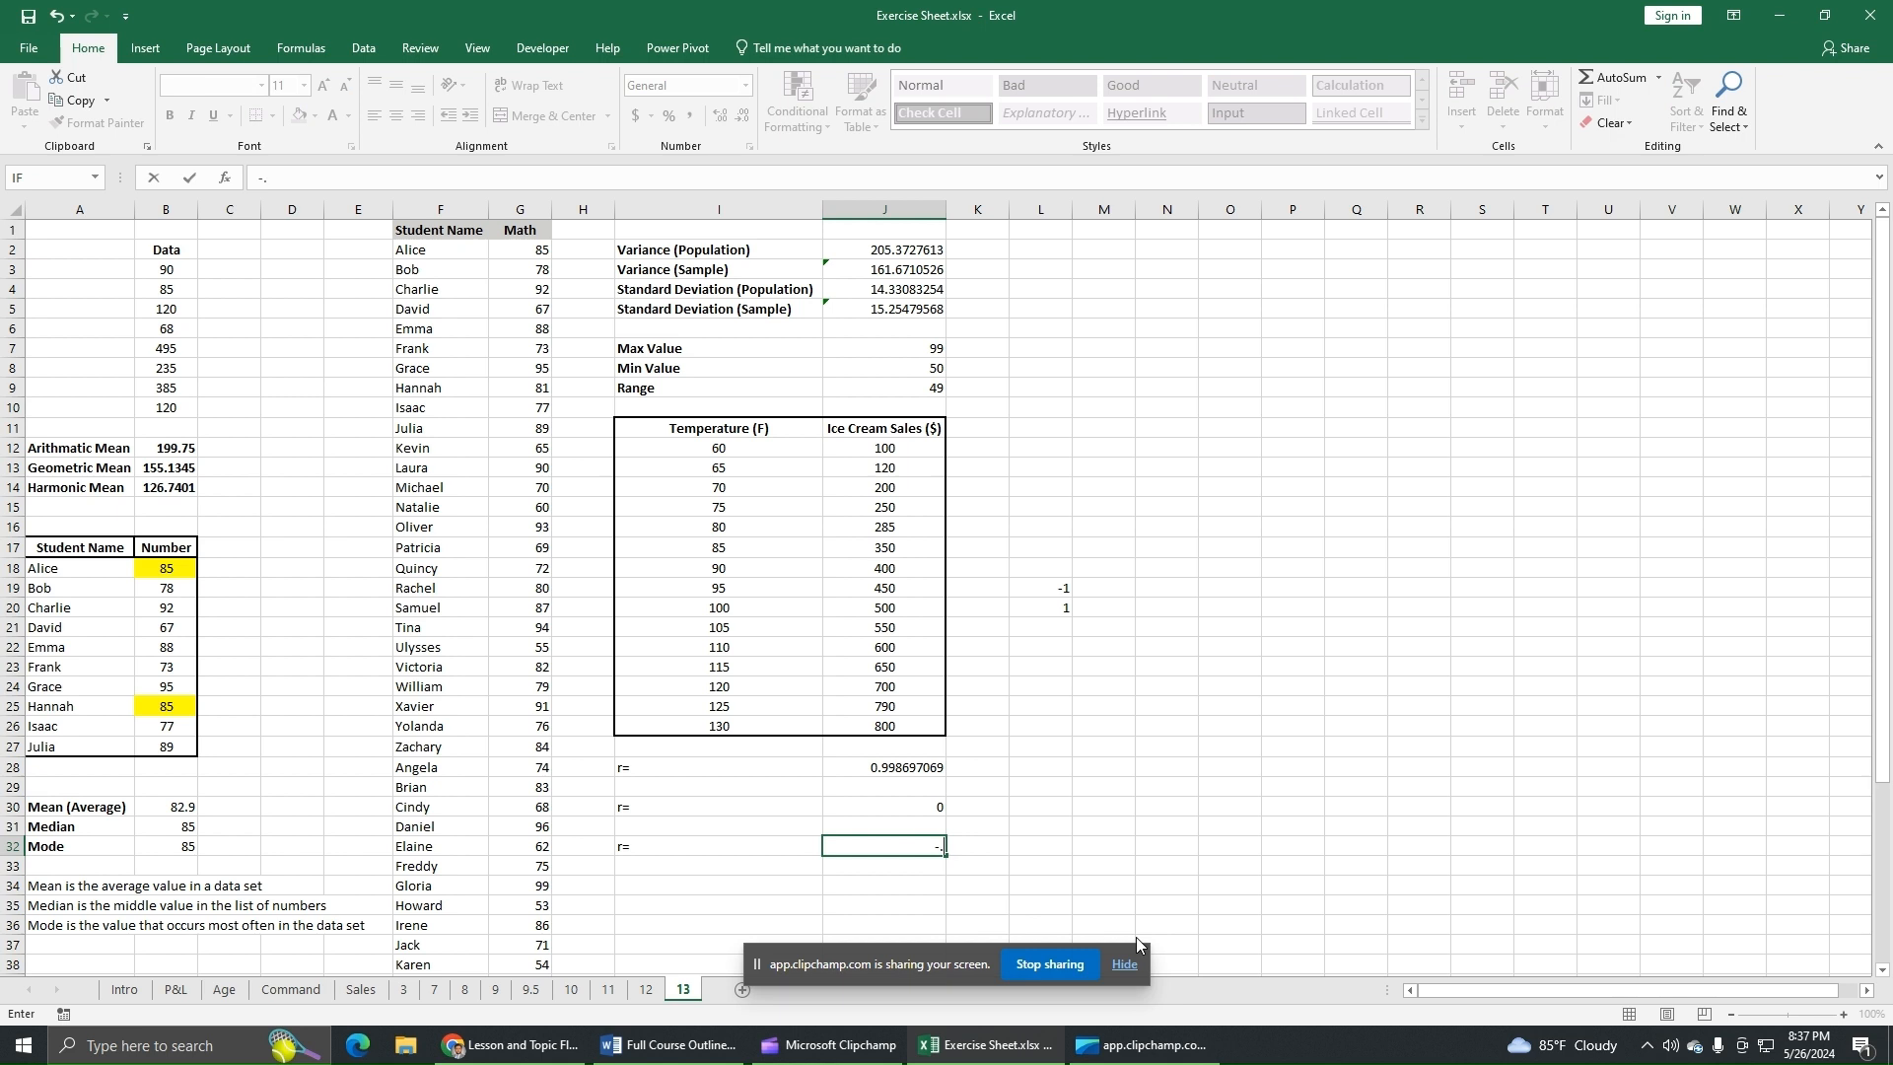
type("8")
key("Return")
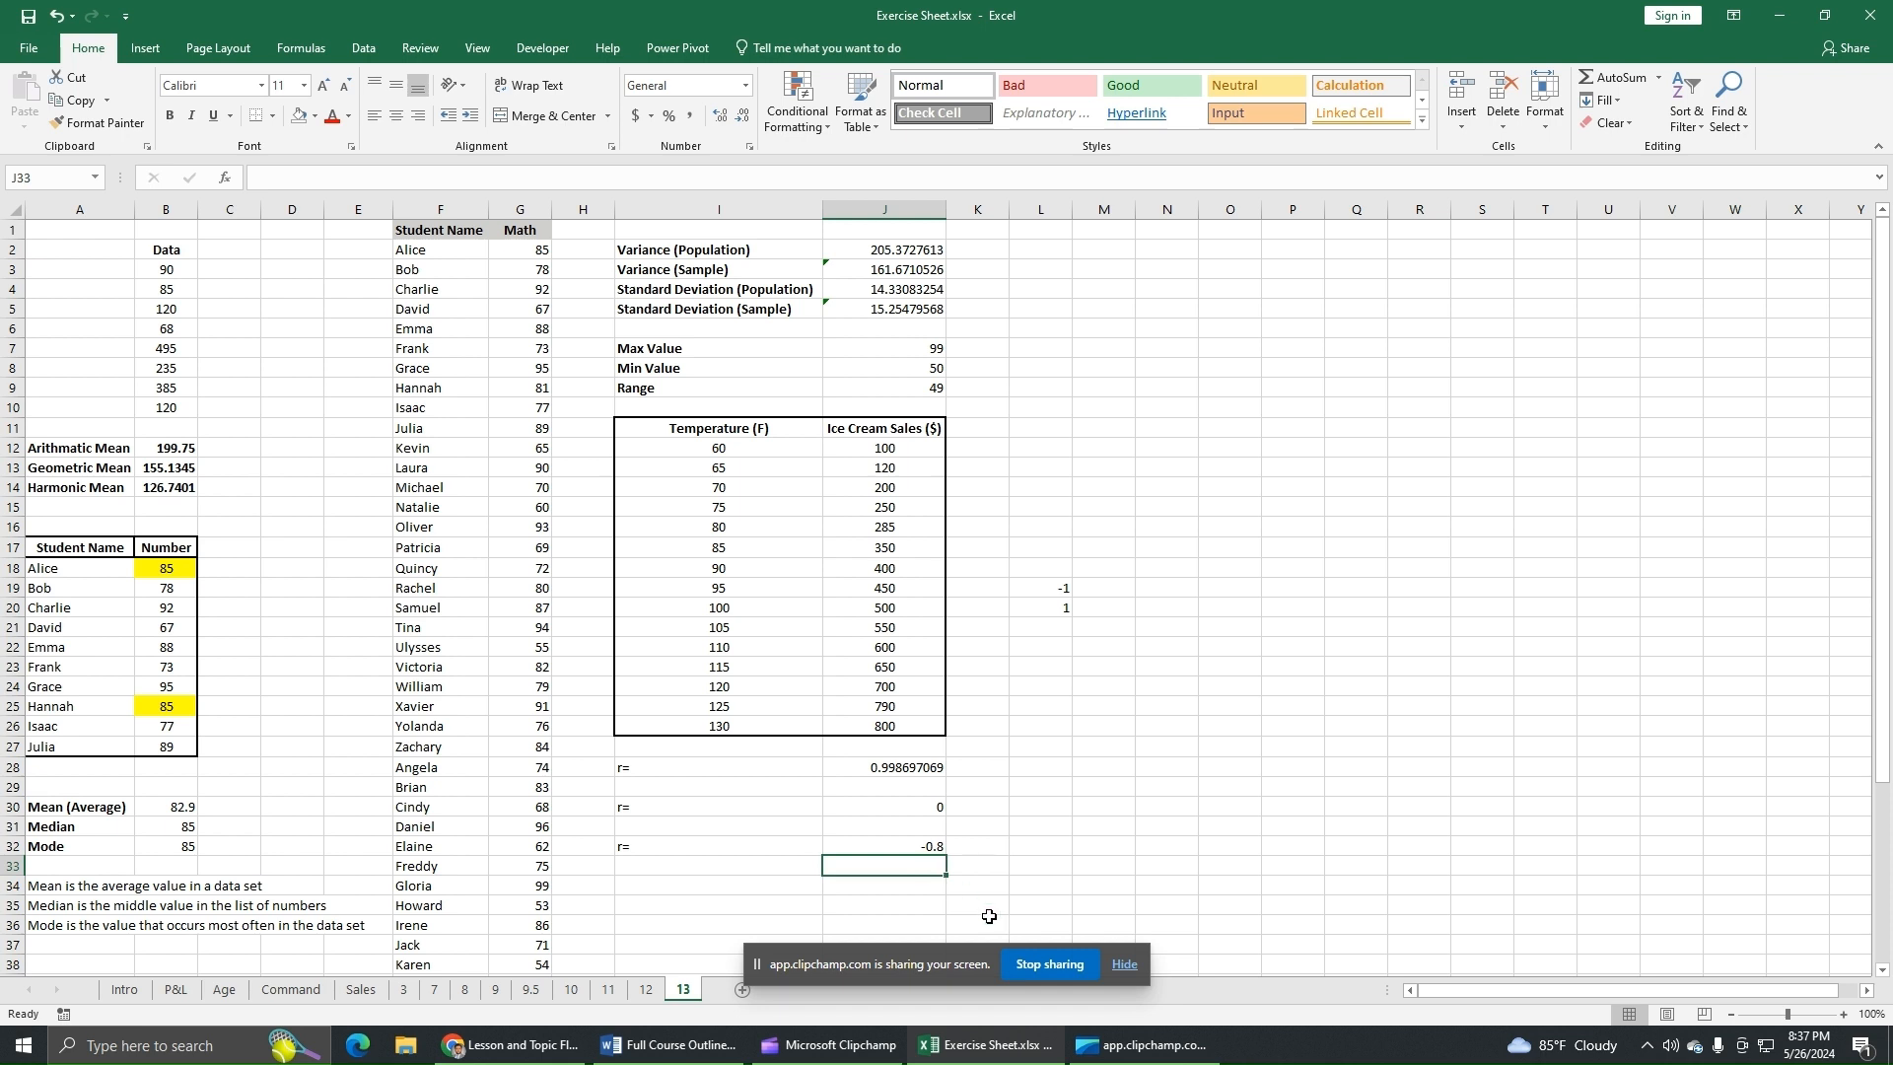
Step: Enter -1 in J33 below the negative example, and compare the coefficient in J32 with the correlation in J28
type(".1")
type("-")
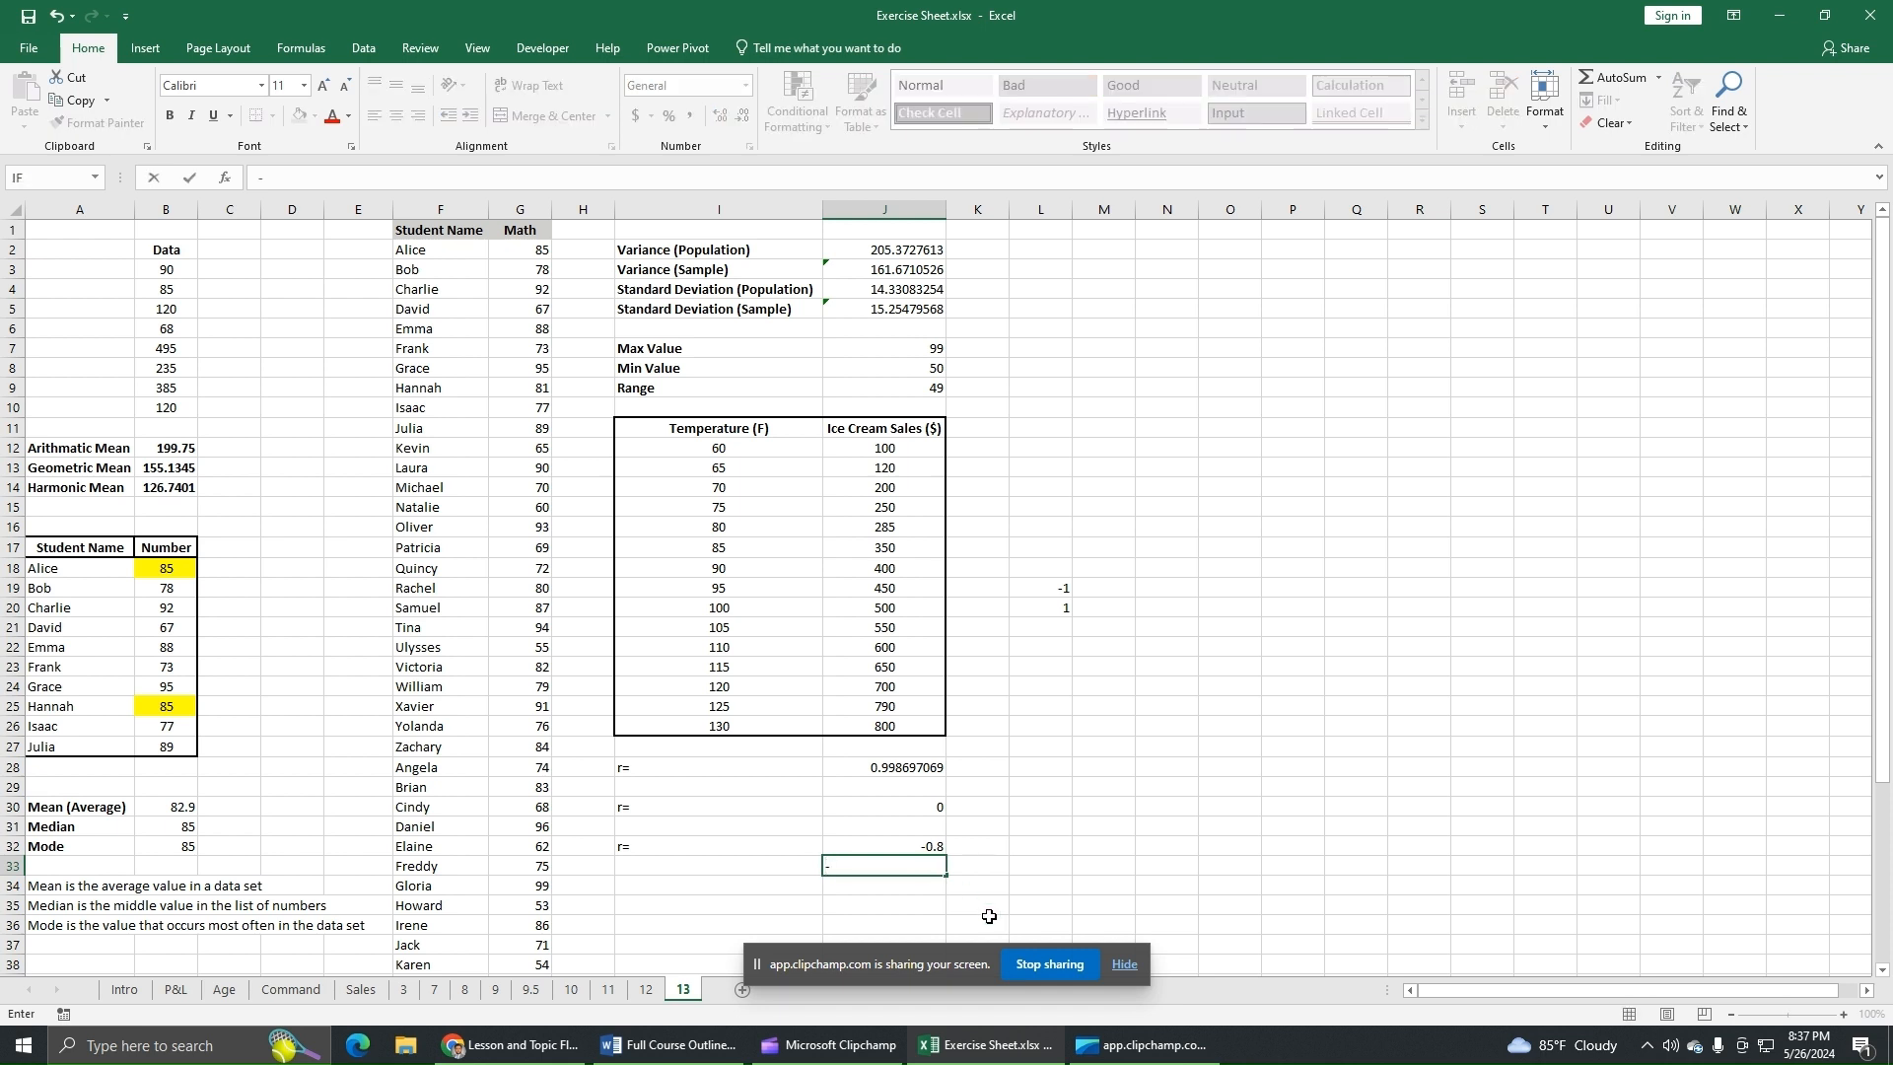
type(".11")
key("Return")
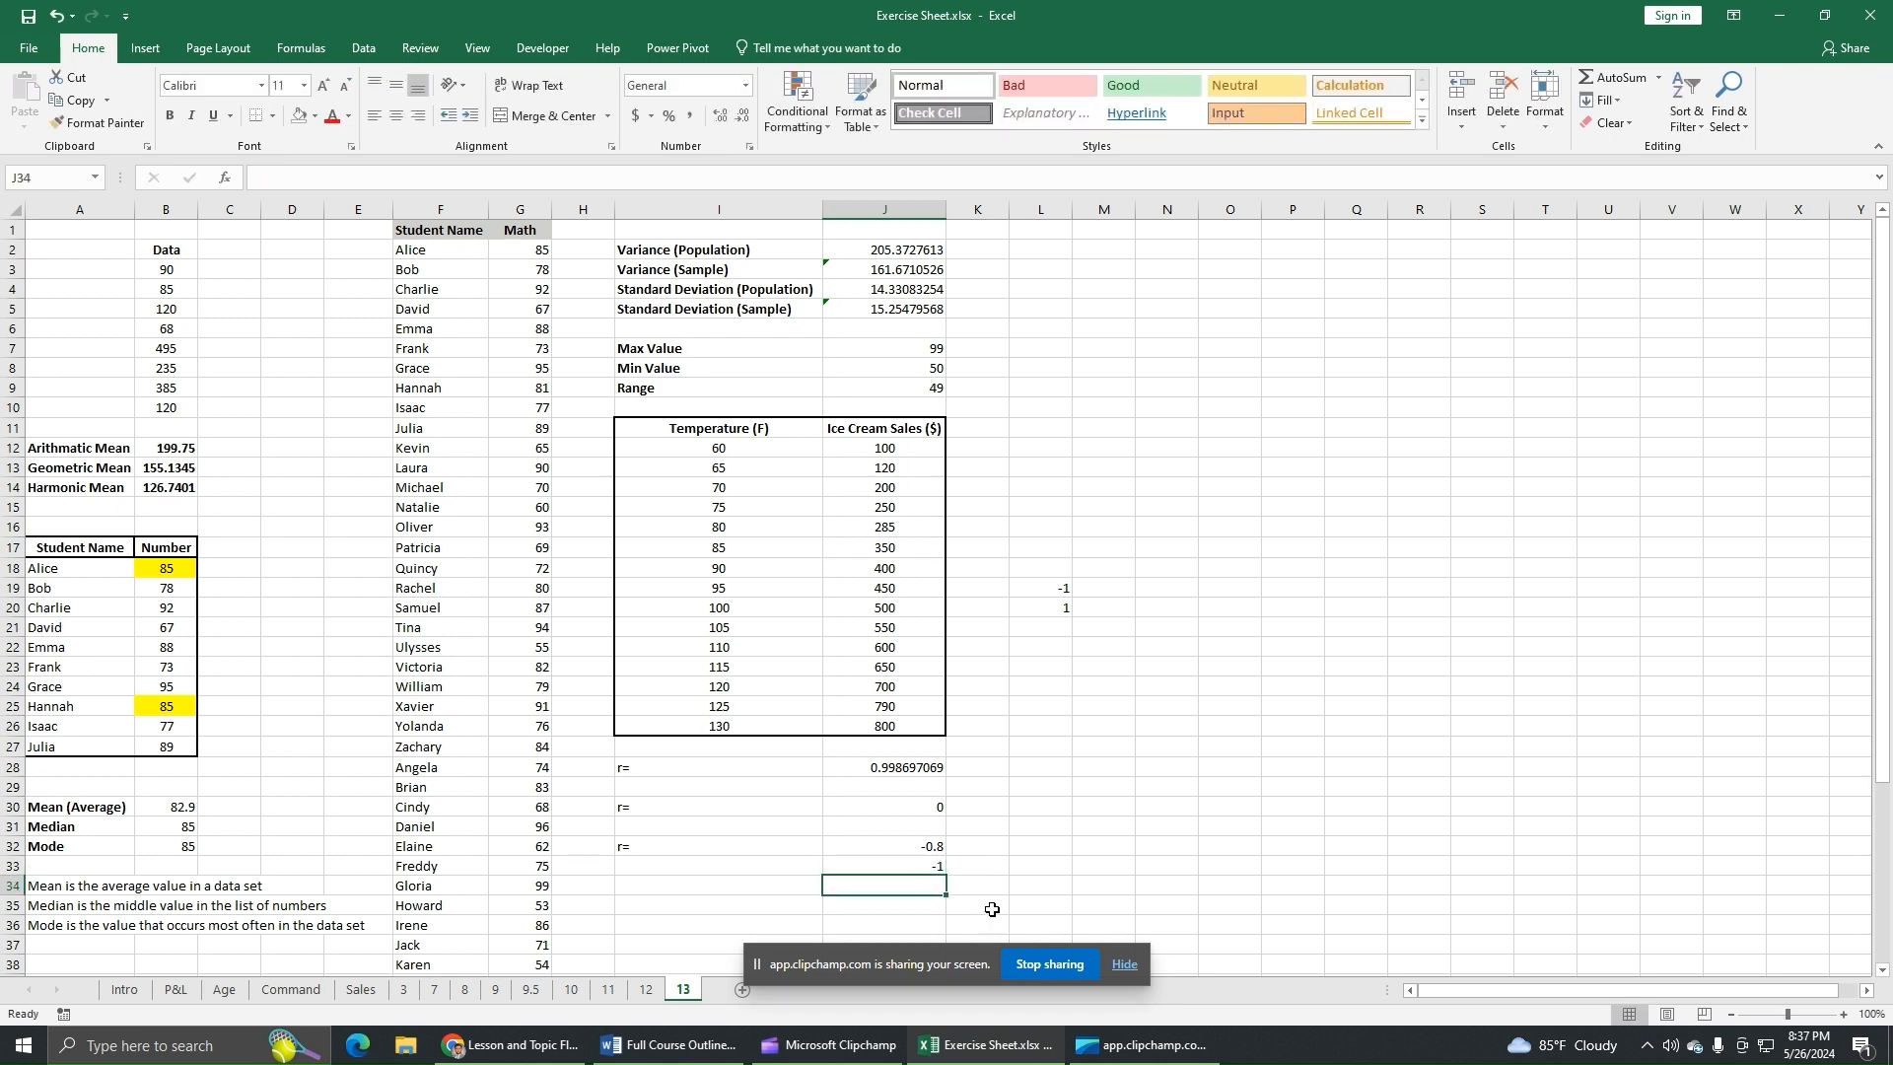
left_click(916, 845)
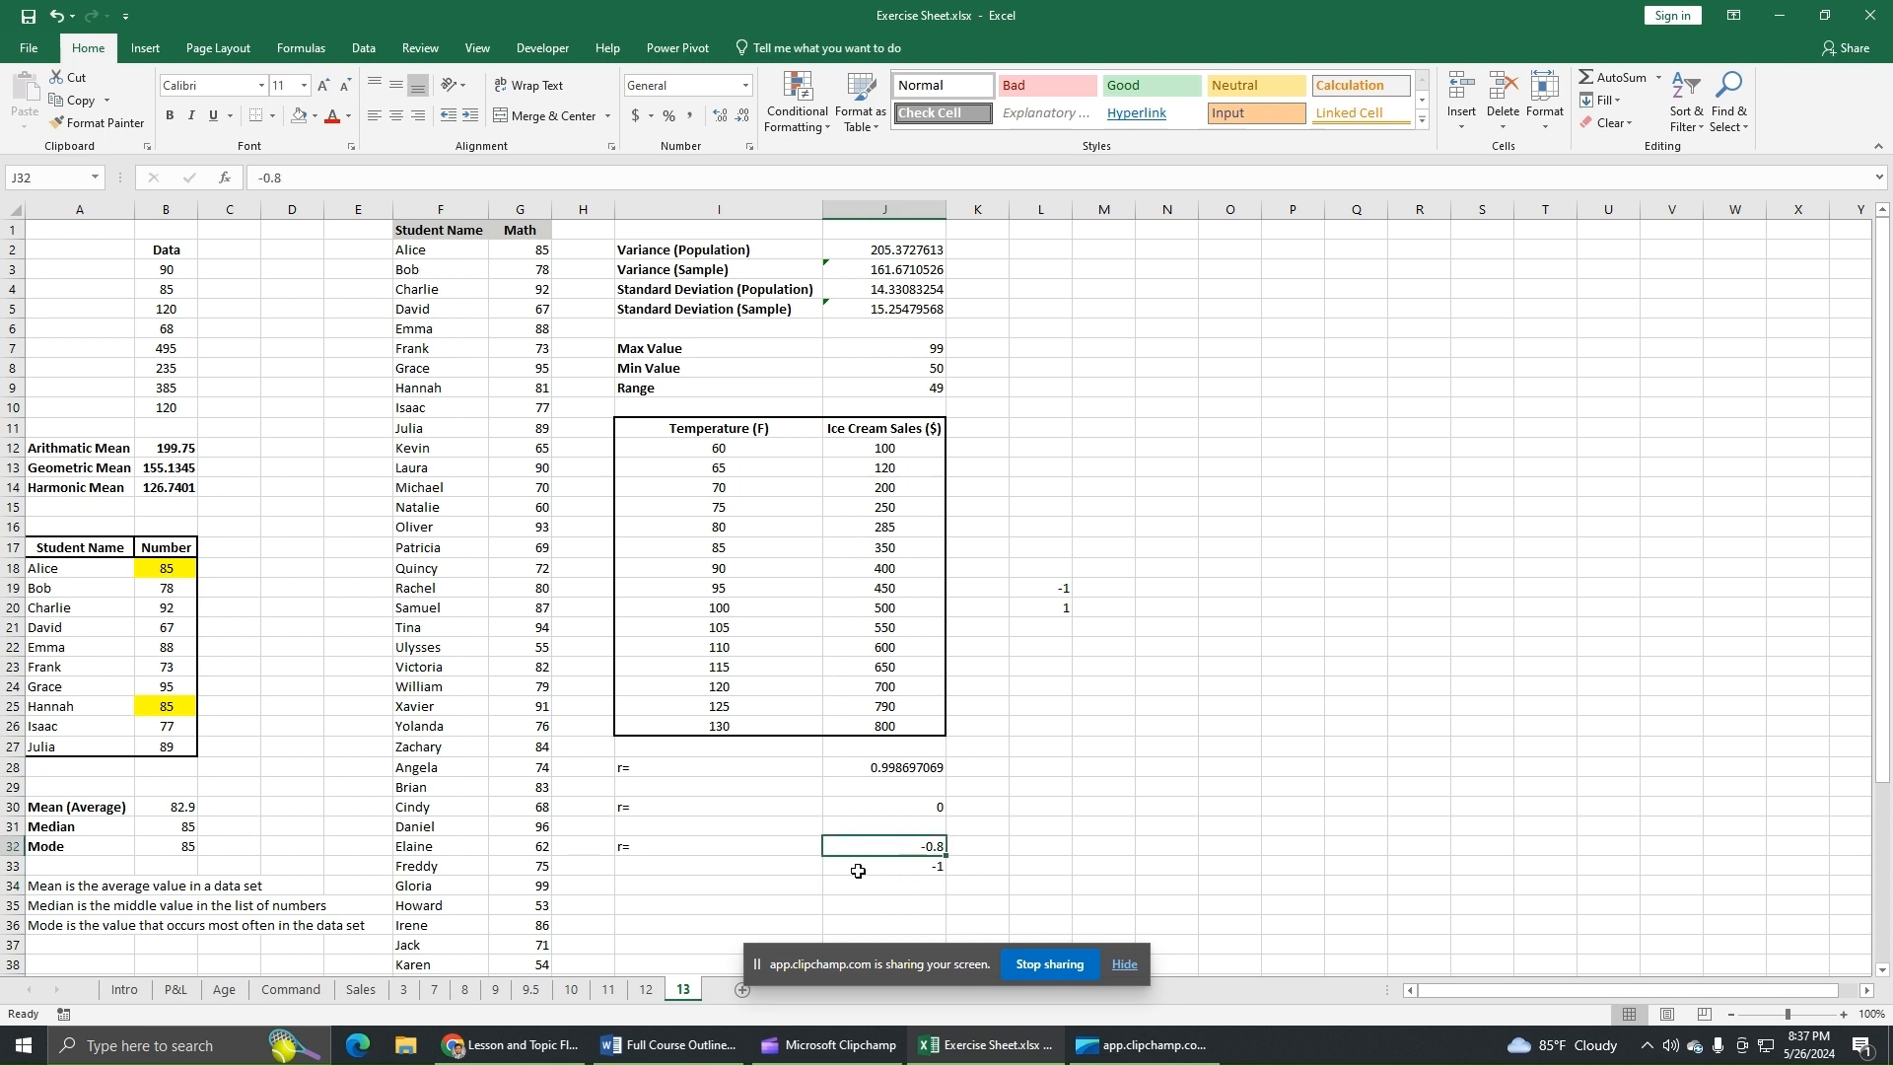
left_click(931, 768)
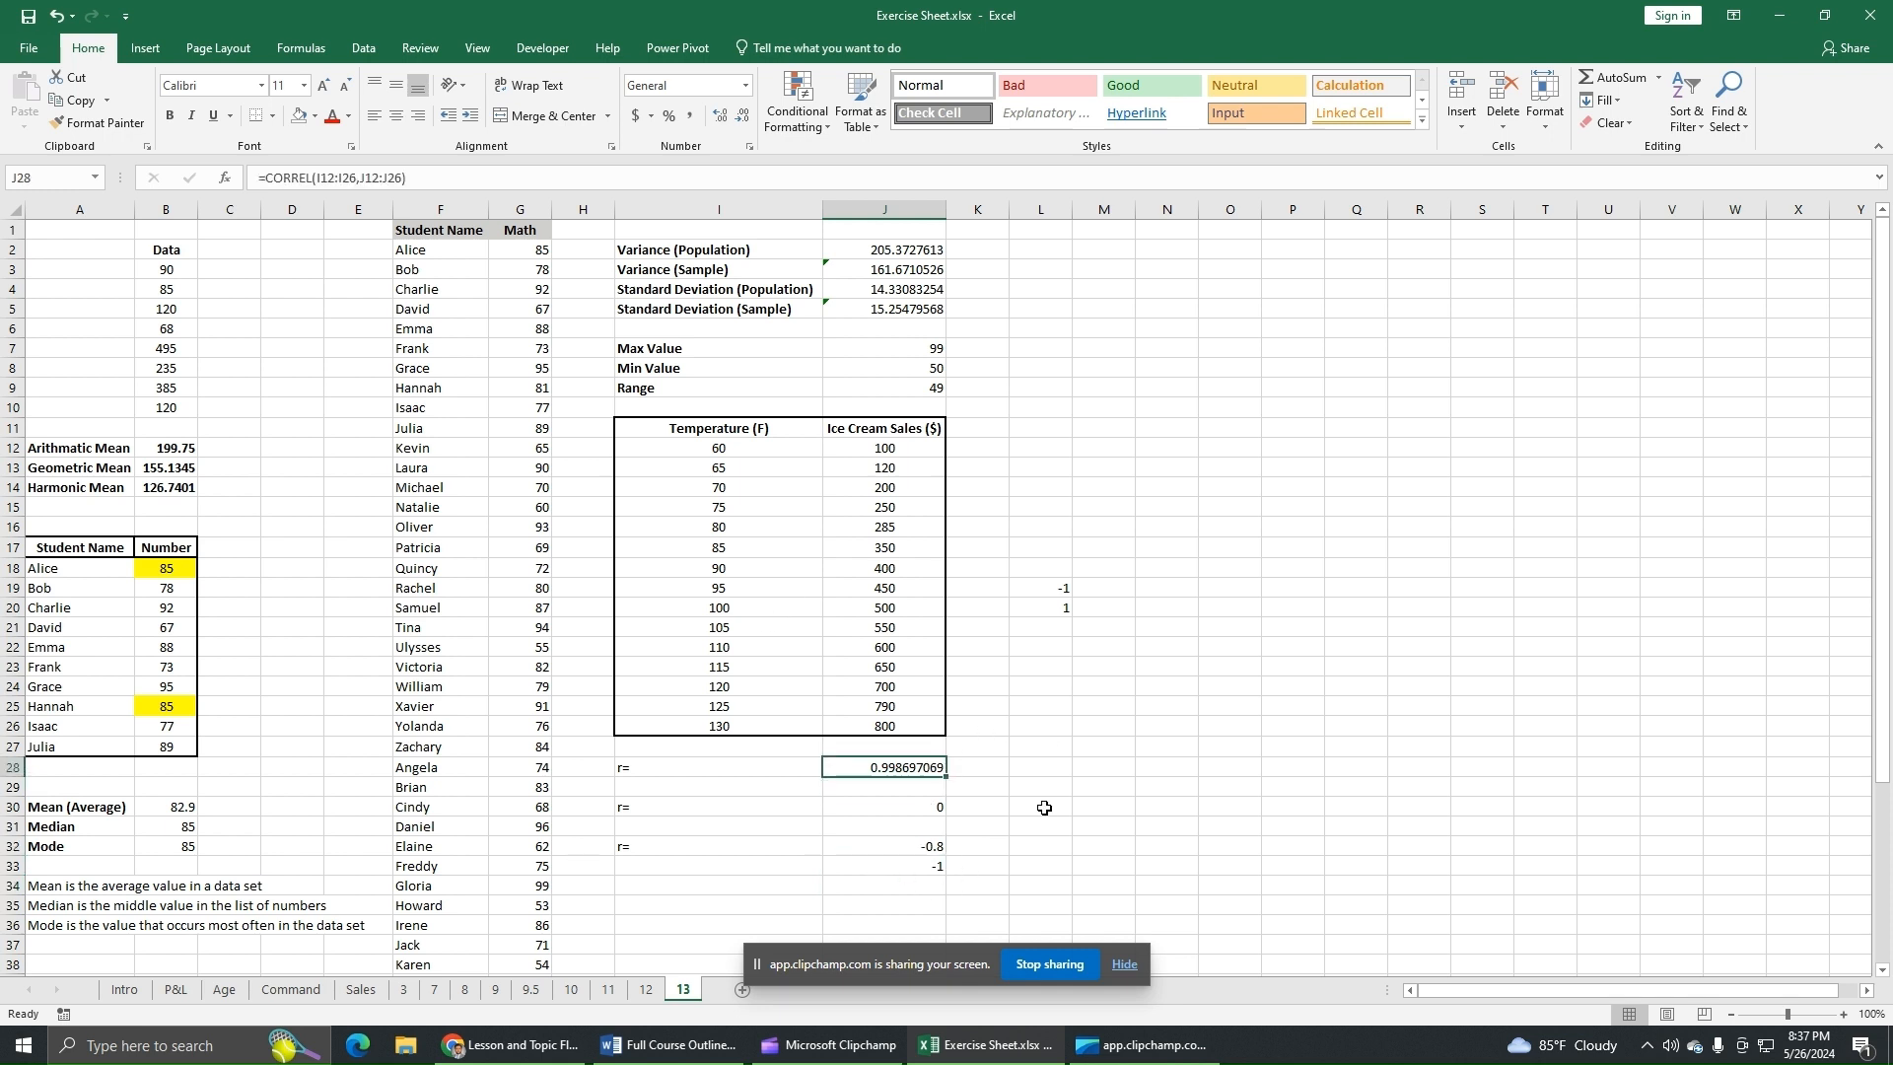